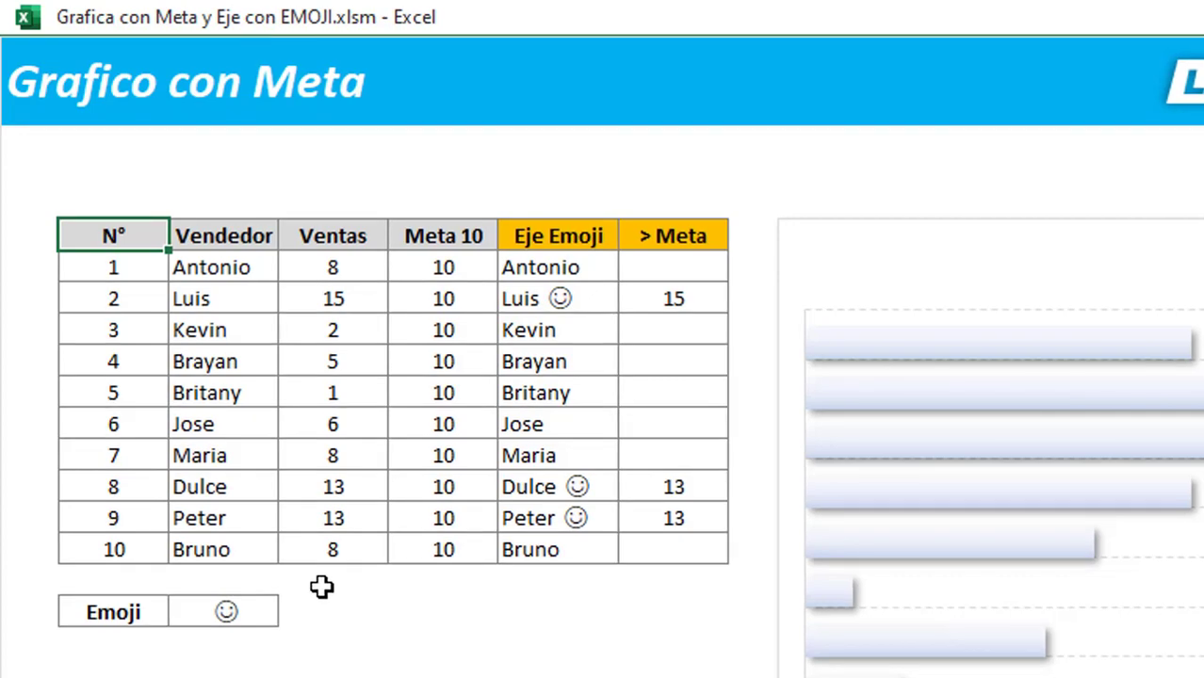
# Recalculate the random sales repeatedly so the chart's bars, smiley names and above-10 gold labels refresh
pyautogui.press('F9')
pyautogui.press('F9')
pyautogui.press('F9')
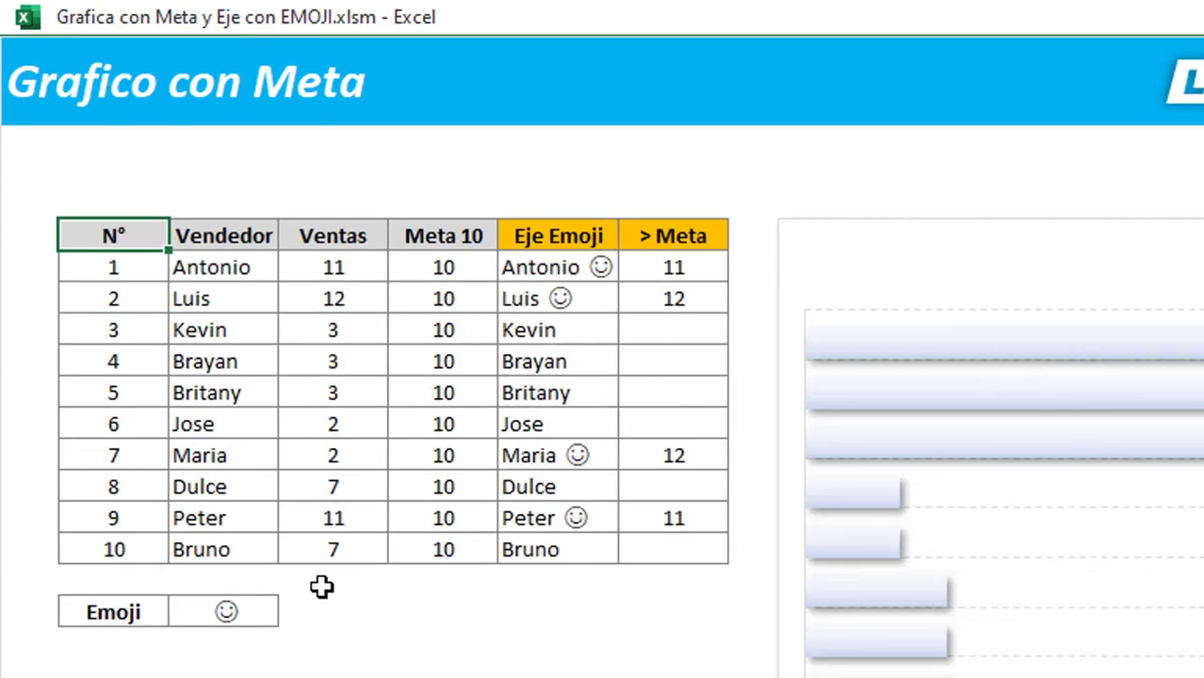
pyautogui.press('F9')
pyautogui.press('F9')
pyautogui.press('F9')
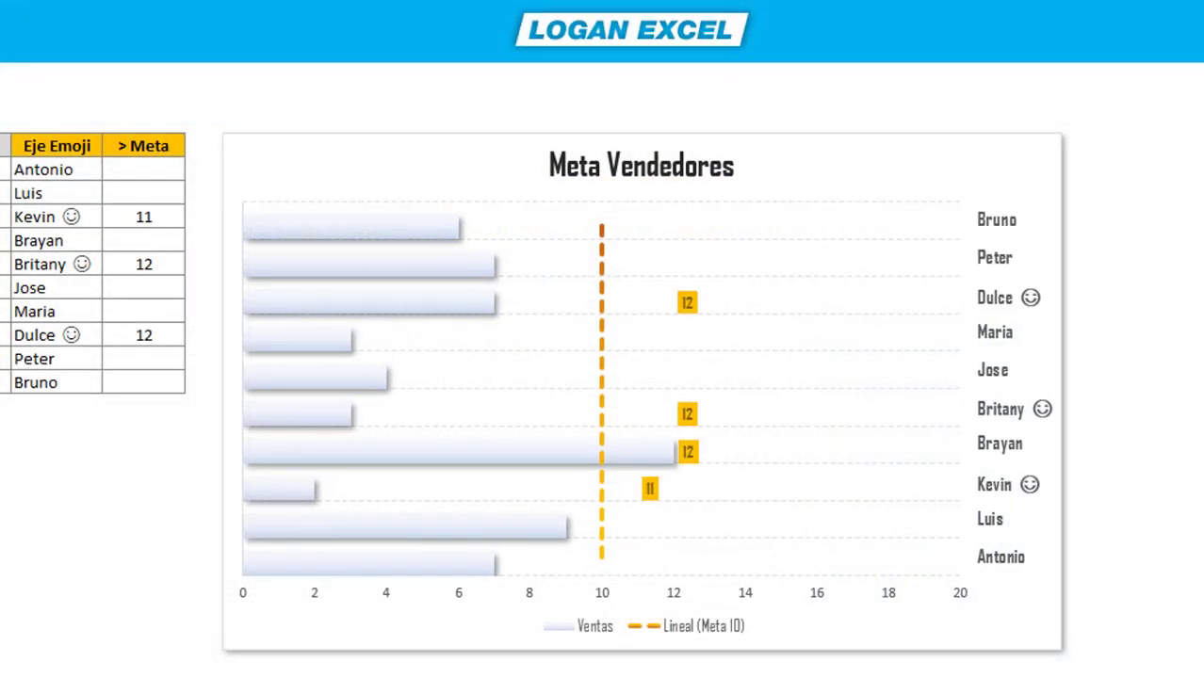
pyautogui.press('F9')
pyautogui.press('F9')
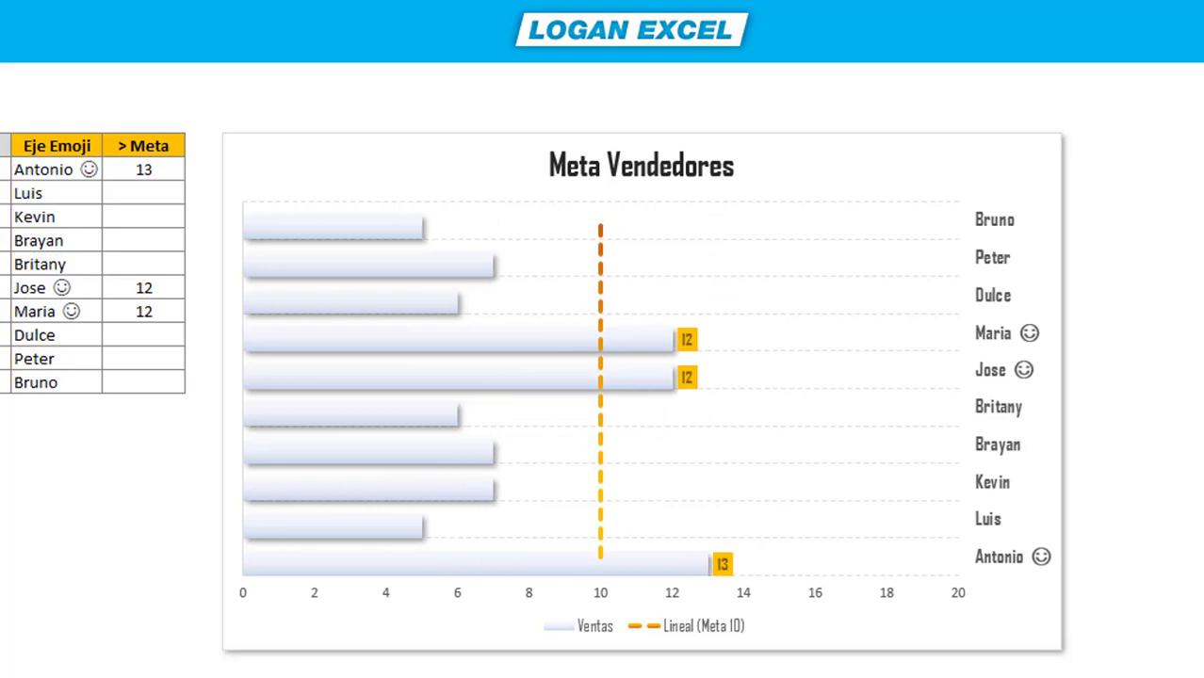
pyautogui.press('F9')
pyautogui.press('F9')
pyautogui.press('F9')
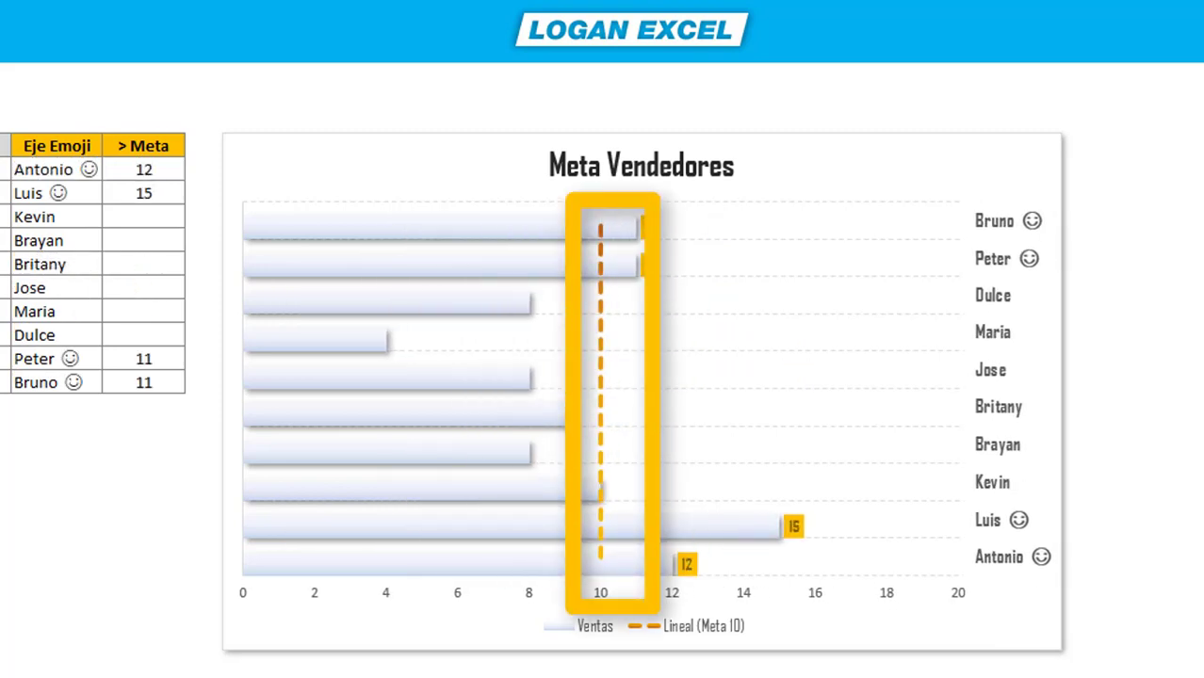
pyautogui.press('F9')
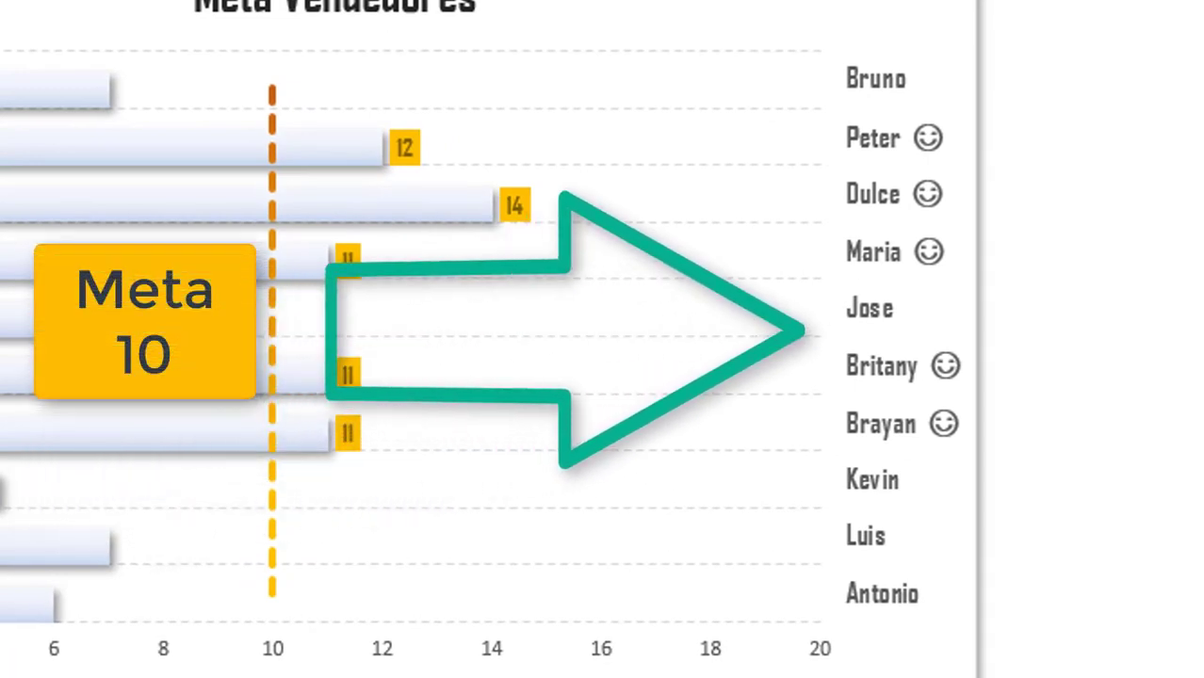
pyautogui.press('F9')
pyautogui.press('F9')
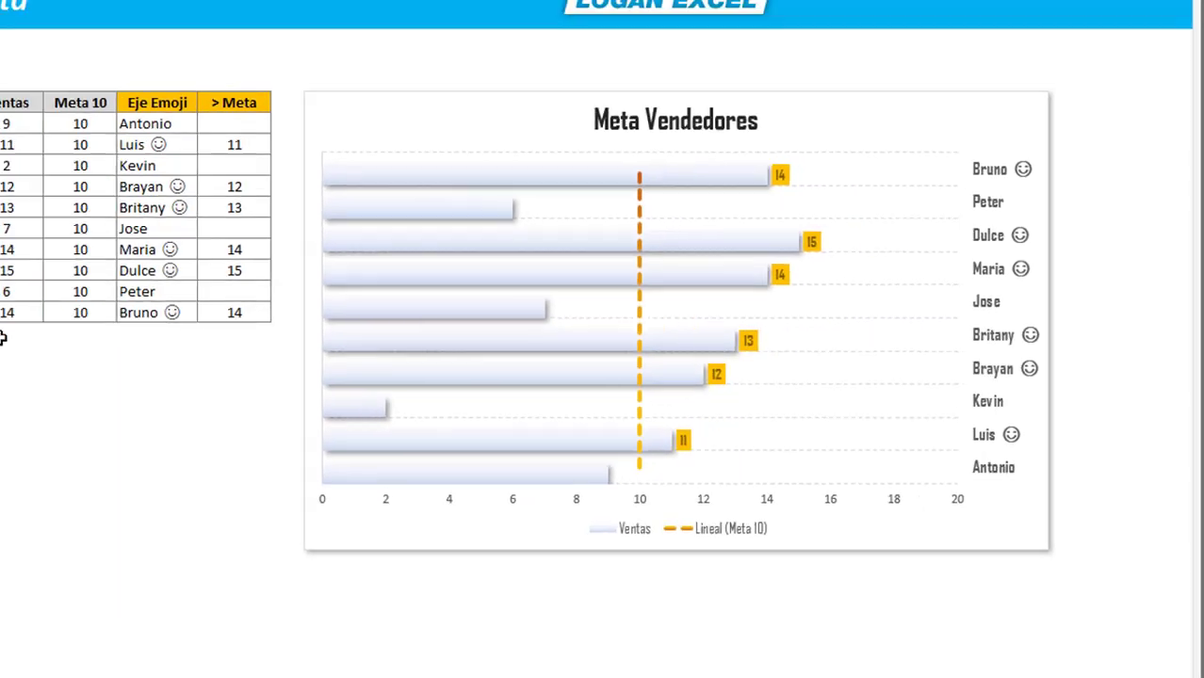
pyautogui.press('F9')
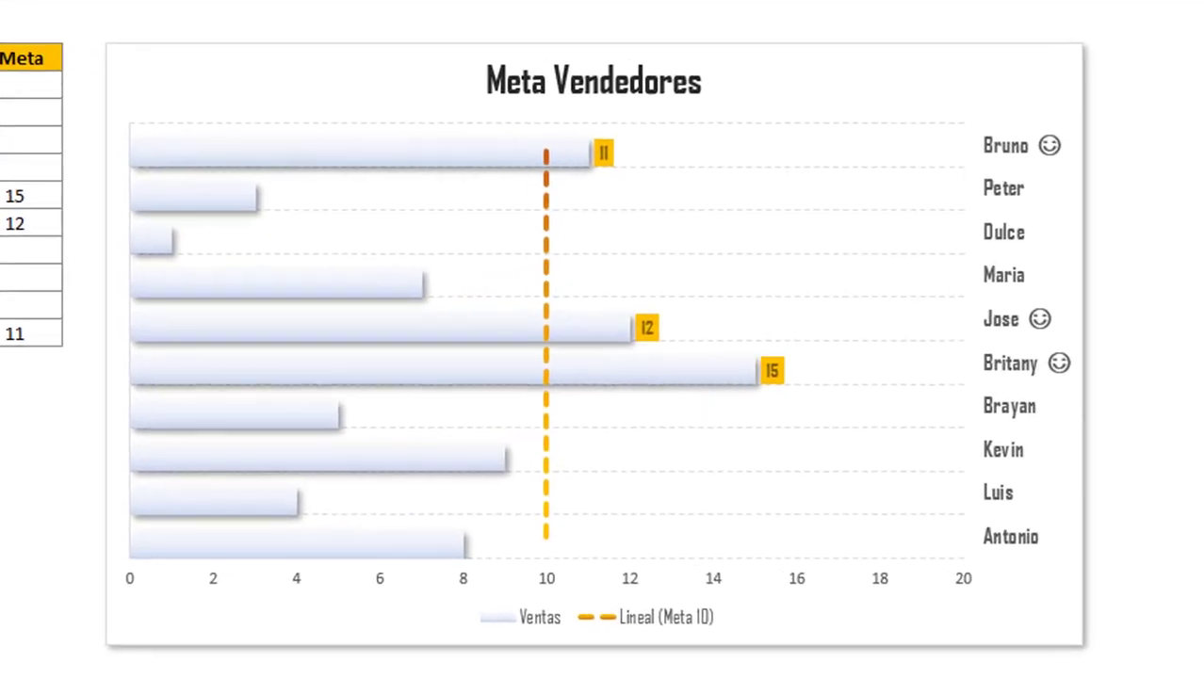
pyautogui.press('F9')
pyautogui.press('F9')
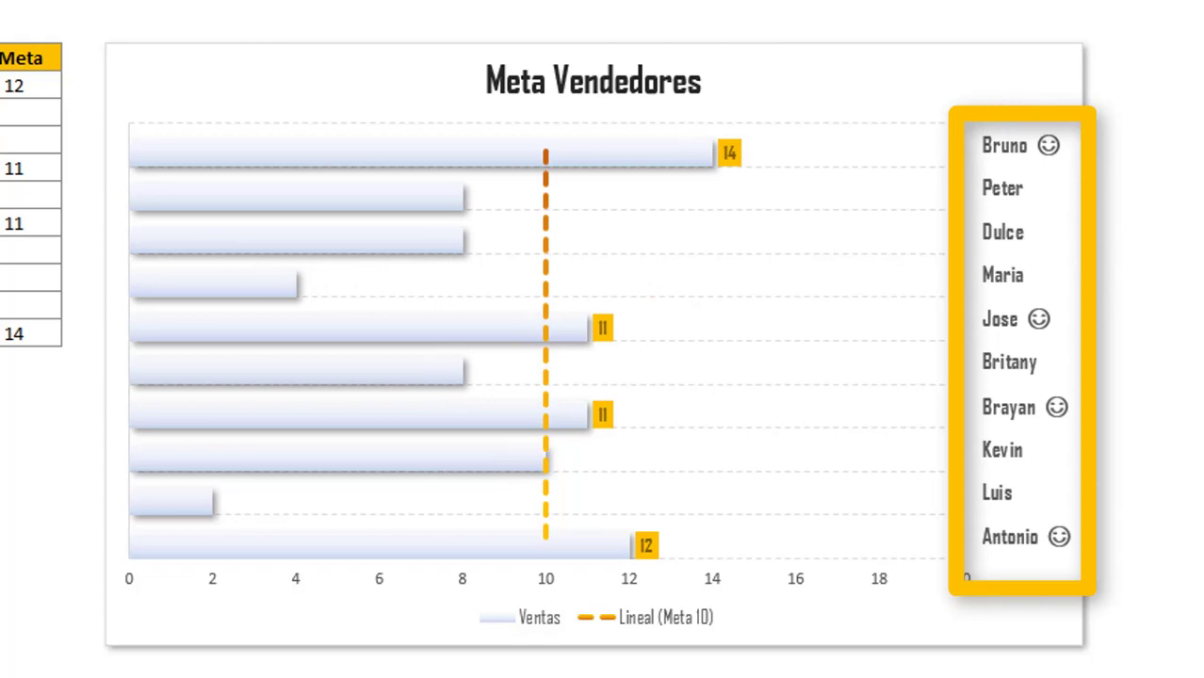
pyautogui.press('F9')
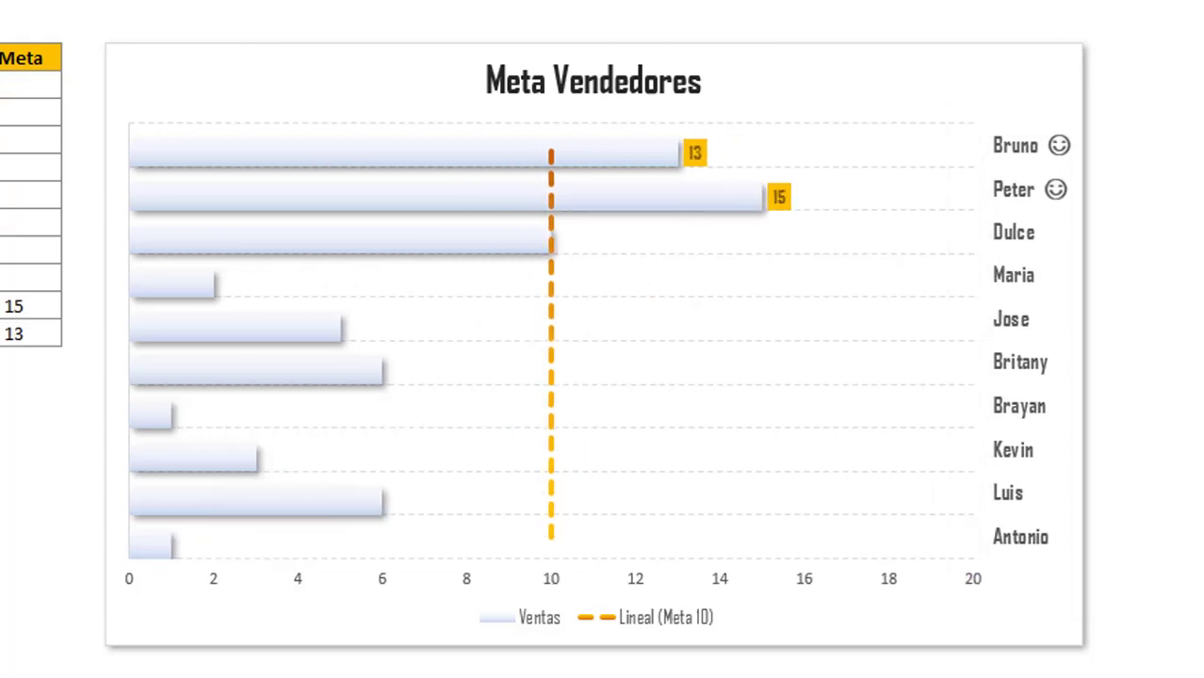
pyautogui.press('F9')
pyautogui.press('F9')
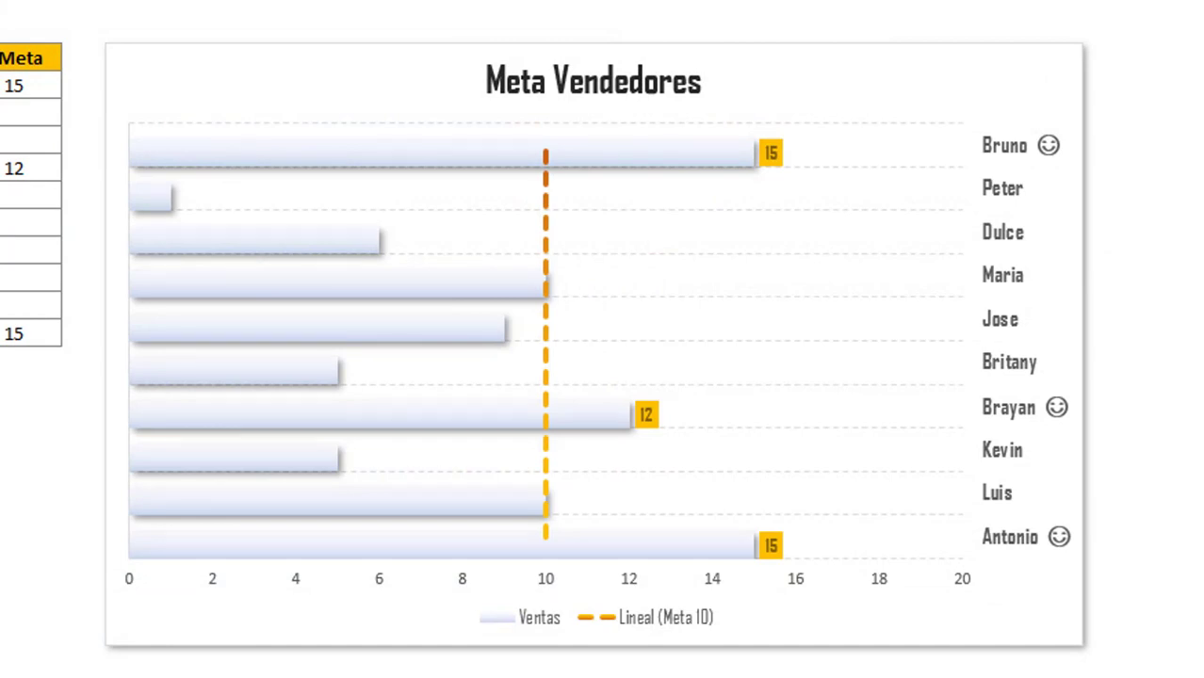
pyautogui.press('F9')
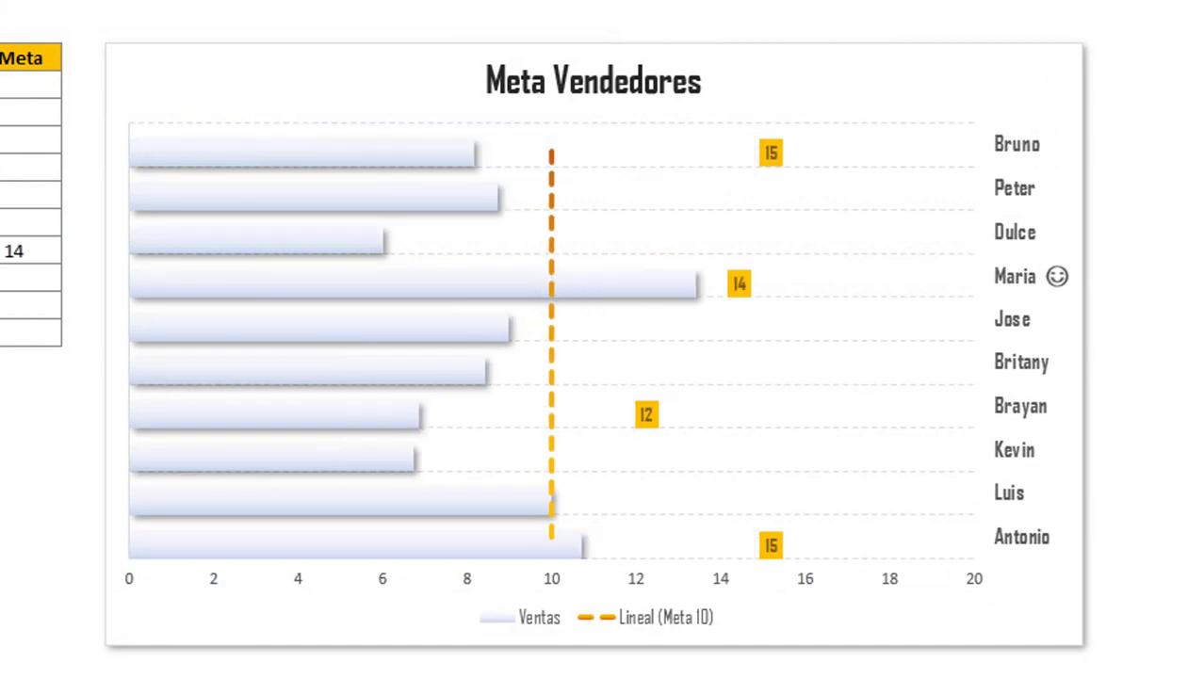
# Recalculate once more, then select the vendor names C6:C15 in the blank working table
pyautogui.press('F9')
pyautogui.press('F9')
pyautogui.press('F9')
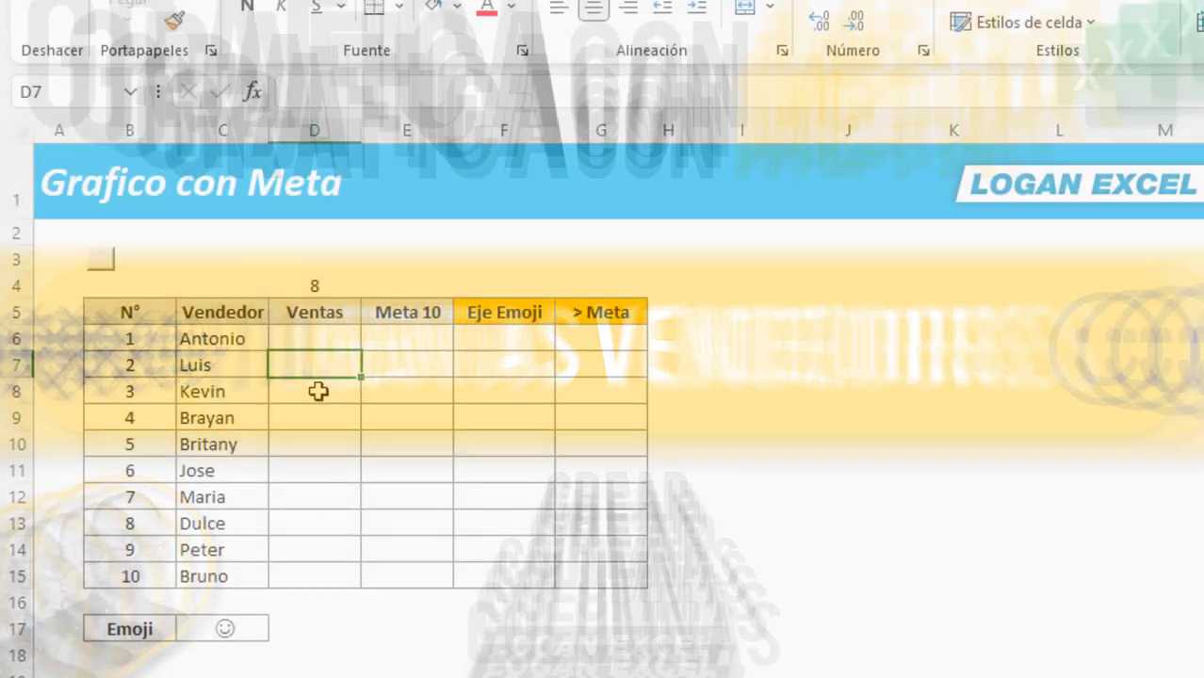
pyautogui.moveTo(230, 336); pyautogui.dragTo(247, 573)
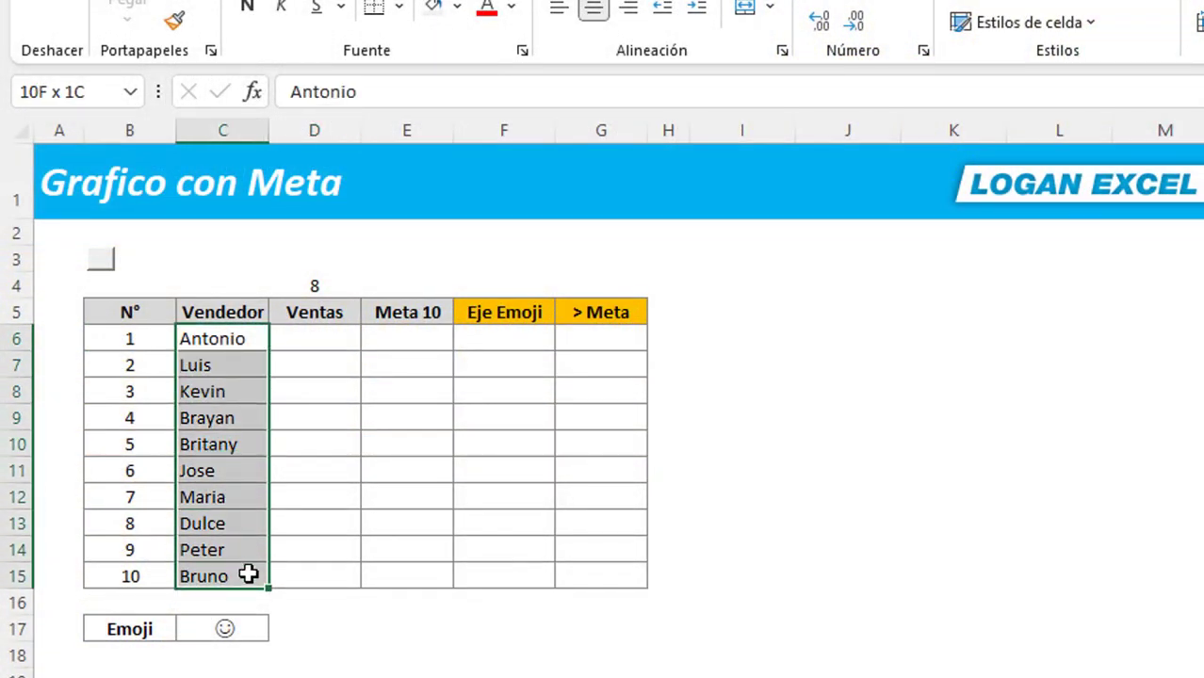
# Copy D4's =ALEATORIO.ENTRE(1,15) formula into the Ventas cells D6:D15
pyautogui.click(285, 425)
pyautogui.click(301, 347)
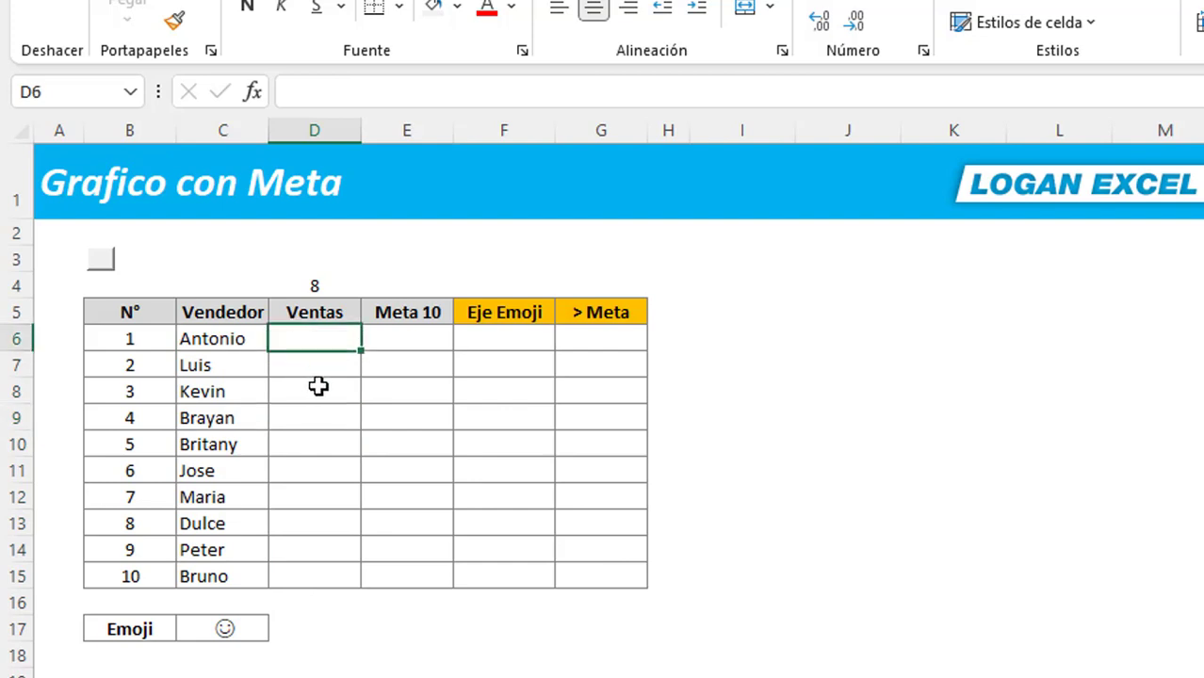
pyautogui.click(318, 386)
pyautogui.click(328, 288)
pyautogui.hotkey('ctrl', 'c')
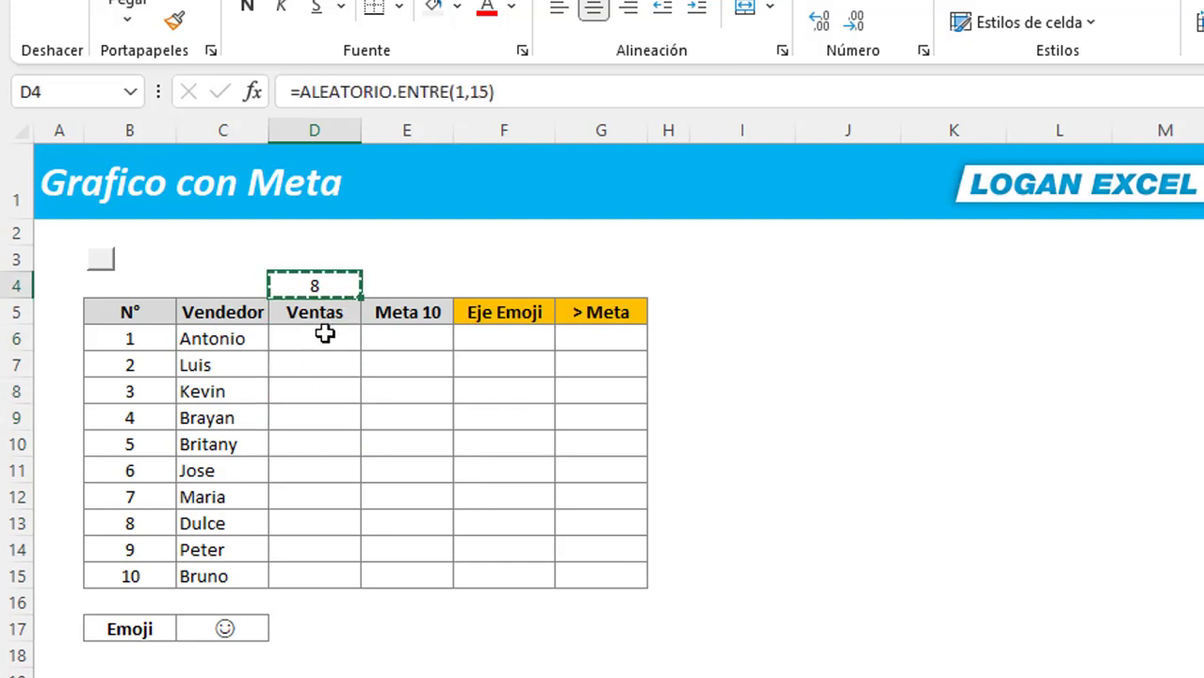
pyautogui.moveTo(320, 337); pyautogui.dragTo(336, 579)
pyautogui.rightClick(336, 580)
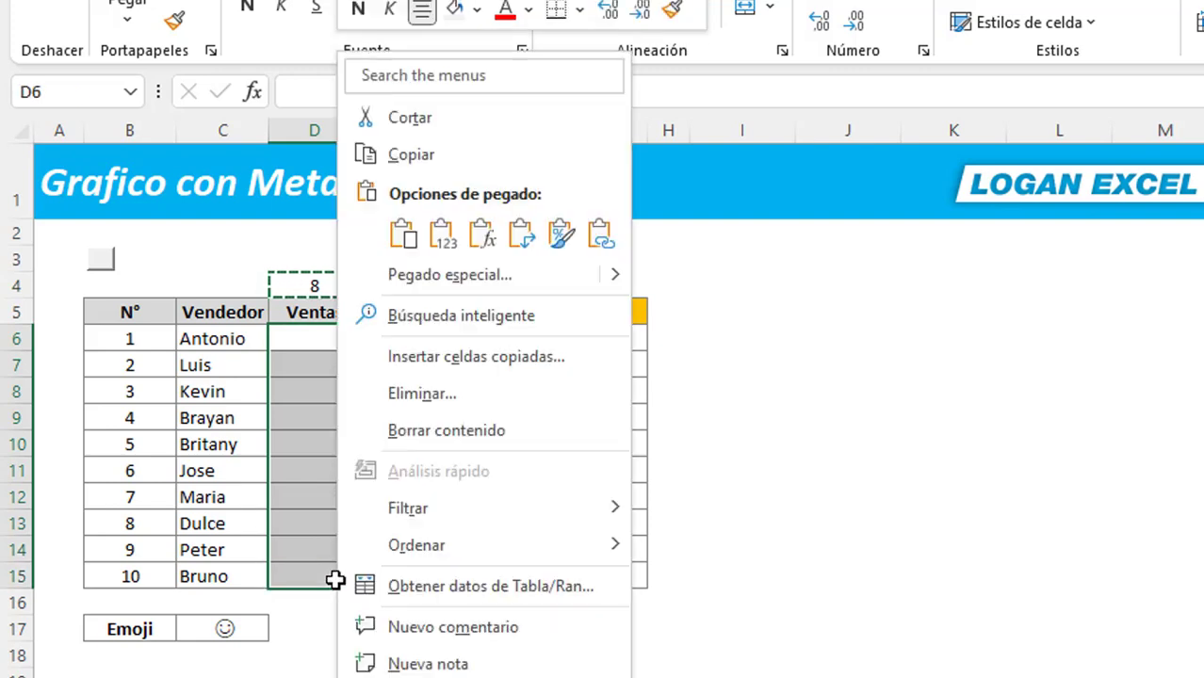
pyautogui.click(443, 237)
pyautogui.click(488, 244)
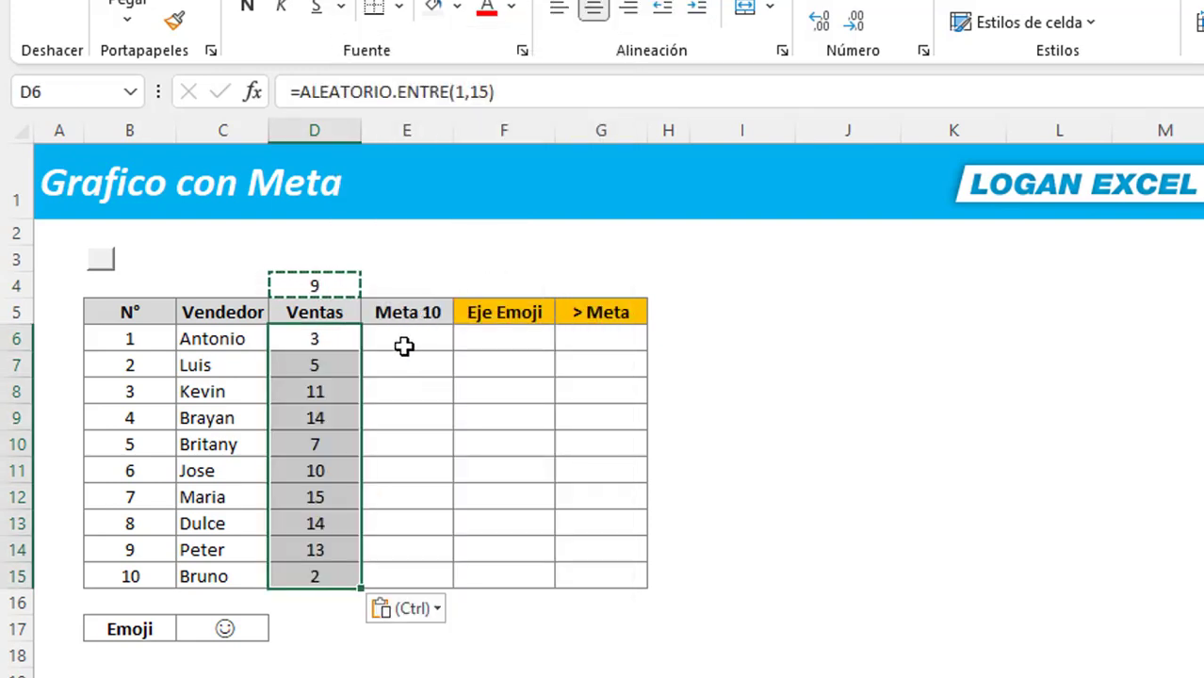
pyautogui.click(419, 343)
pyautogui.press('Escape')
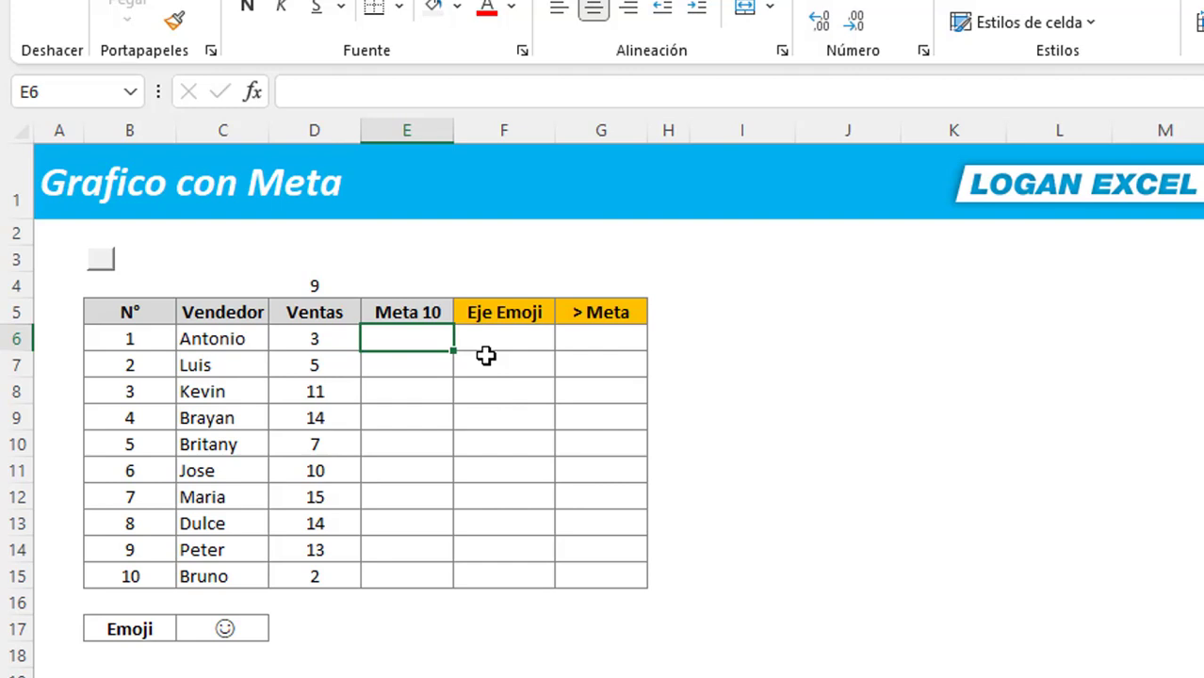
# Enter 10 in E6 and fill it down the Meta 10 column to E15
pyautogui.write('10')
pyautogui.press('Return')
pyautogui.press('Up')
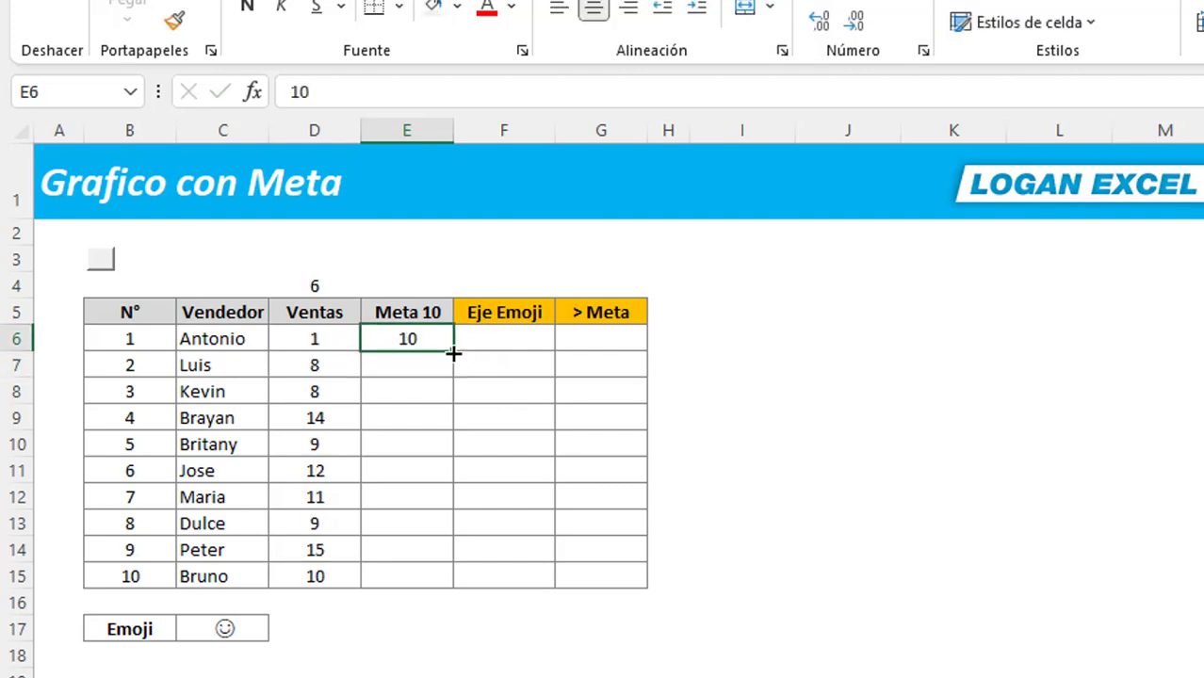
pyautogui.moveTo(453, 353); pyautogui.dragTo(466, 580)
pyautogui.click(496, 341)
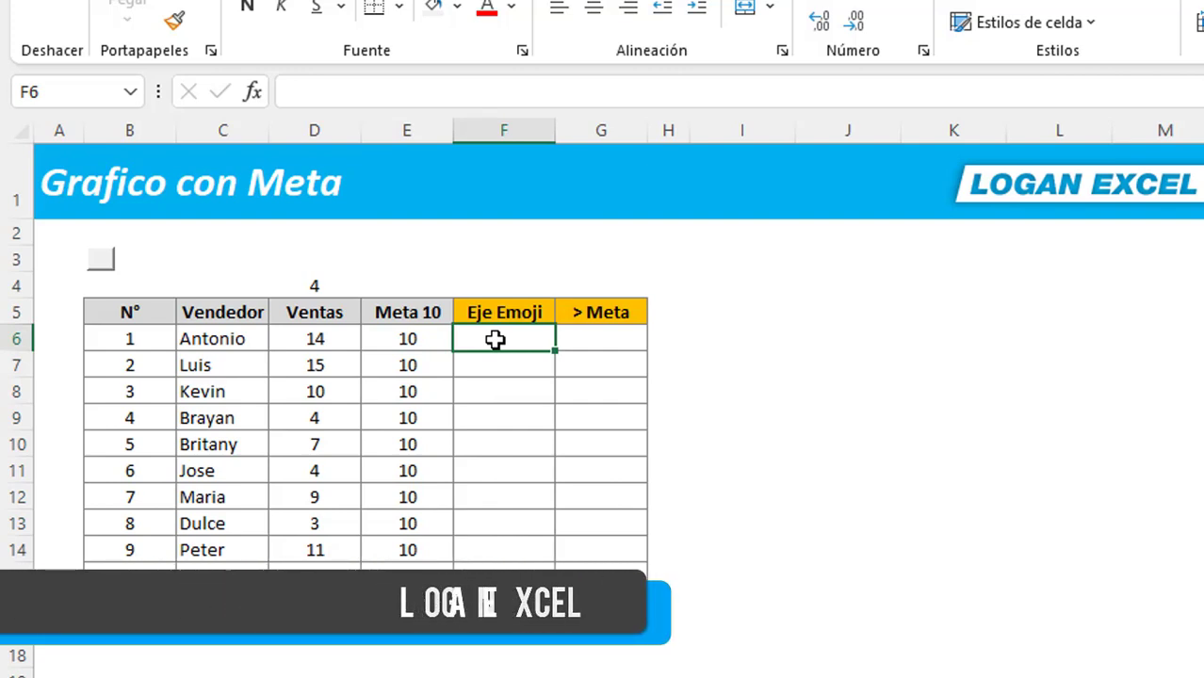
# Begin an =SI formula in F6 testing whether sales D6 exceed the goal E6
pyautogui.click(481, 363)
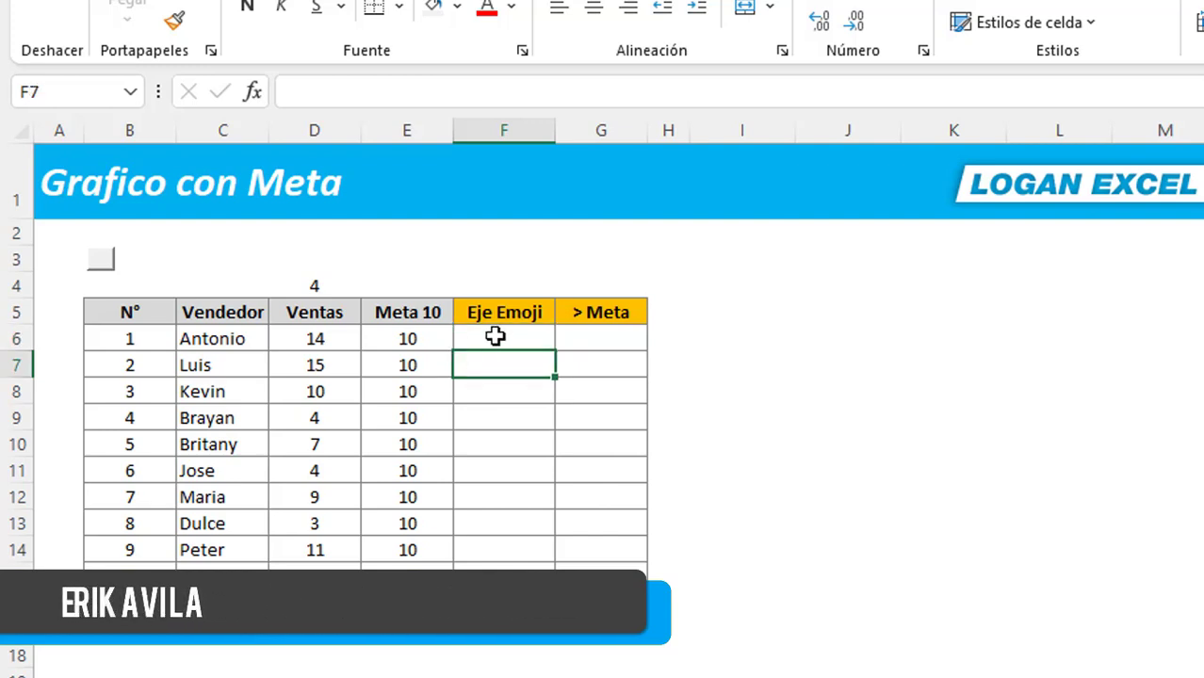
pyautogui.click(497, 339)
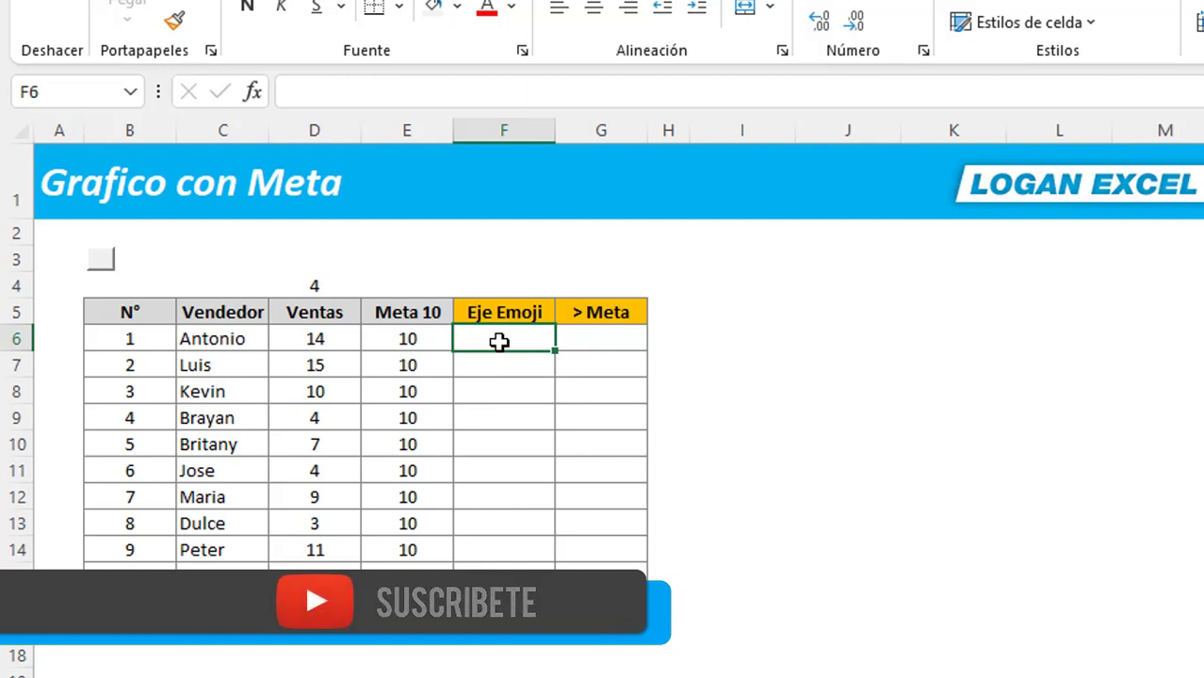
pyautogui.write('=si(')
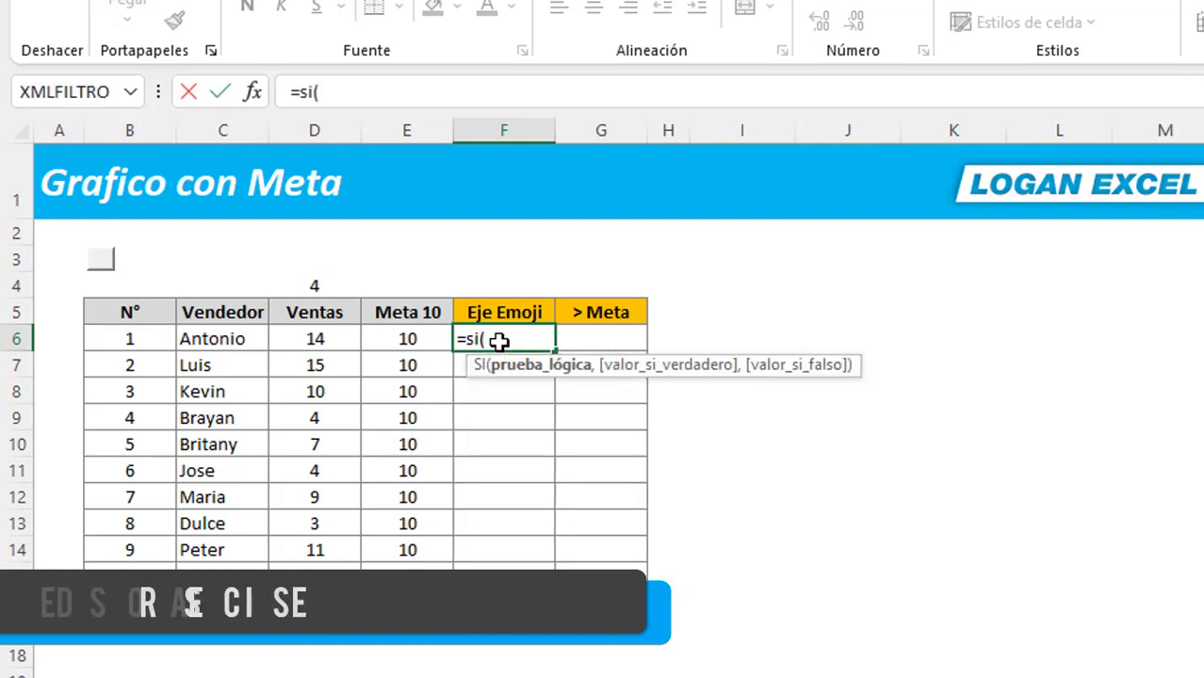
pyautogui.click(341, 336)
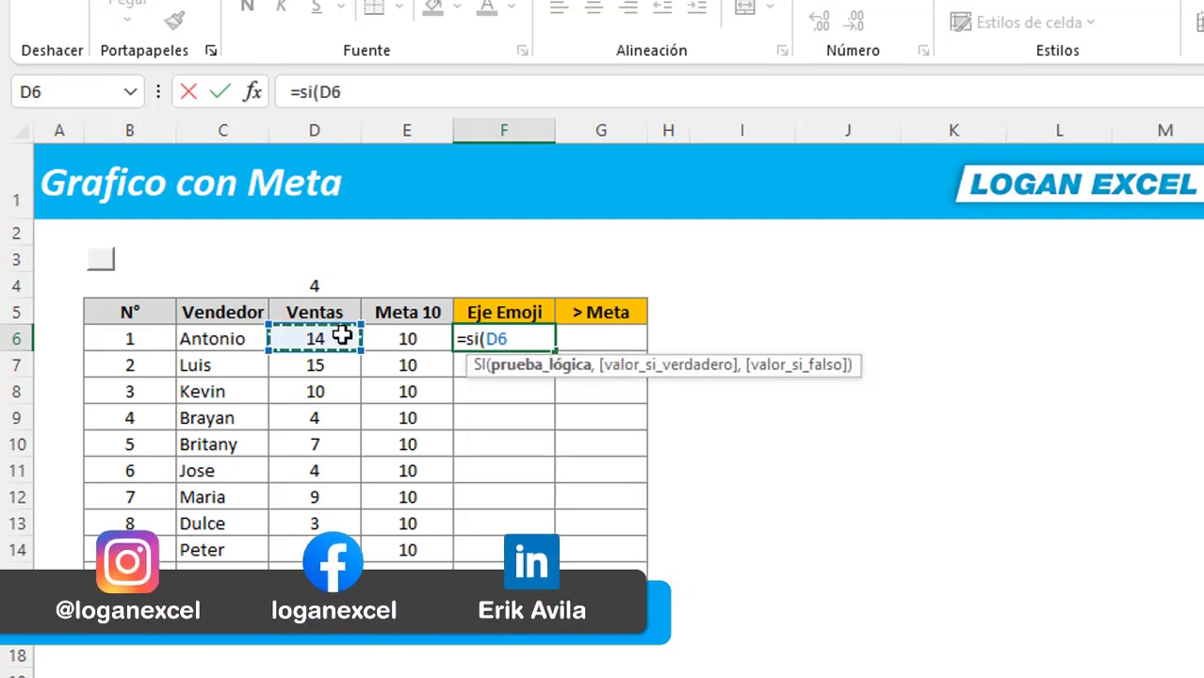
pyautogui.write('<')
pyautogui.press('BackSpace')
pyautogui.write('>')
pyautogui.click(411, 337)
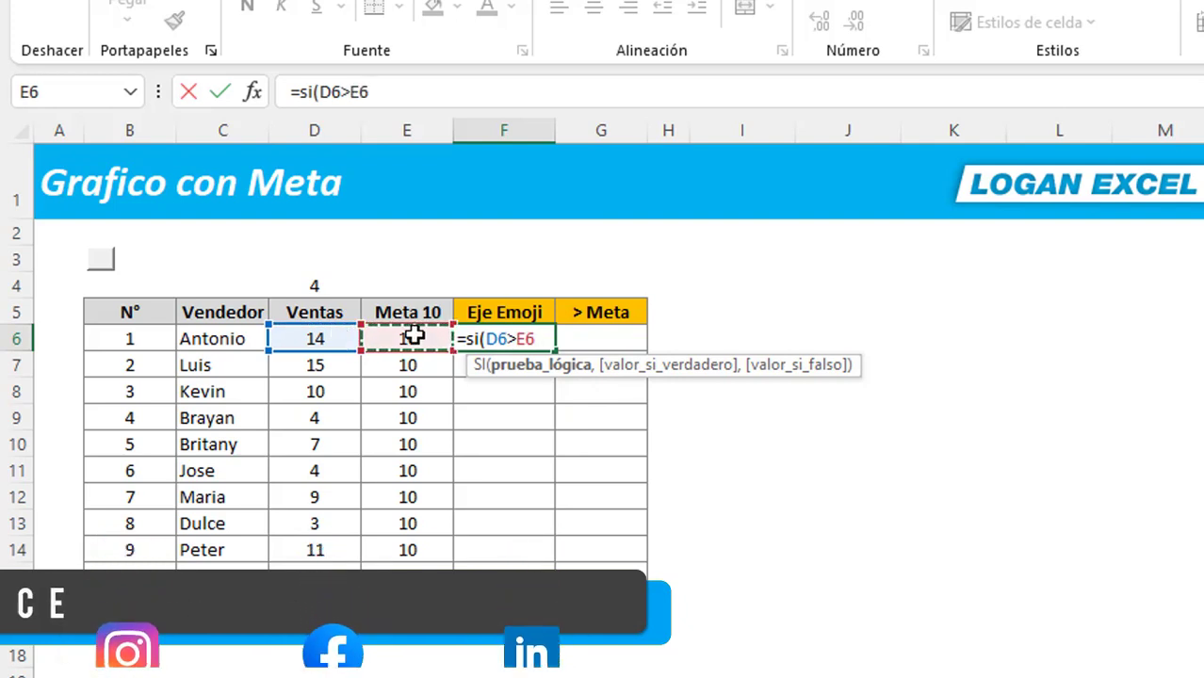
# Finish the formula: name C6 joined with the locked $C$17 smiley if true, plain C6 otherwise
pyautogui.write(',')
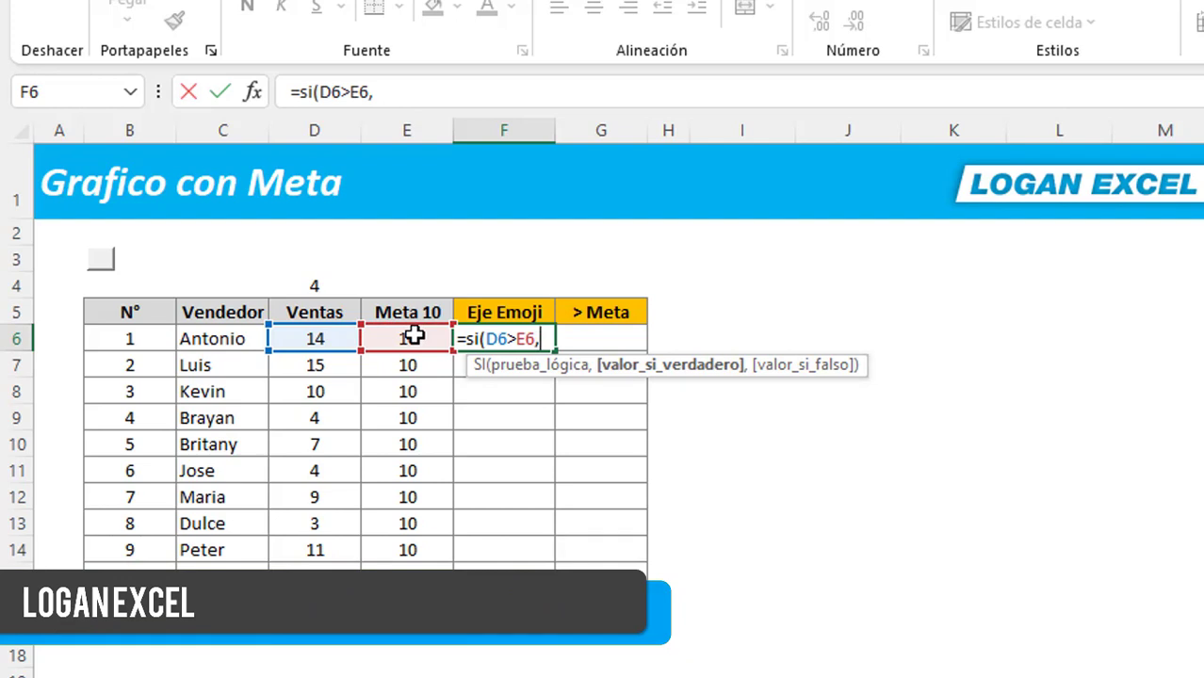
pyautogui.click(243, 338)
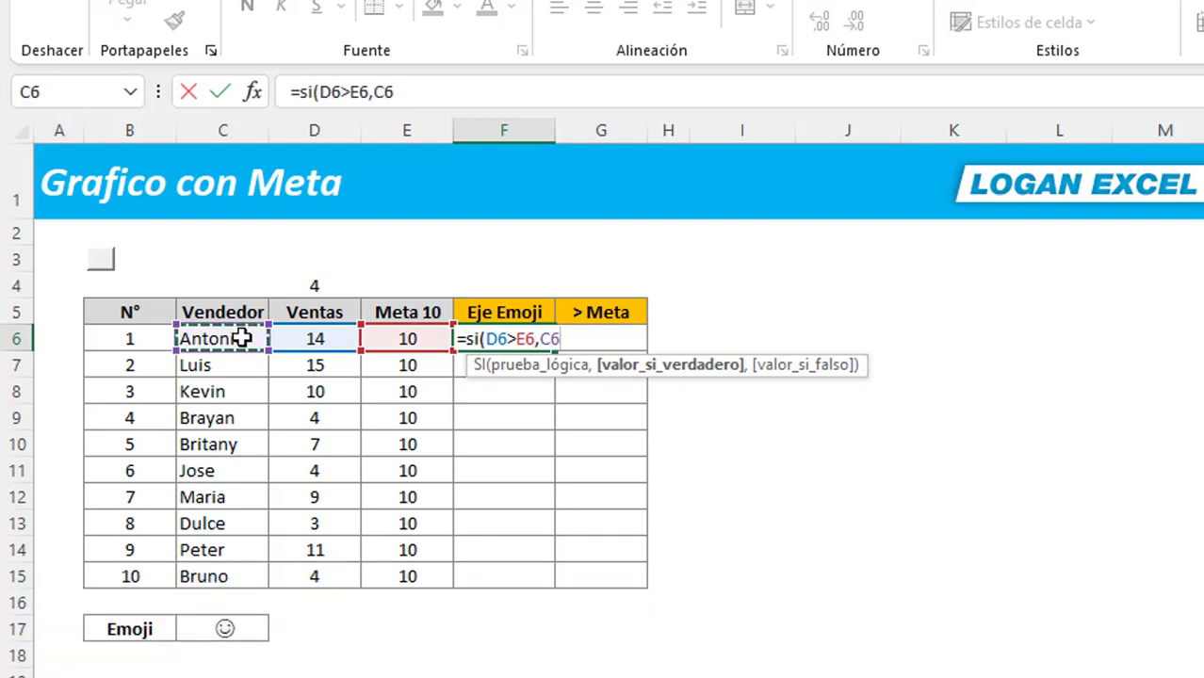
pyautogui.write('&" "&')
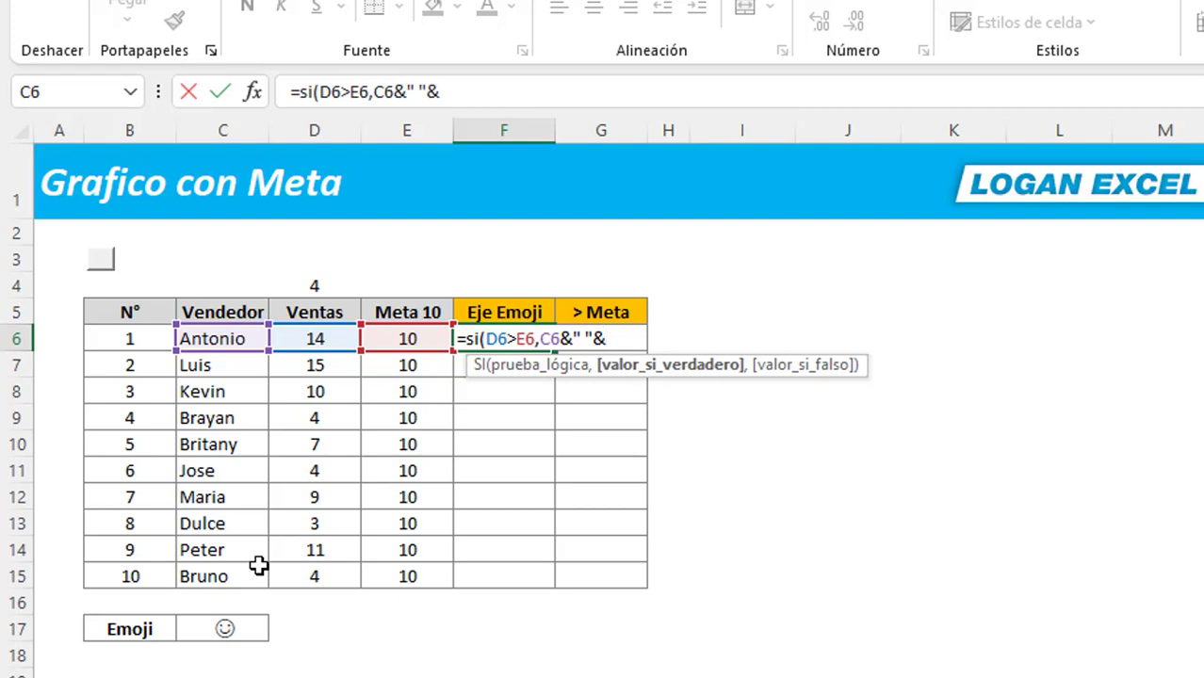
pyautogui.click(226, 626)
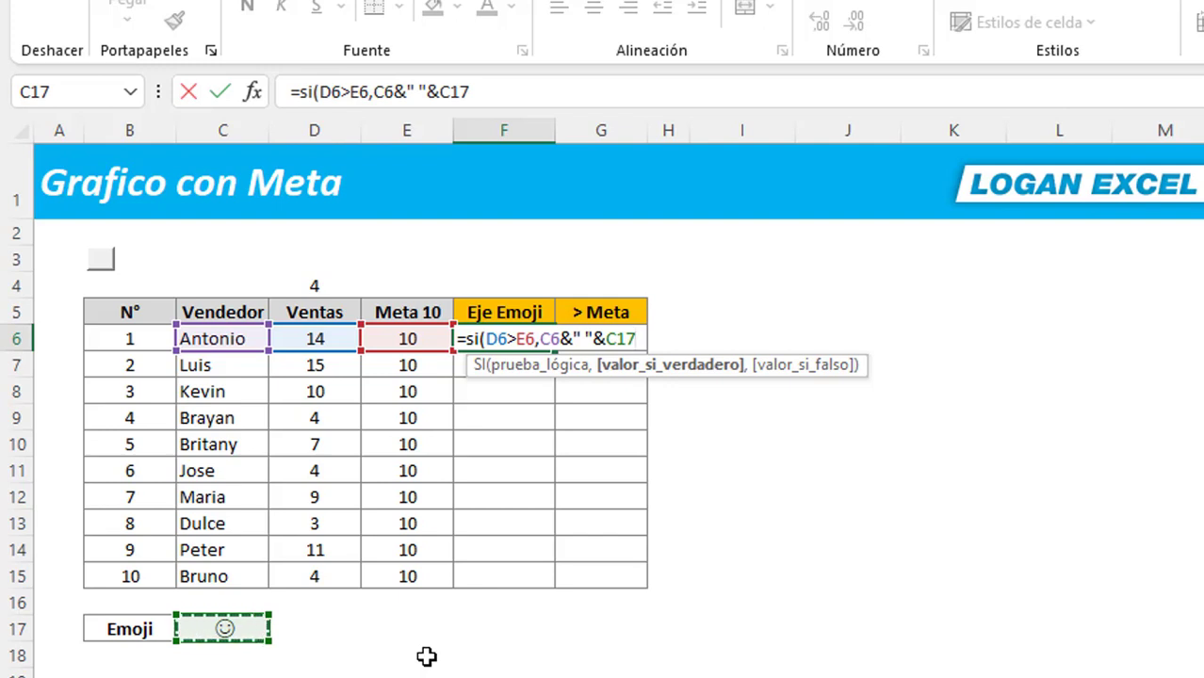
pyautogui.press('F4')
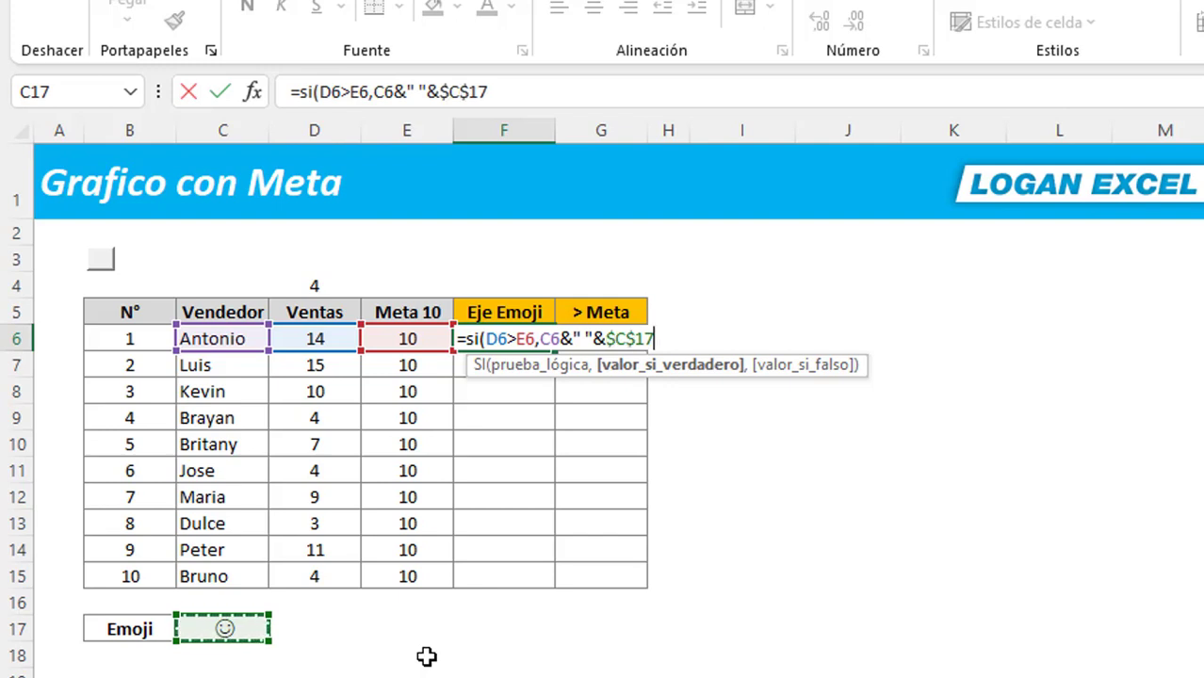
pyautogui.write(',')
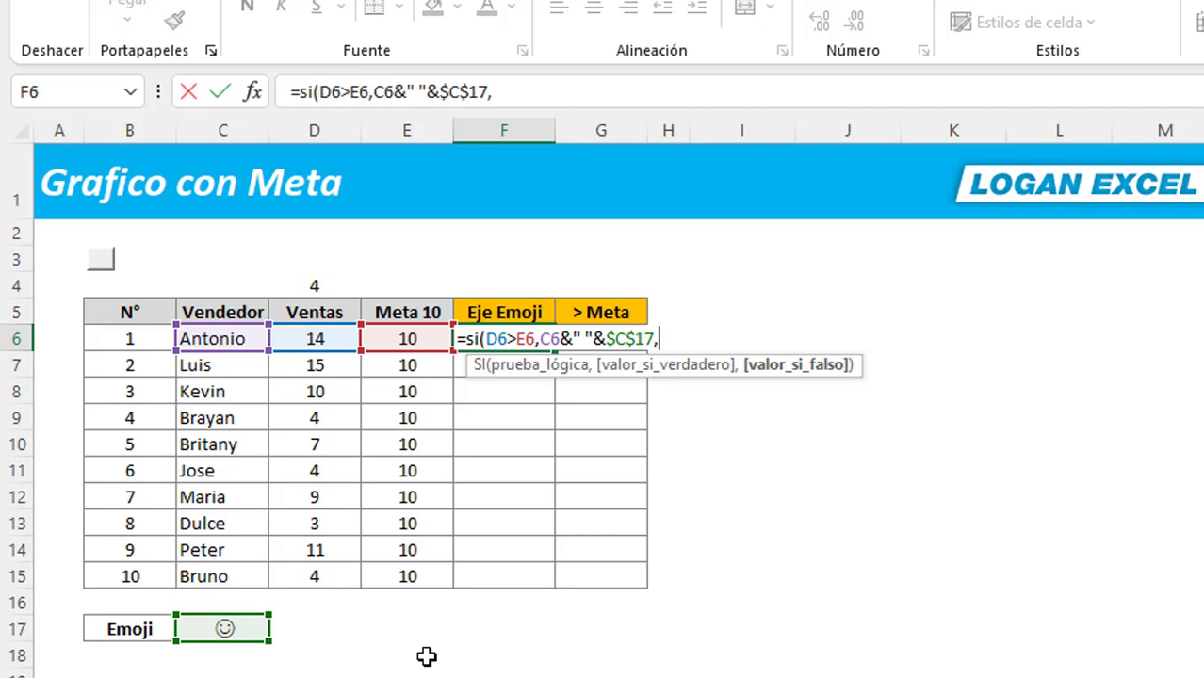
pyautogui.click(224, 341)
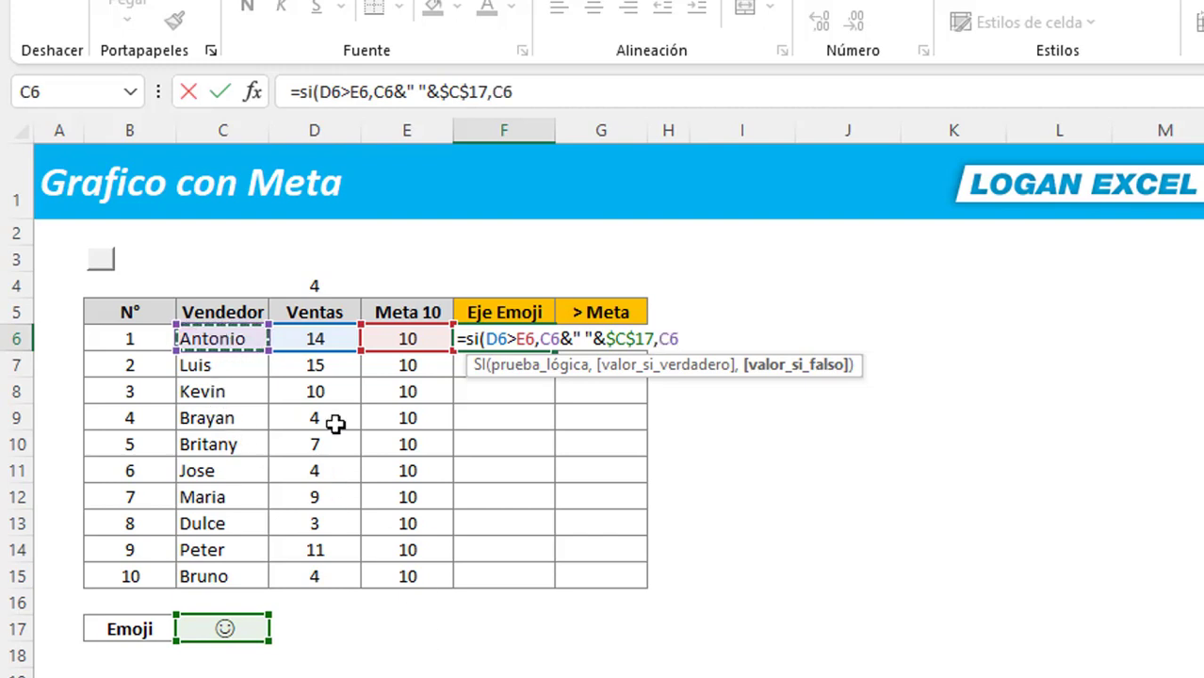
pyautogui.write(')')
pyautogui.press('Return')
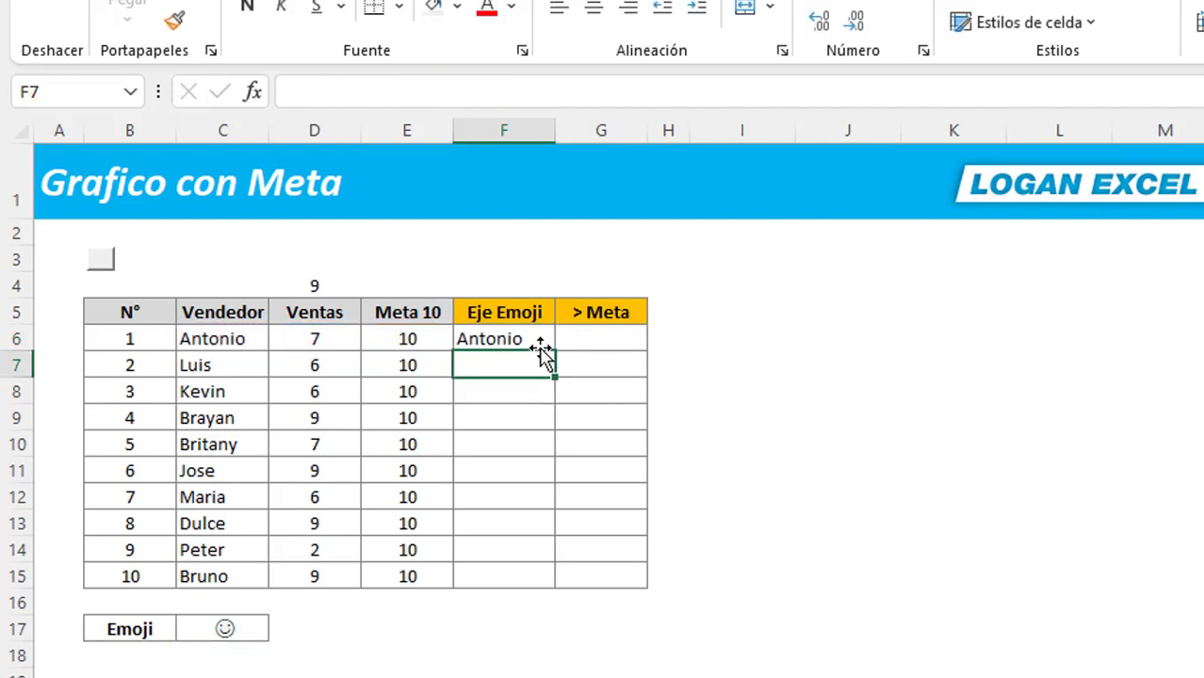
# Fill F6's emoji label formula down through F15 for all ten vendors
pyautogui.click(538, 343)
pyautogui.moveTo(554, 352); pyautogui.dragTo(545, 577)
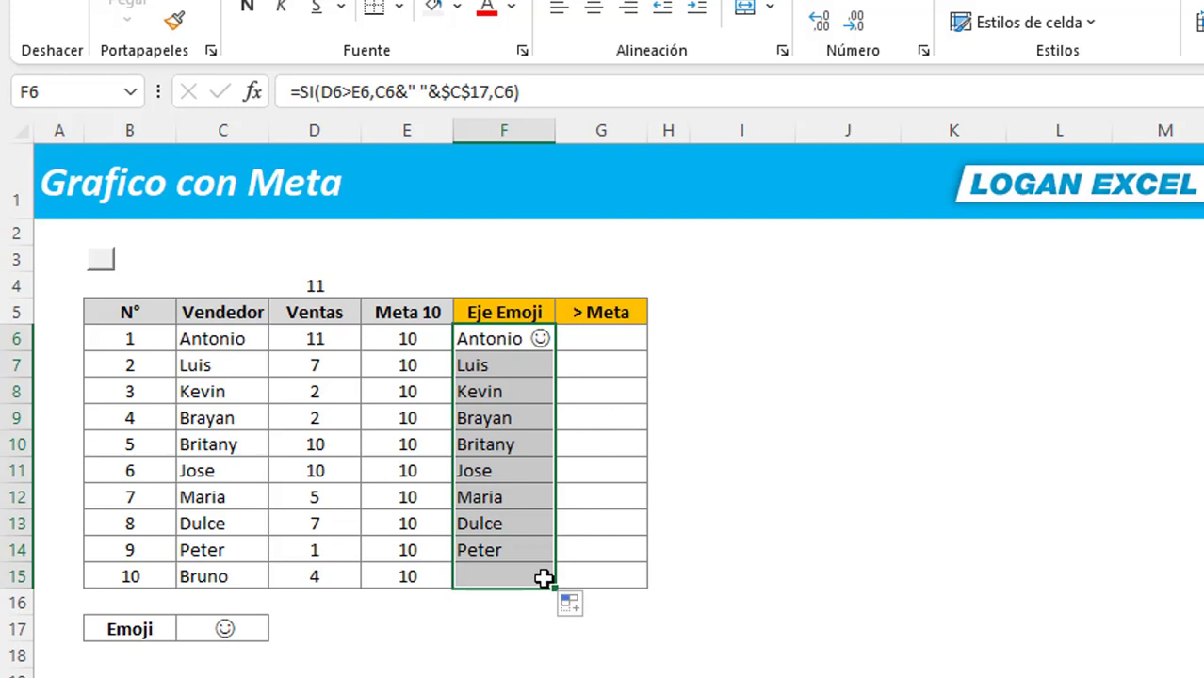
pyautogui.click(493, 439)
pyautogui.click(487, 341)
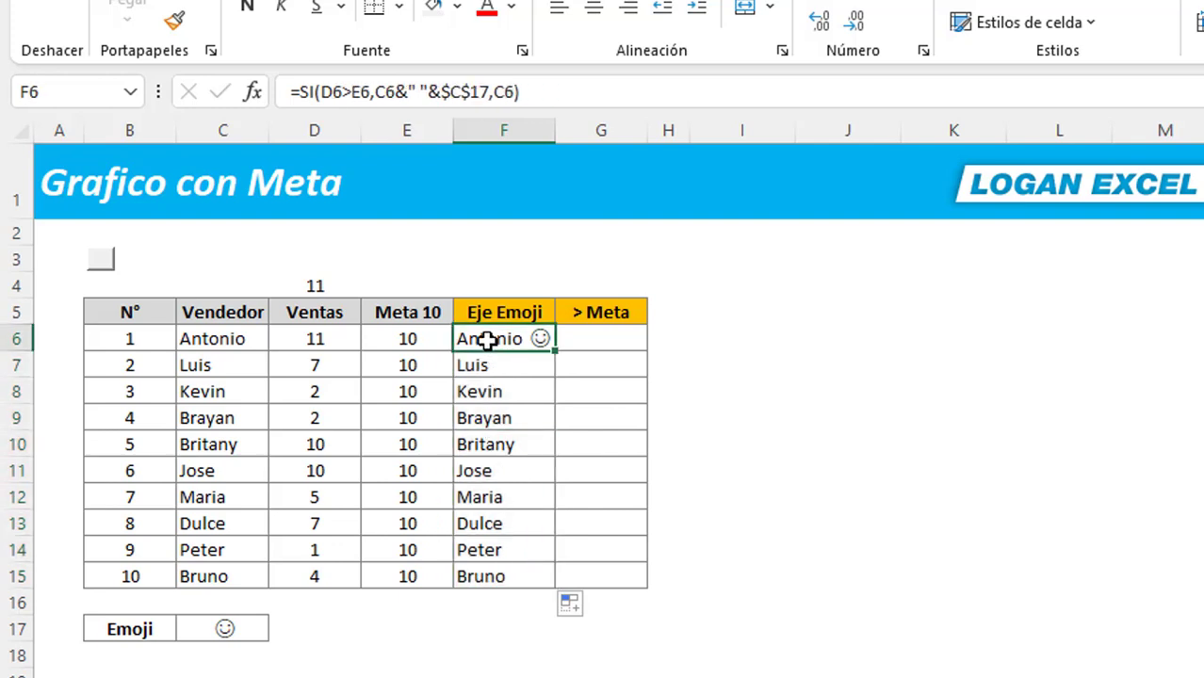
# Recalculate several times to test the smiley labels, then begin =SI( in G6
pyautogui.press('F9')
pyautogui.press('F9')
pyautogui.press('F9')
pyautogui.press('F9')
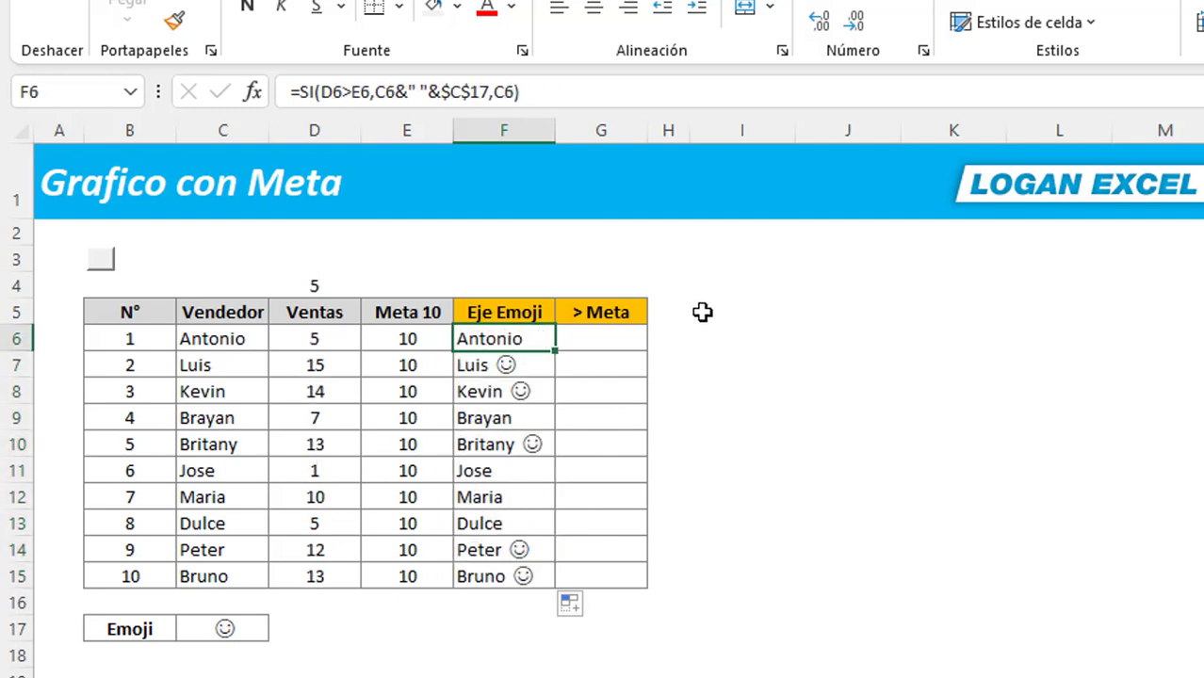
pyautogui.press('F9')
pyautogui.press('F9')
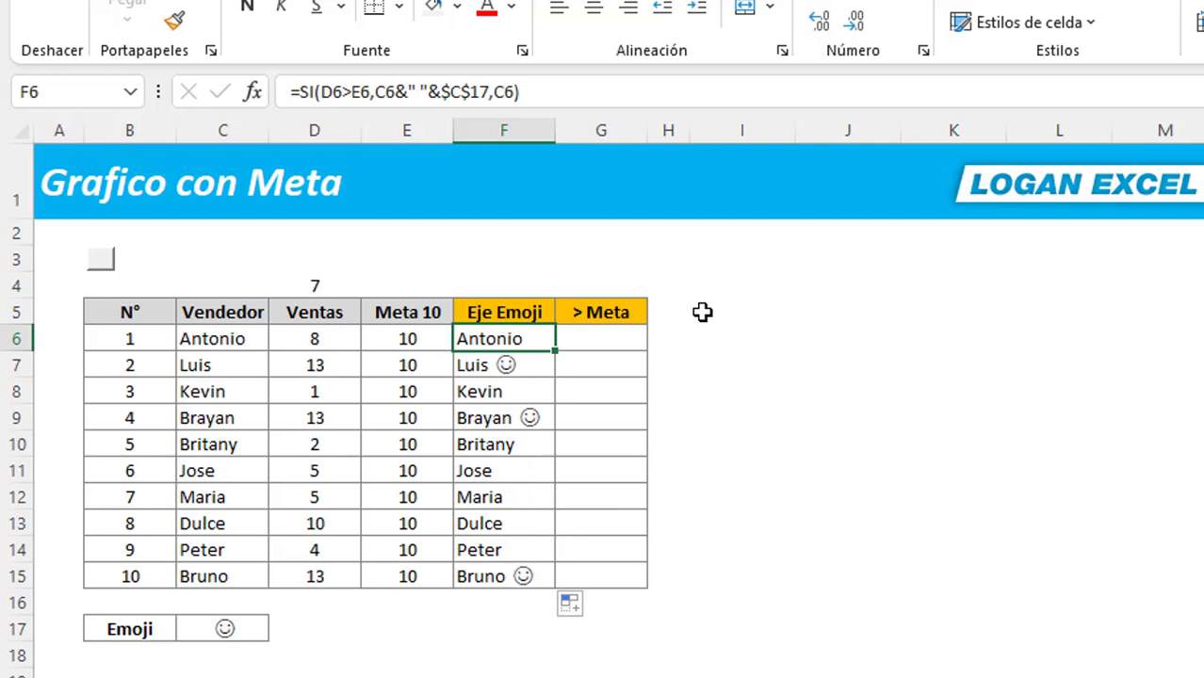
pyautogui.press('F9')
pyautogui.press('F9')
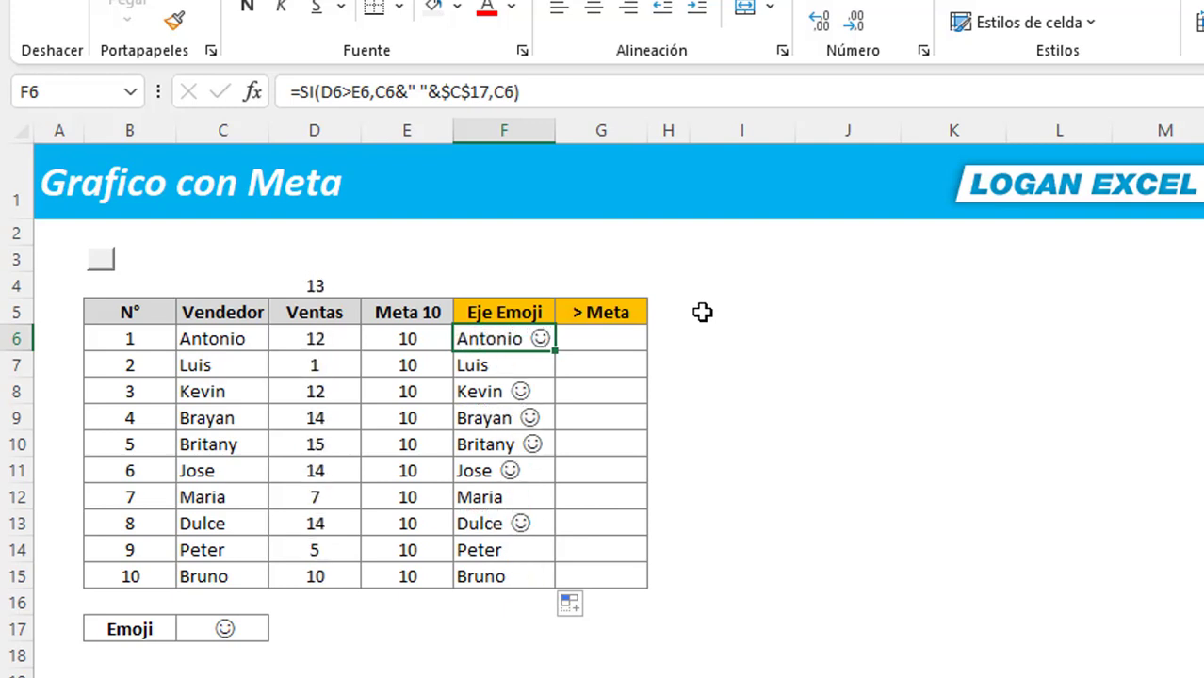
pyautogui.press('F9')
pyautogui.press('F9')
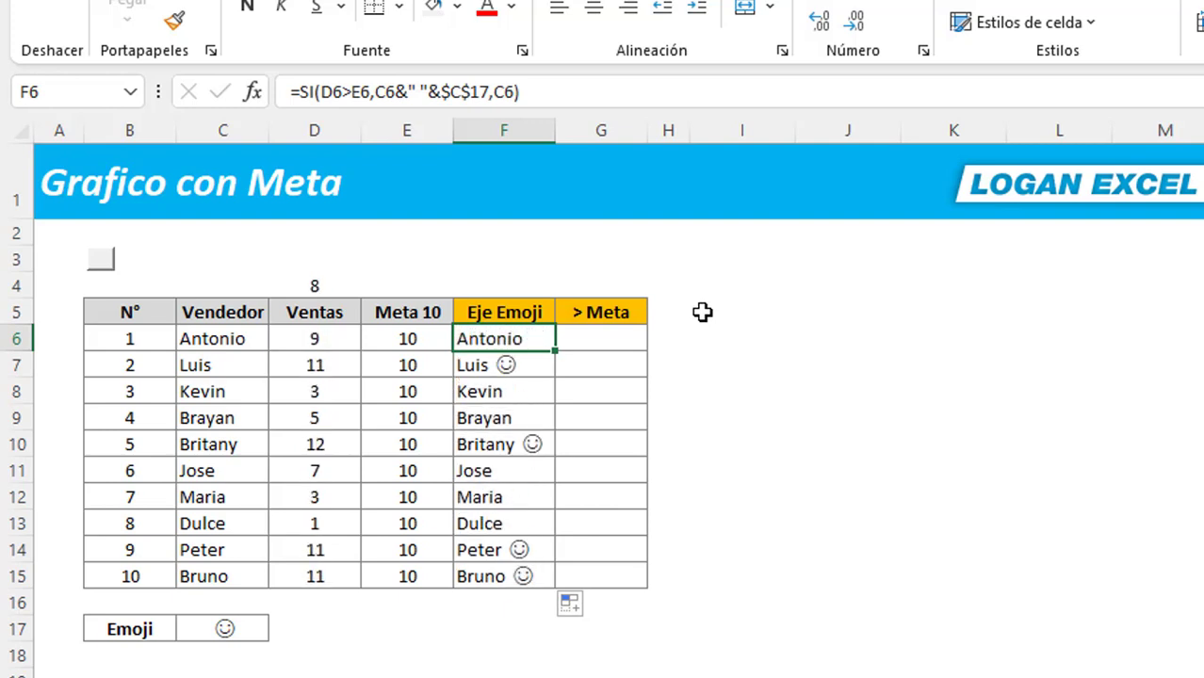
pyautogui.press('F9')
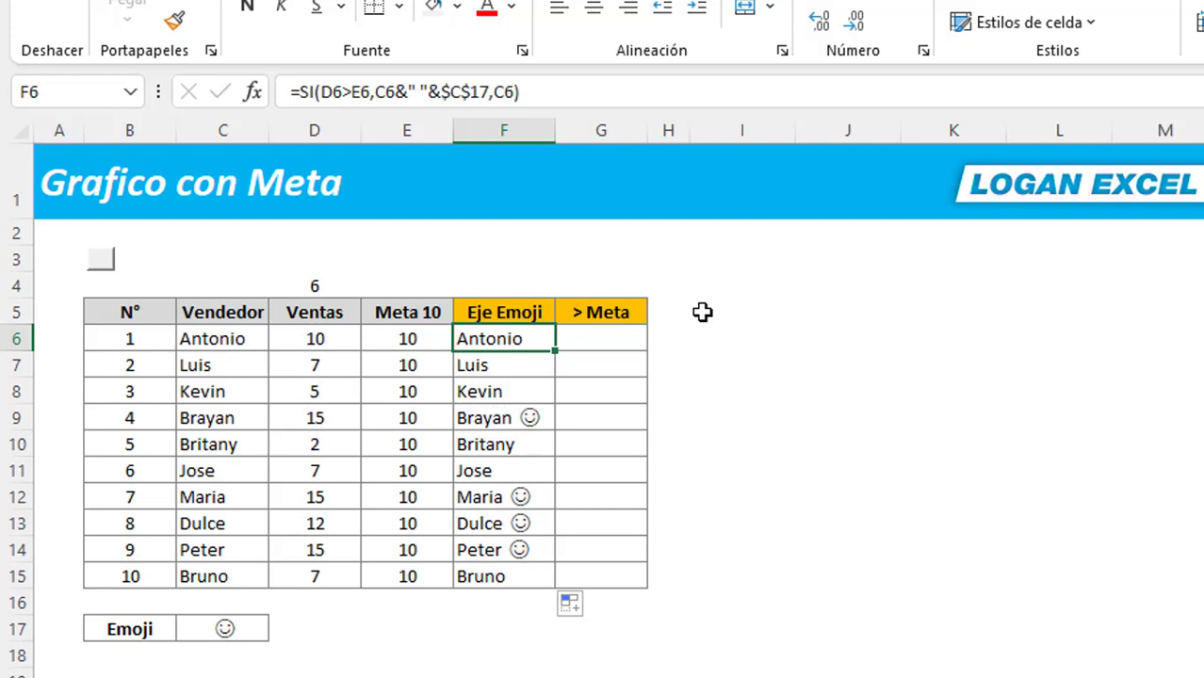
pyautogui.press('F9')
pyautogui.click(596, 341)
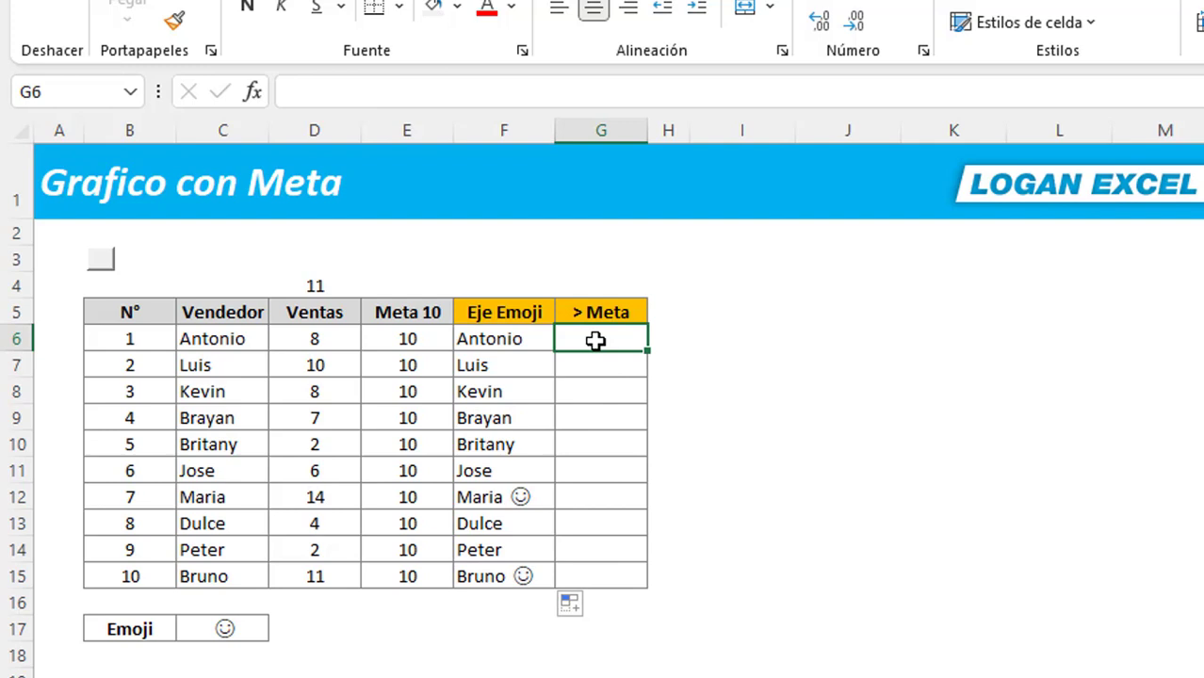
pyautogui.write('=si')
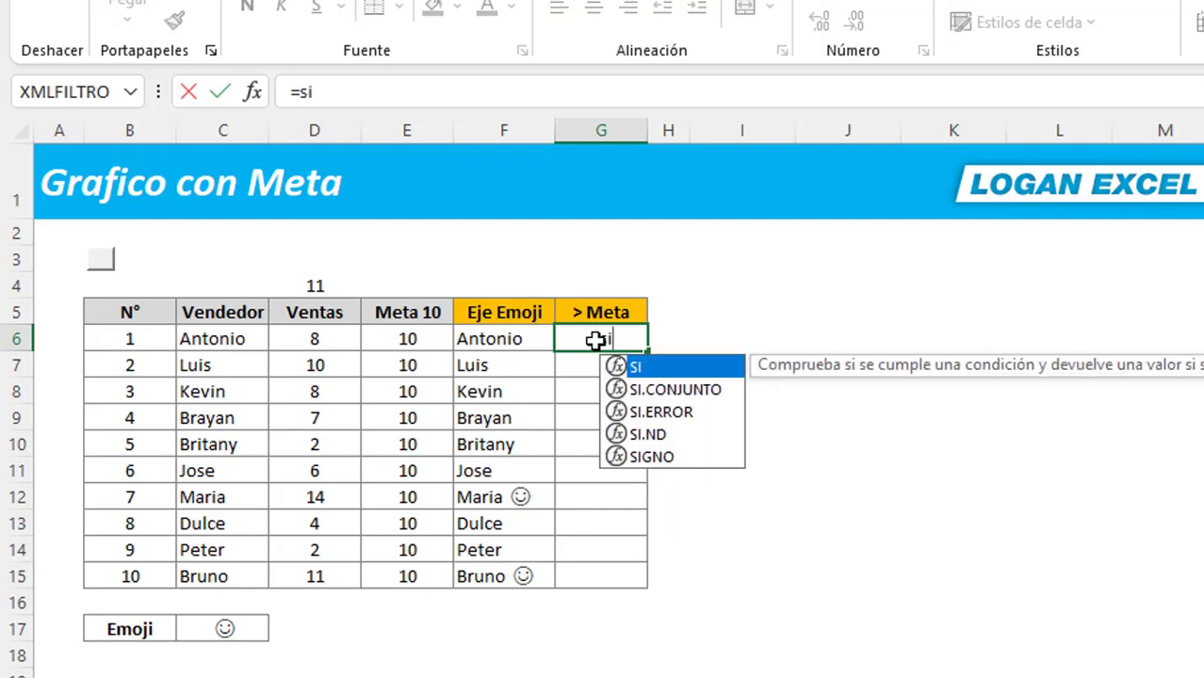
pyautogui.write('(')
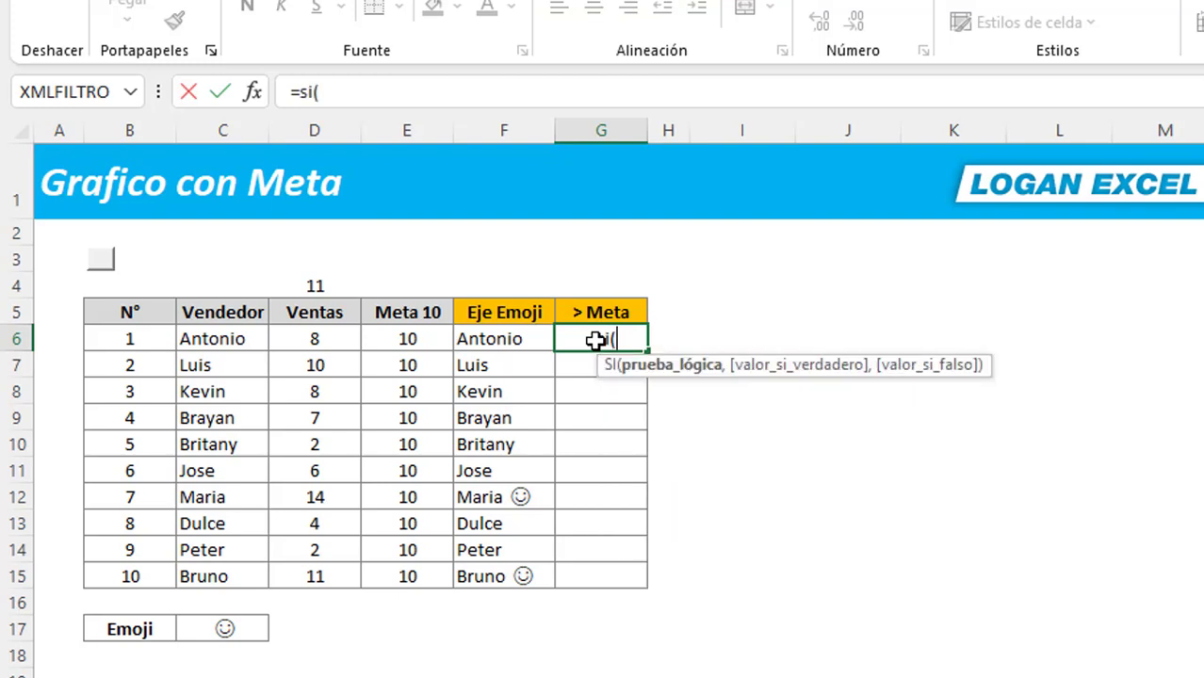
# Complete =SI(D6>E6,D6,"") in G6 and fill it down to G15
pyautogui.click(328, 343)
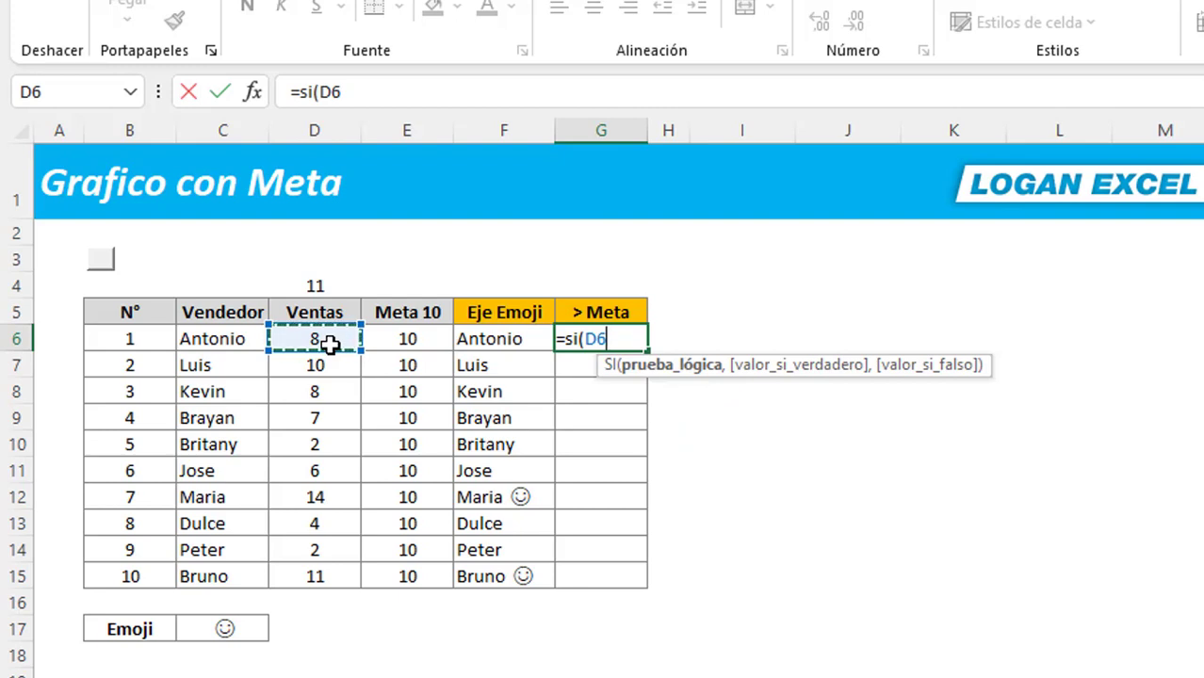
pyautogui.press('F2')
pyautogui.write('>')
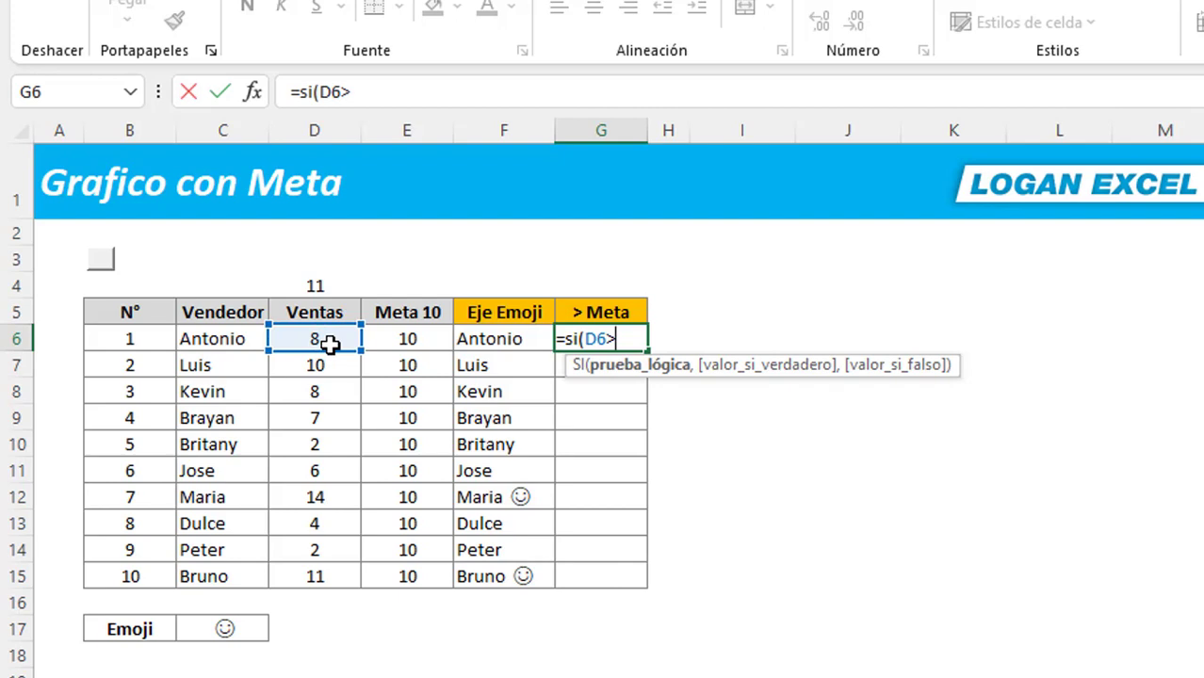
pyautogui.click(421, 341)
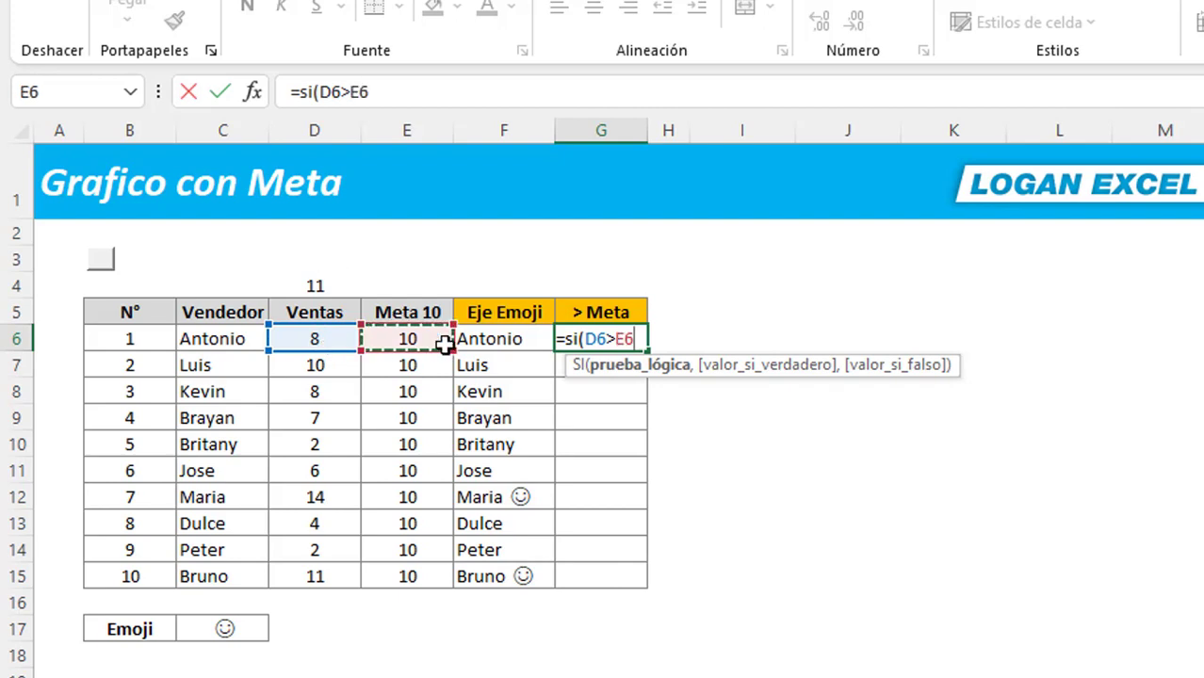
pyautogui.write(',')
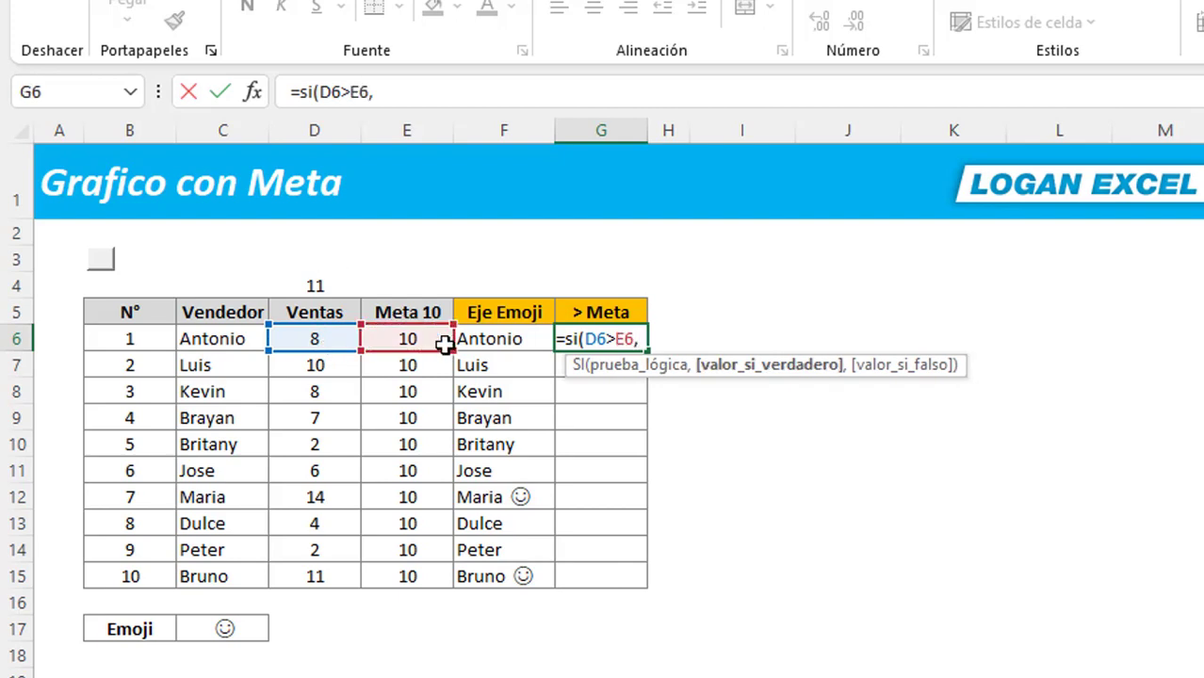
pyautogui.click(327, 342)
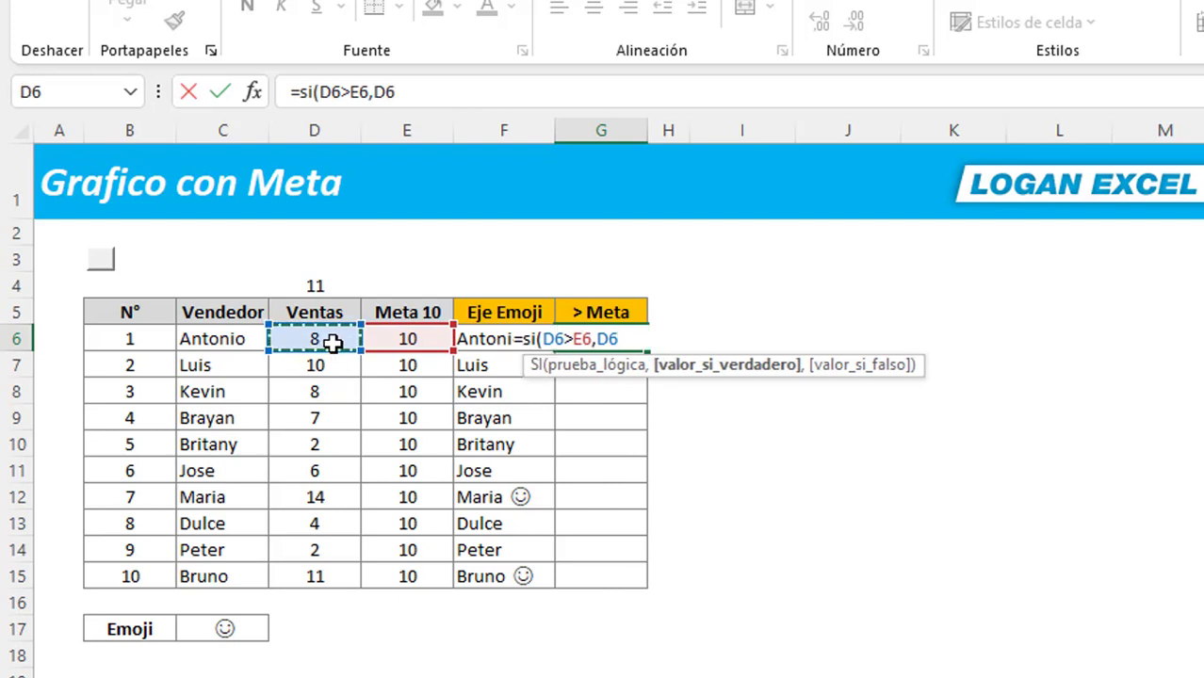
pyautogui.write(',')
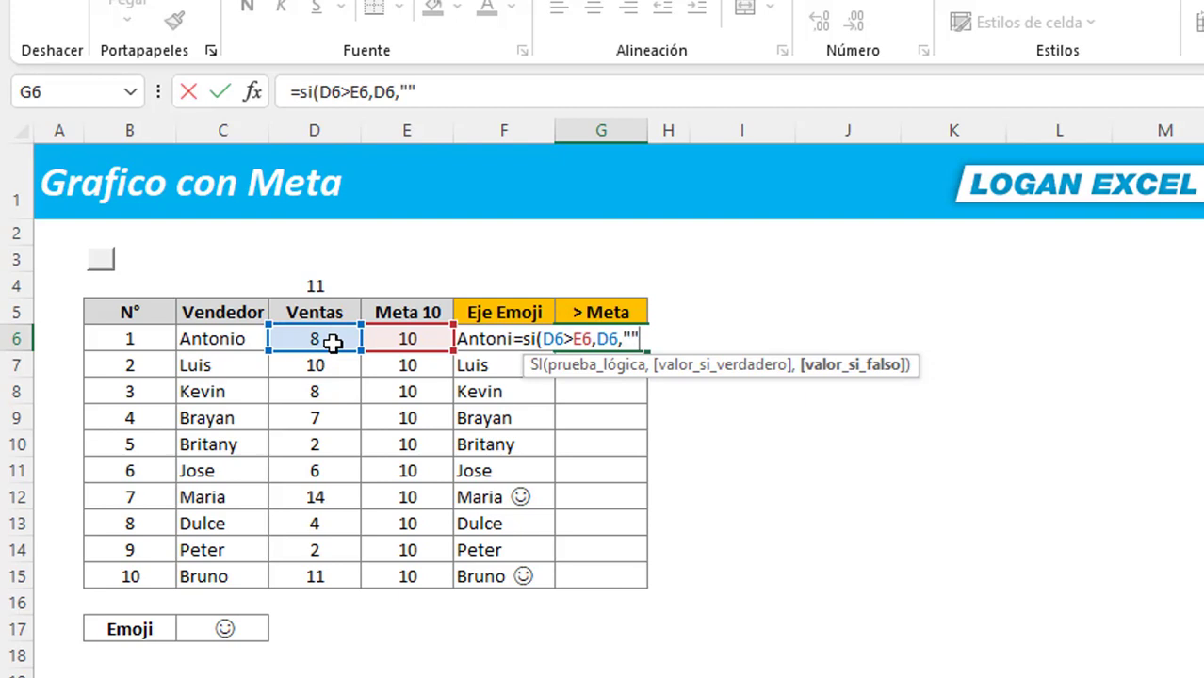
pyautogui.write(')')
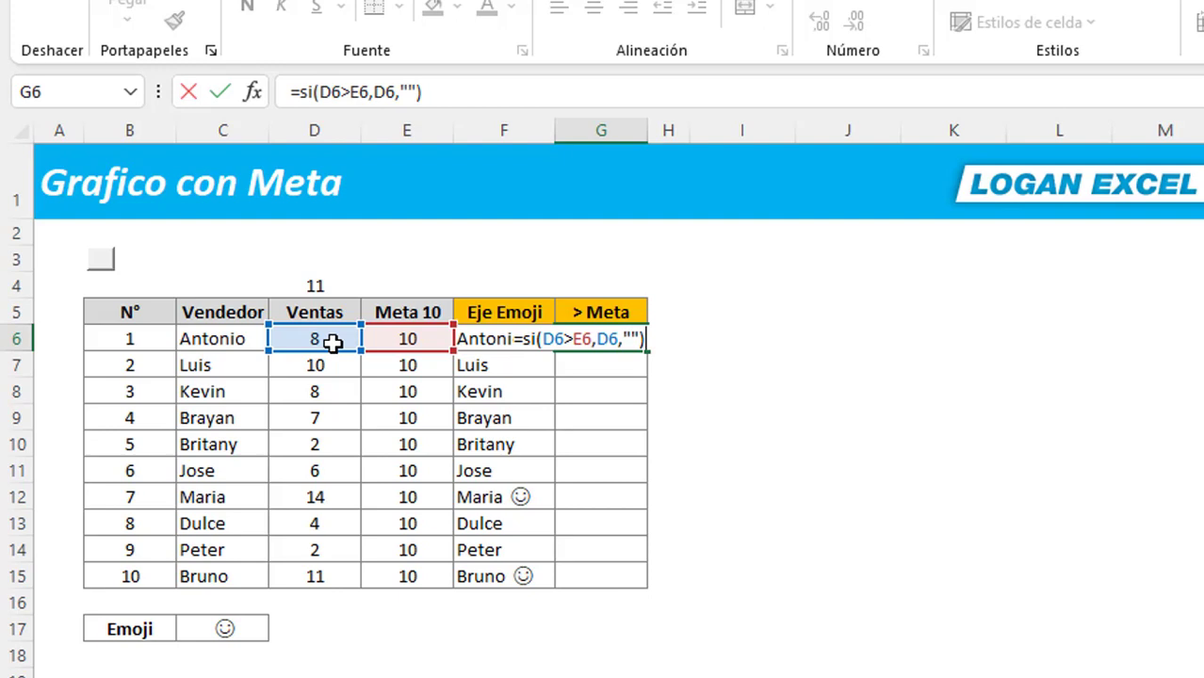
pyautogui.press('Return')
pyautogui.click(572, 342)
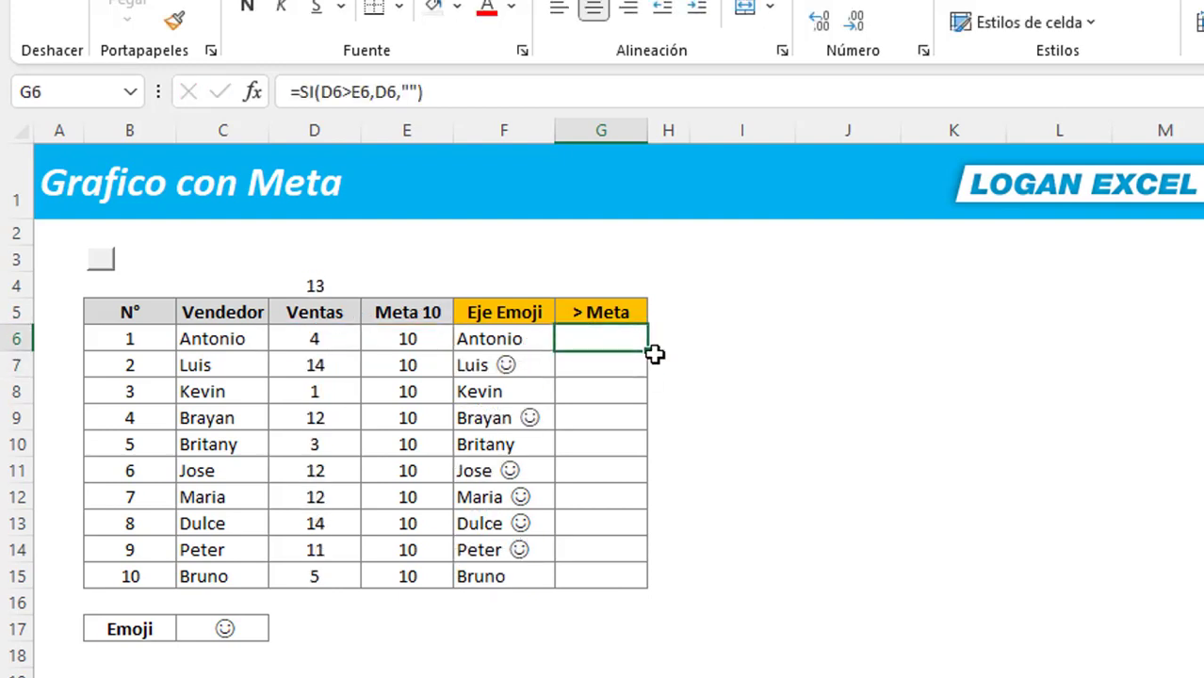
pyautogui.moveTo(651, 351); pyautogui.dragTo(639, 589)
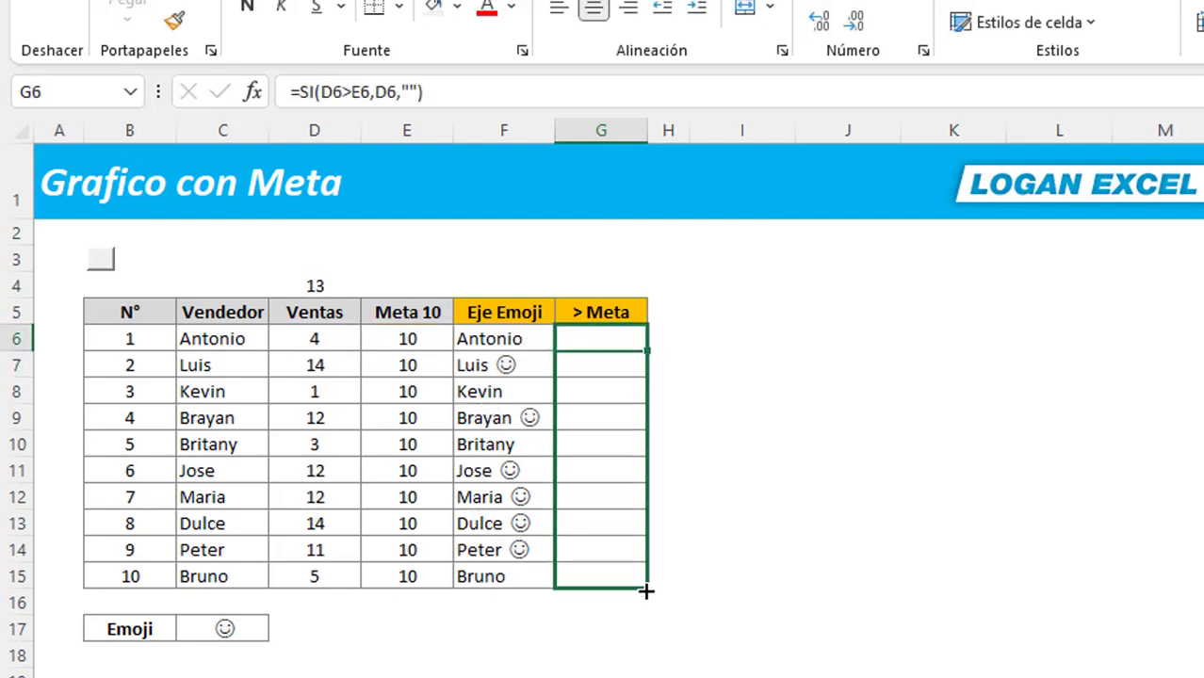
pyautogui.click(607, 344)
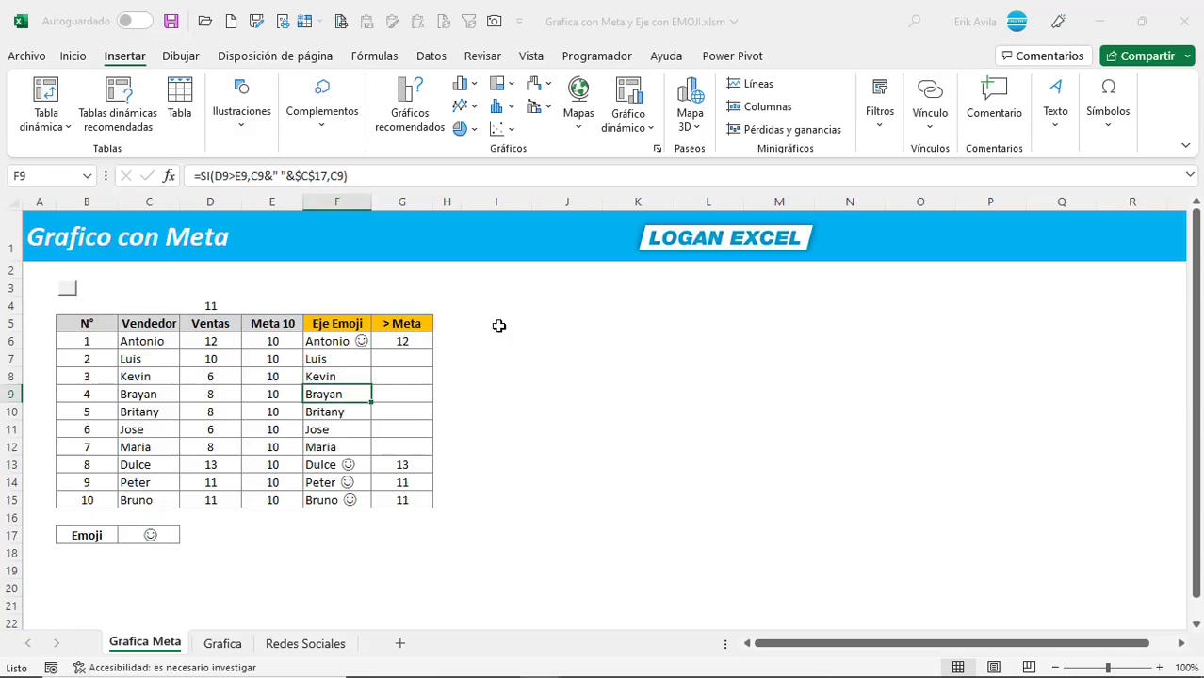
# Insert a Barras agrupadas (clustered bar) chart of Ventas and Meta 10 via Recommended Charts
pyautogui.click(287, 412)
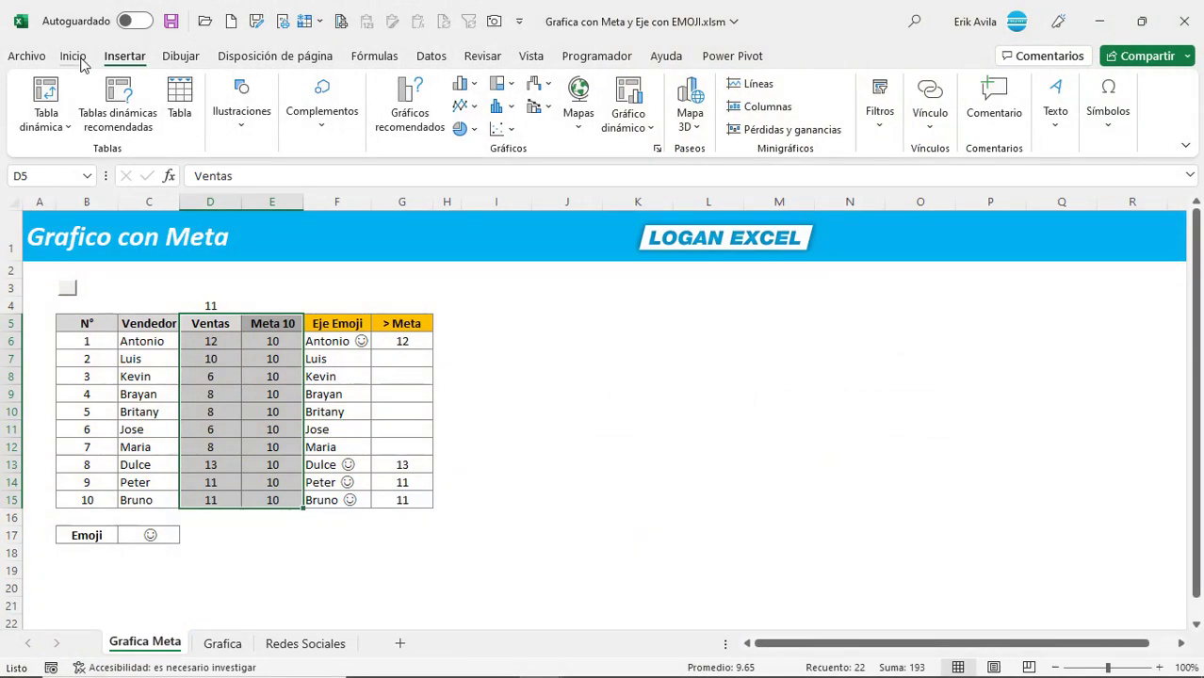
pyautogui.click(81, 59)
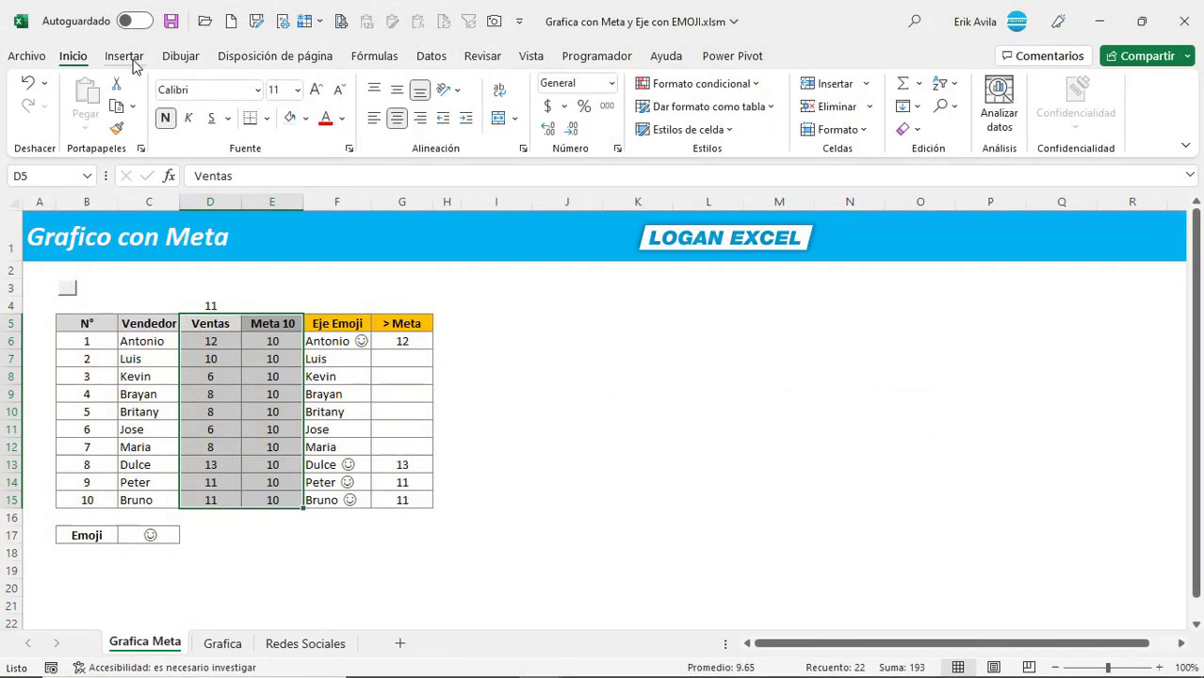
pyautogui.click(124, 57)
pyautogui.click(412, 111)
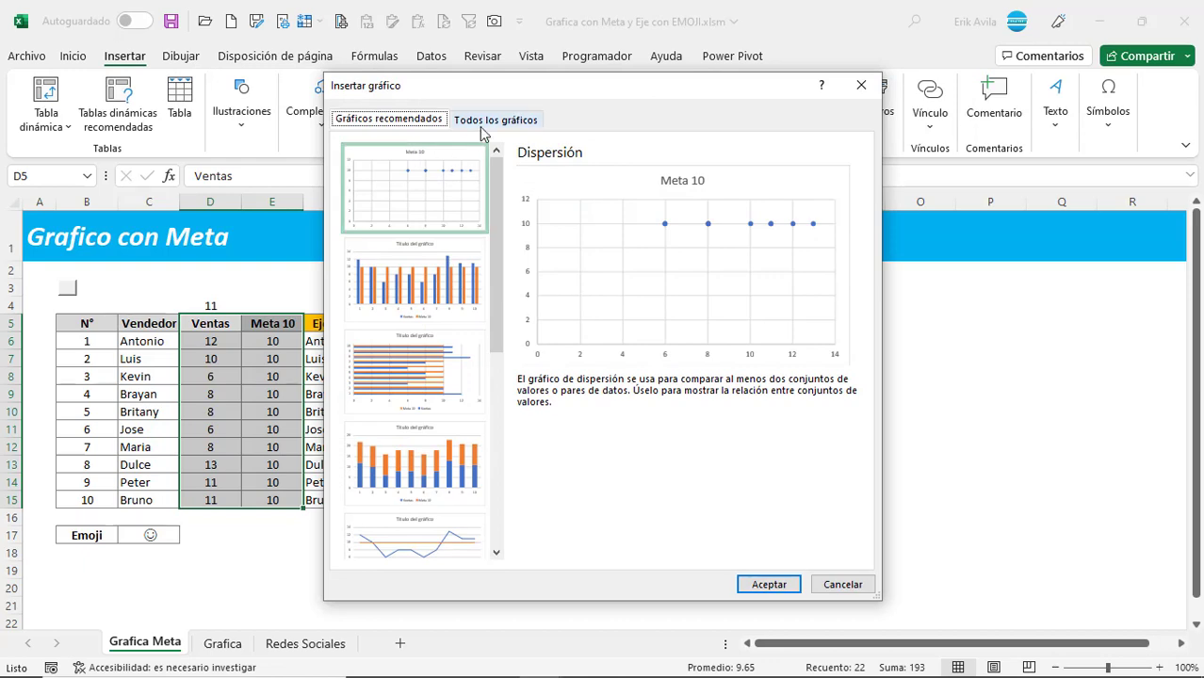
pyautogui.click(483, 122)
pyautogui.click(394, 264)
pyautogui.moveTo(570, 285)
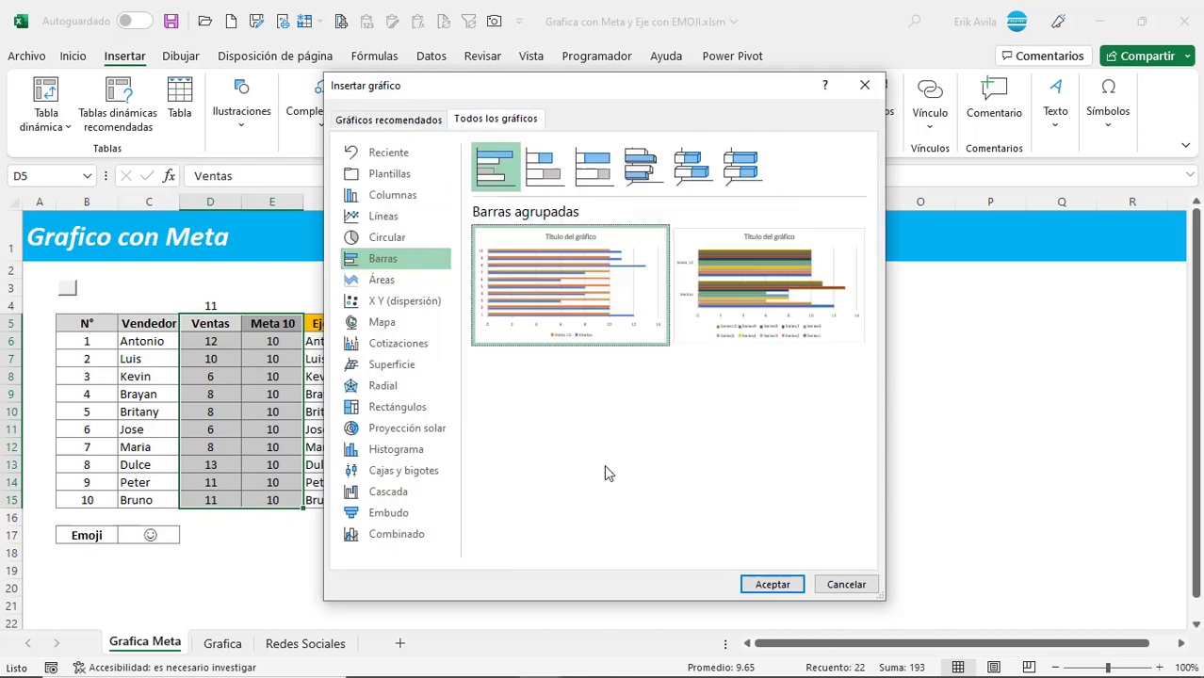
pyautogui.click(771, 585)
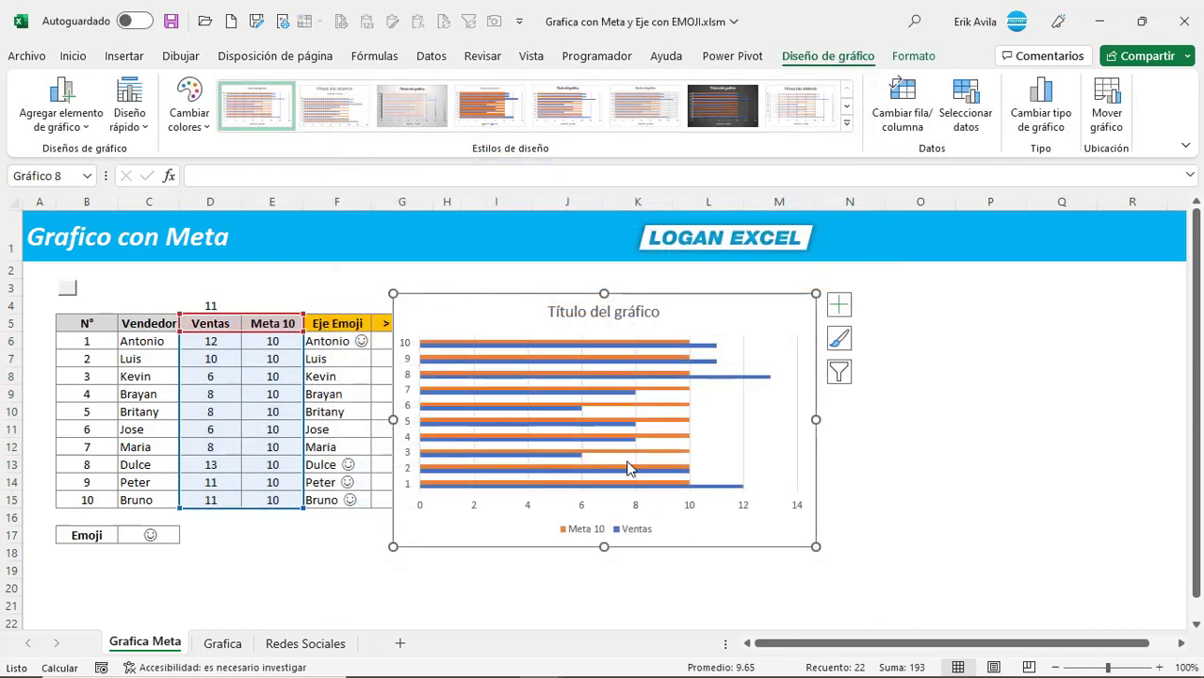
pyautogui.click(462, 302)
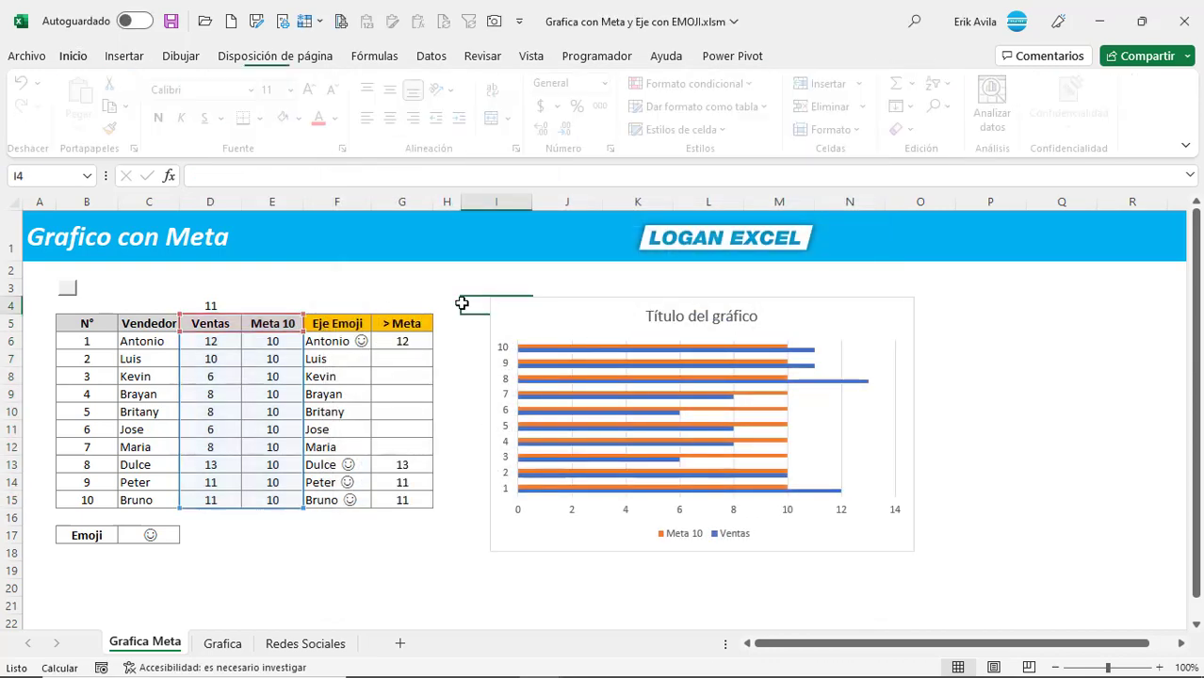
# Enlarge the bar chart and position it beside the vendor table
pyautogui.click(562, 363)
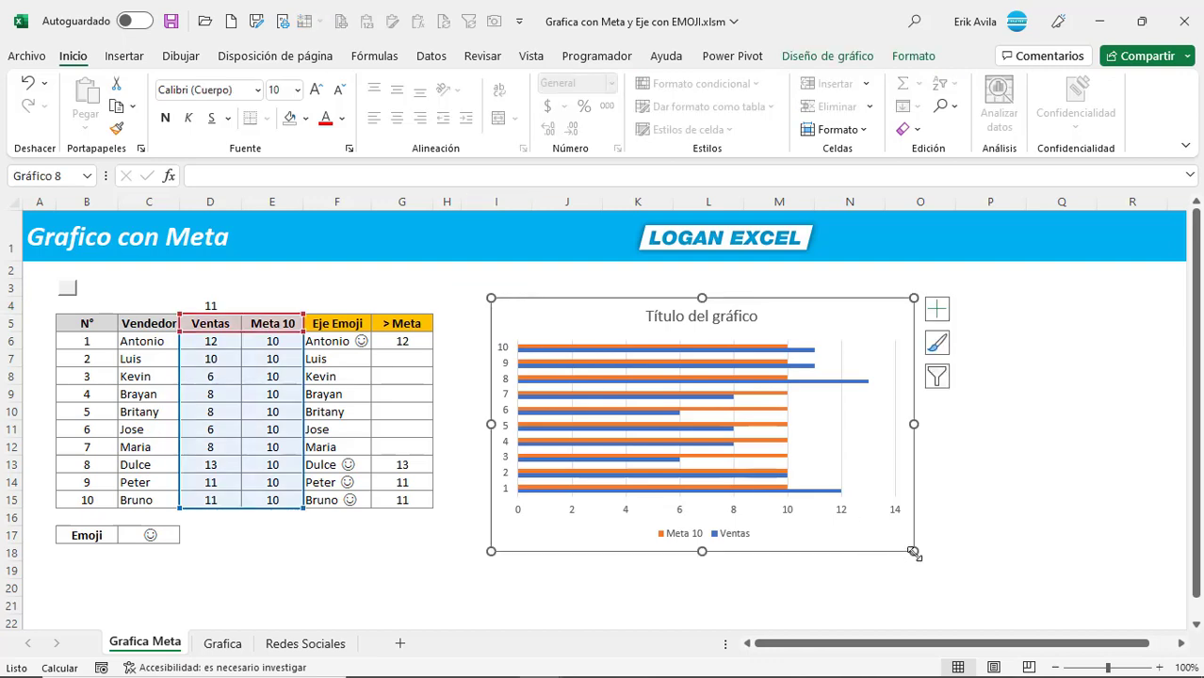
pyautogui.moveTo(913, 553); pyautogui.dragTo(970, 602)
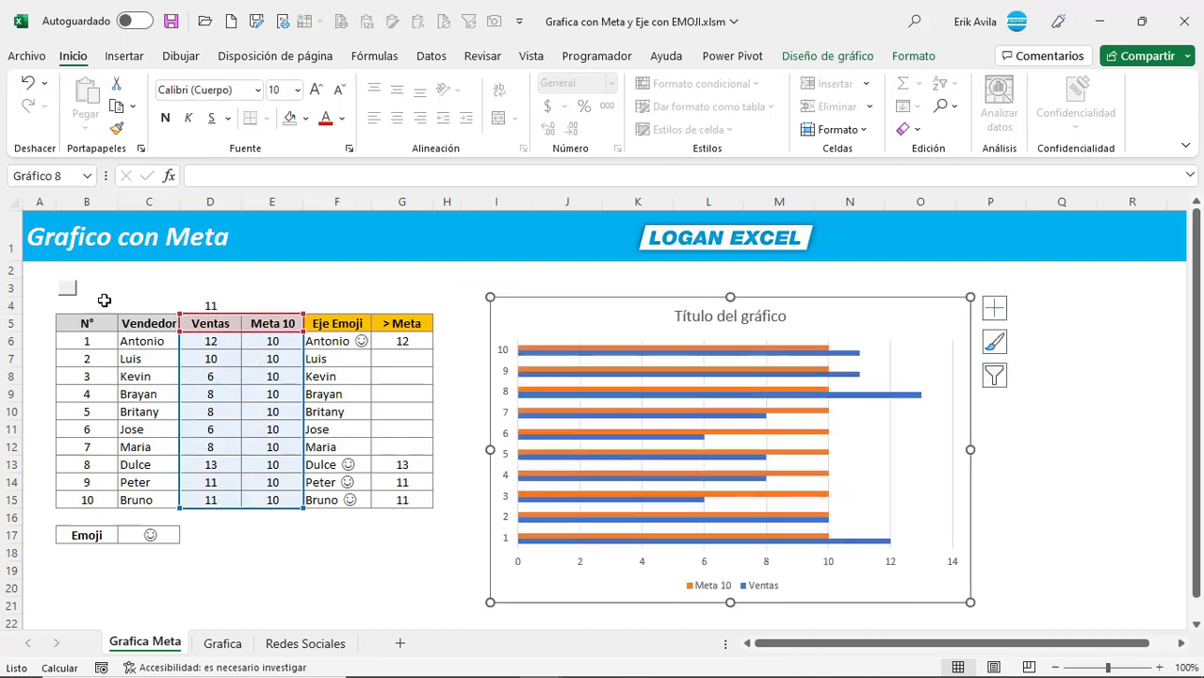
pyautogui.hotkey('ctrl', 'shift', 'F1')
pyautogui.moveTo(704, 409); pyautogui.dragTo(708, 495)
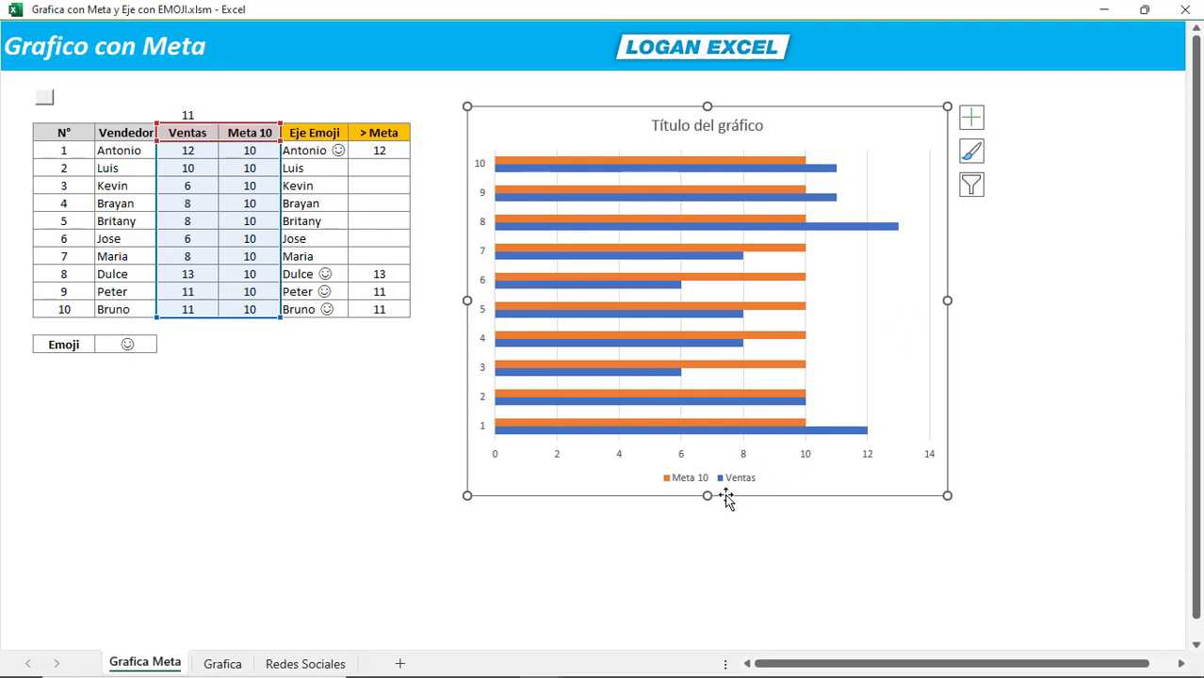
pyautogui.moveTo(467, 301); pyautogui.dragTo(432, 309)
# Retitle the chart 'Meta Vendedores'
pyautogui.click(648, 141)
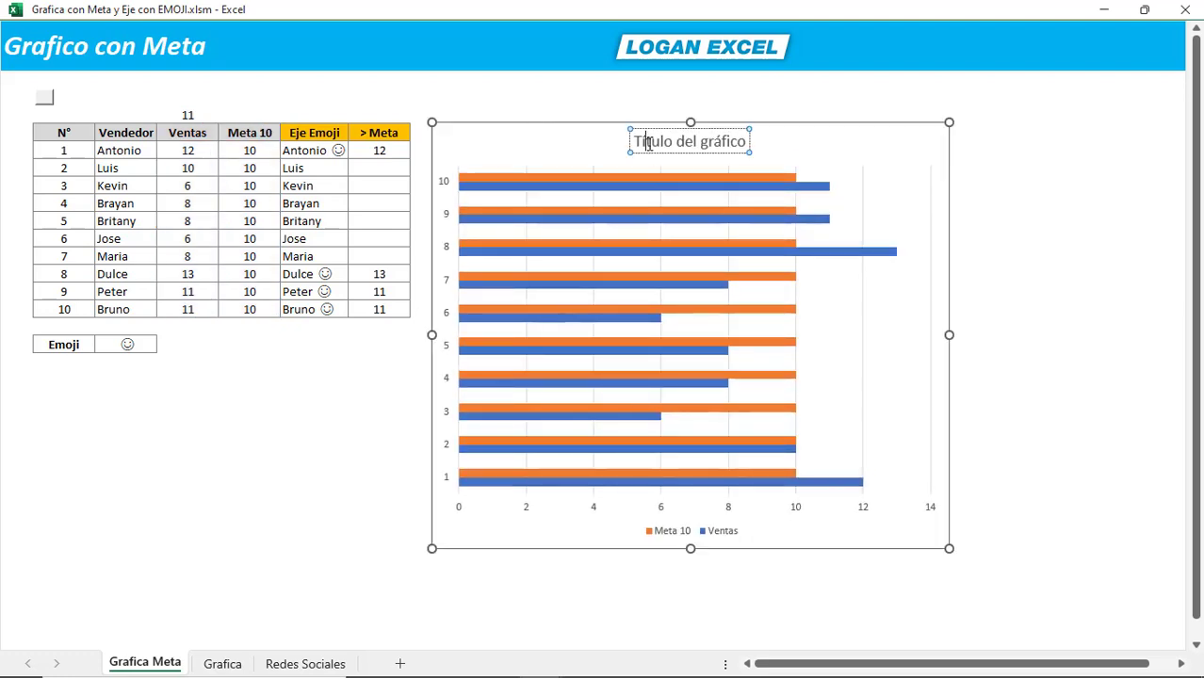
pyautogui.tripleClick(649, 143)
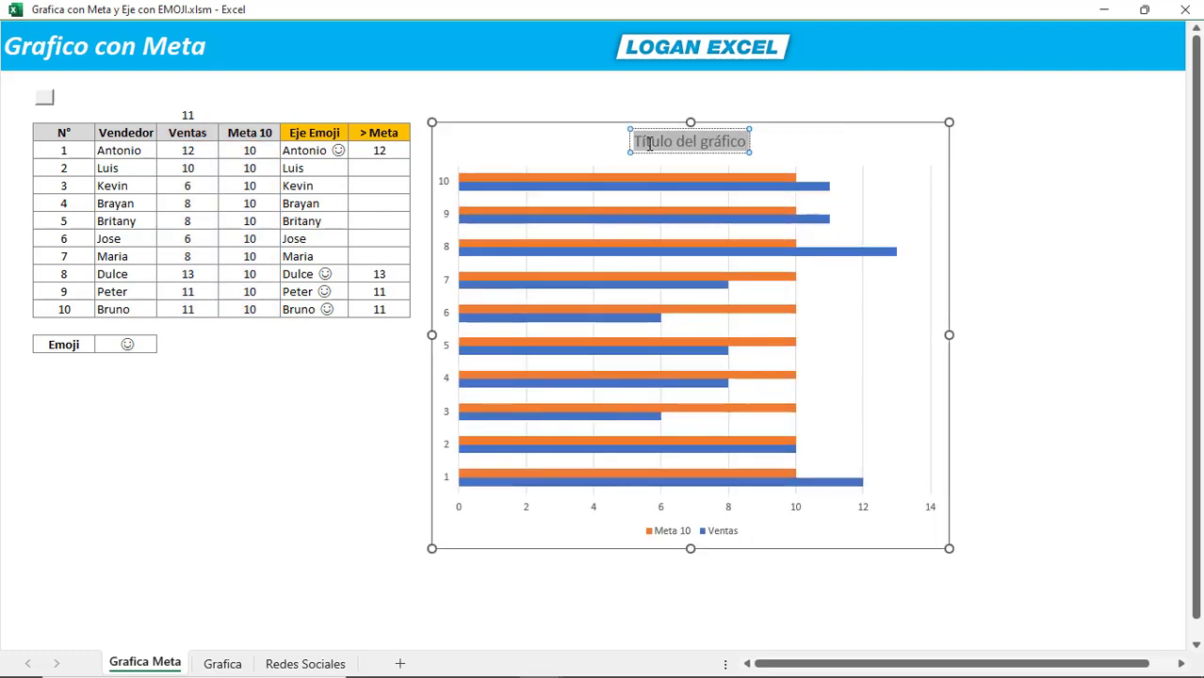
pyautogui.write('Meta V')
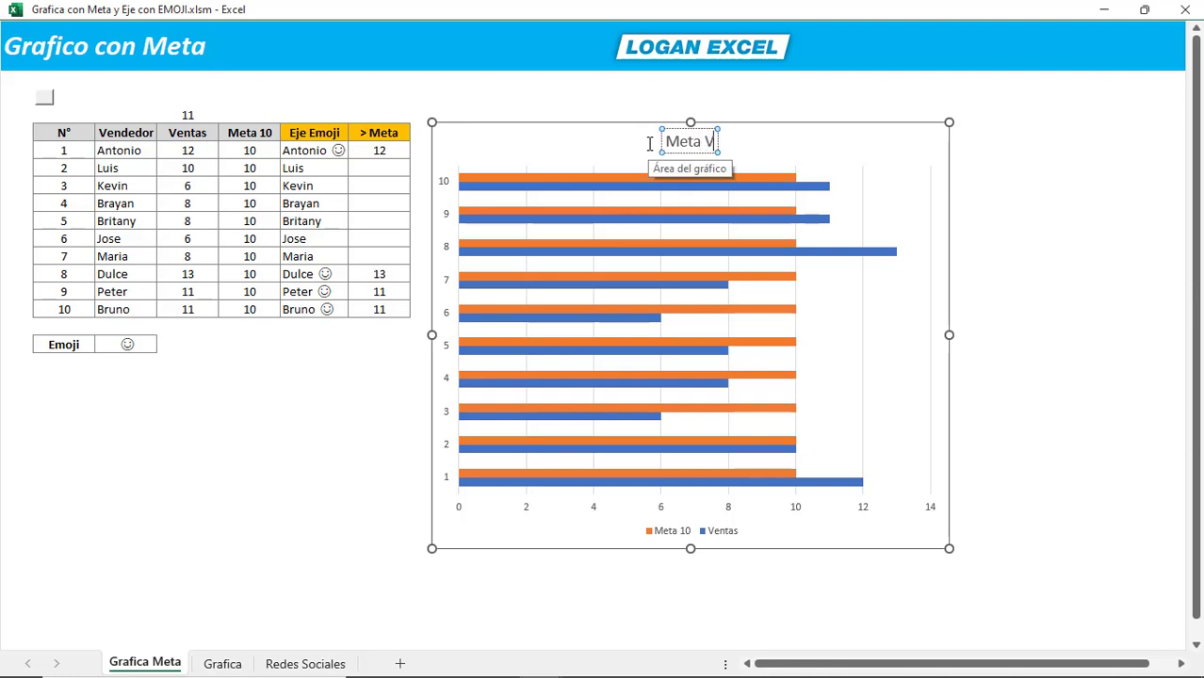
pyautogui.write('endedores')
pyautogui.press('Escape')
pyautogui.press('Escape')
pyautogui.click(525, 152)
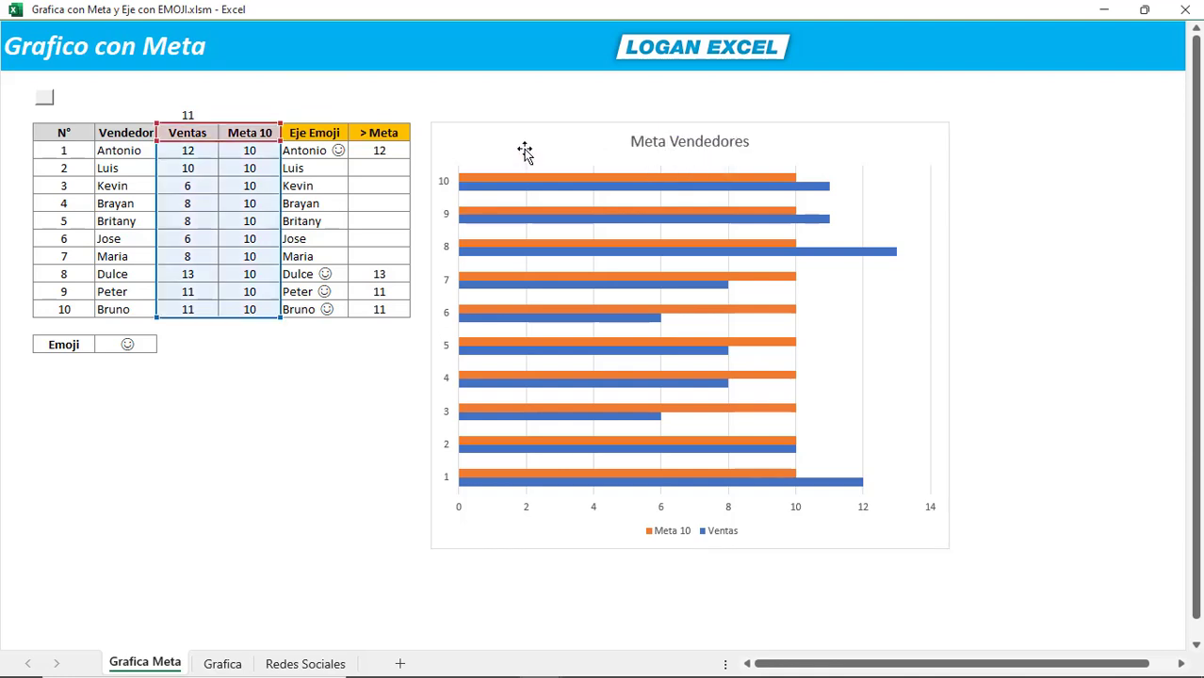
pyautogui.rightClick(524, 149)
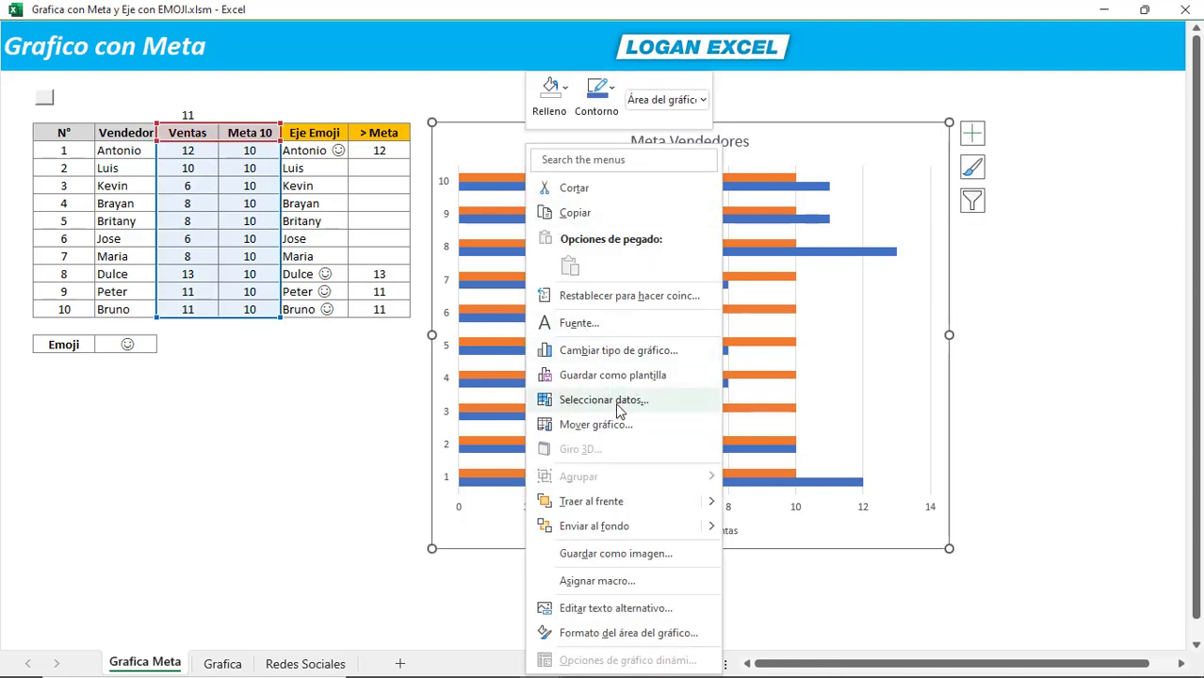
# Set the chart's category axis labels to the Eje Emoji range F6:F15
pyautogui.click(608, 401)
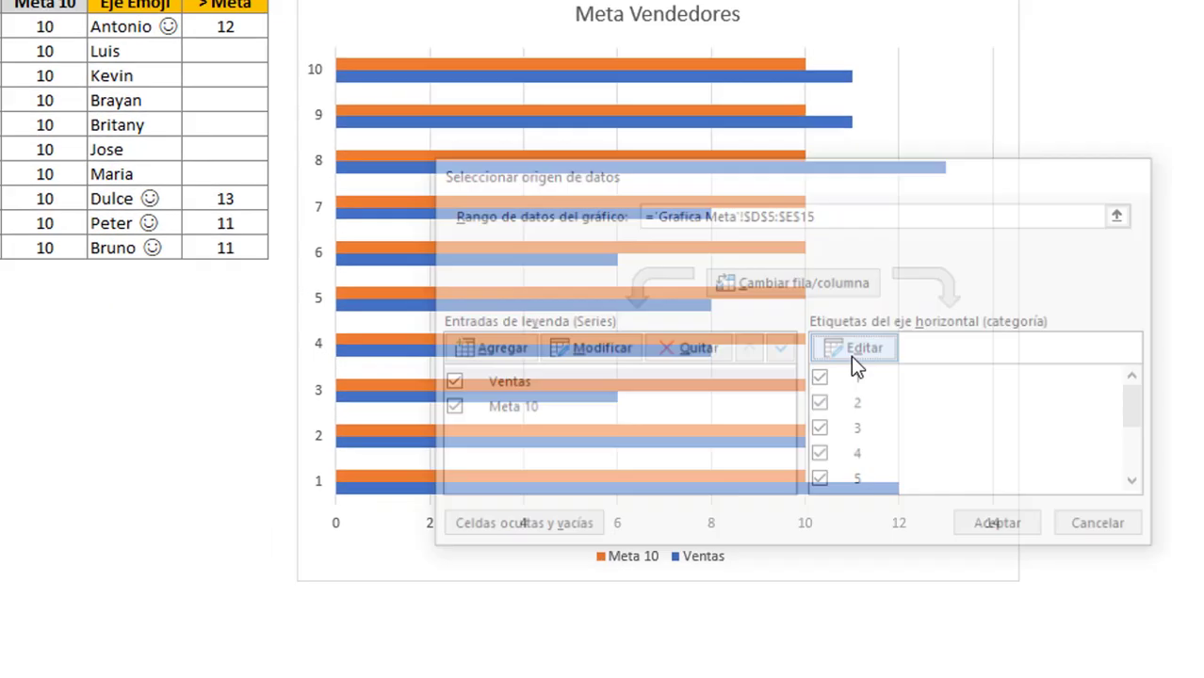
pyautogui.click(677, 273)
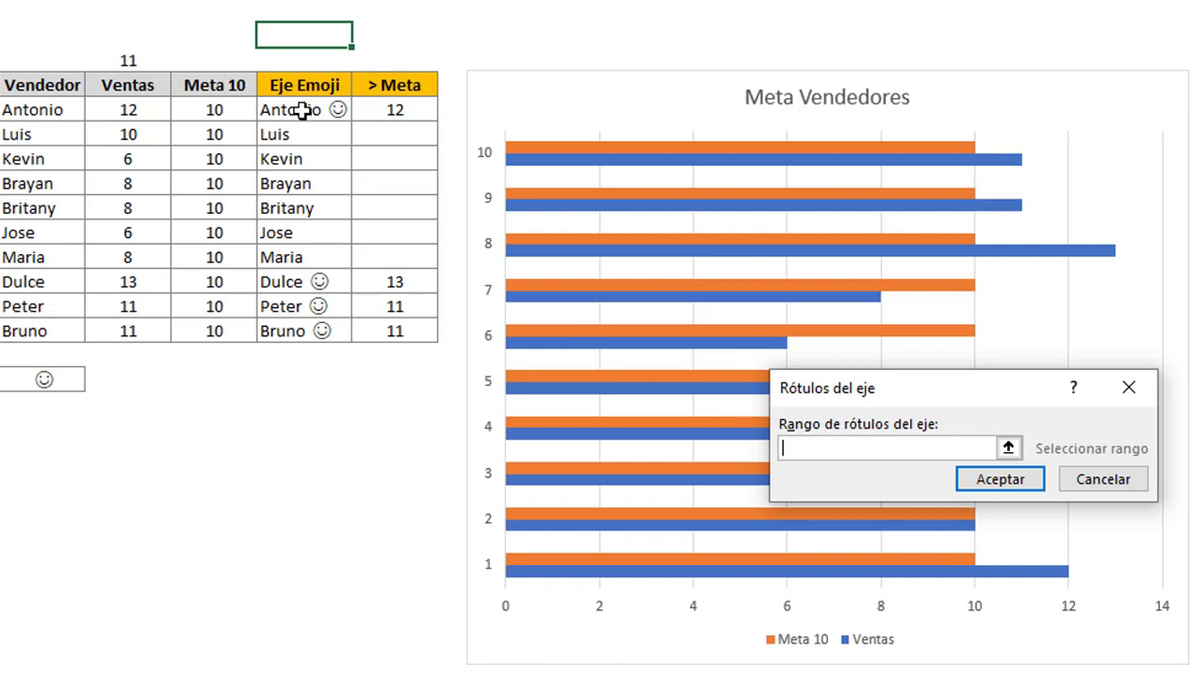
pyautogui.click(300, 110)
pyautogui.moveTo(299, 110); pyautogui.dragTo(305, 323)
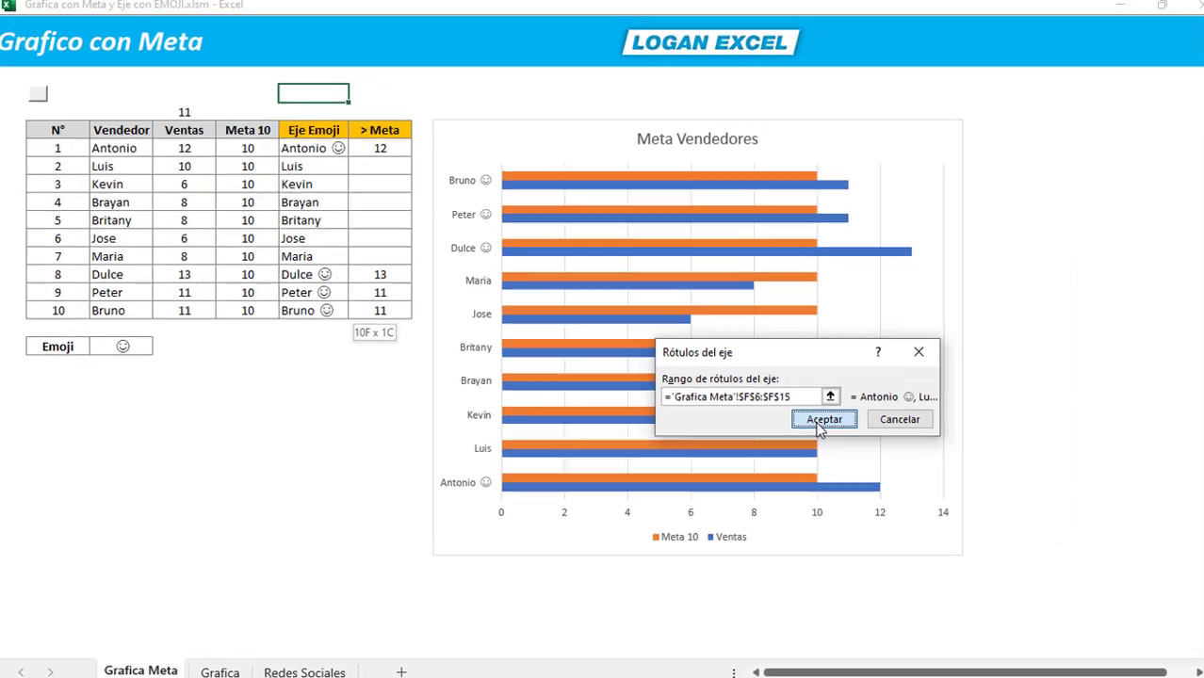
pyautogui.click(990, 486)
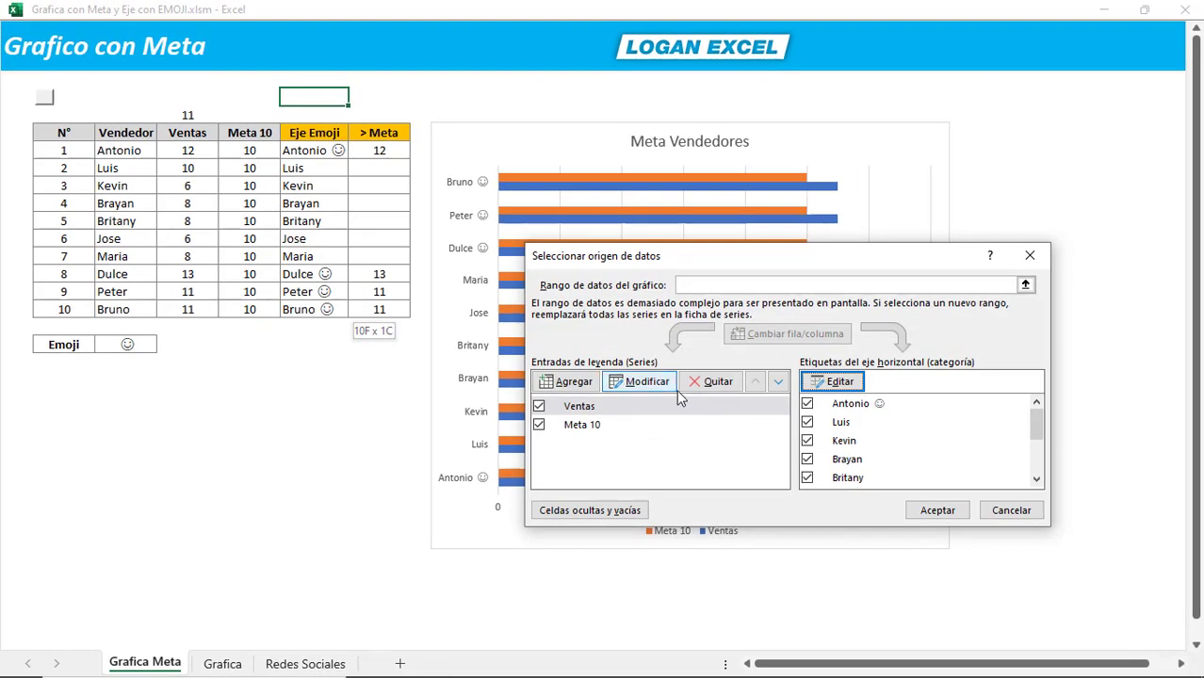
pyautogui.click(937, 511)
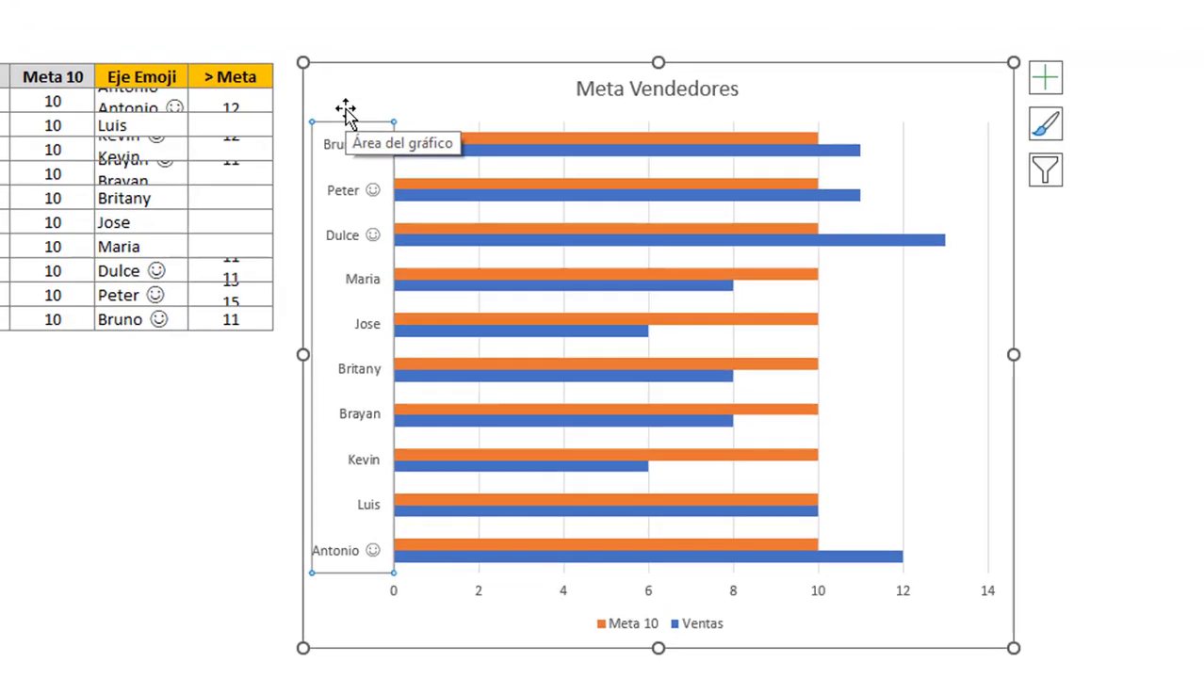
# Recalculate repeatedly to check that above-goal vendors show smileys on the axis
pyautogui.press('F9')
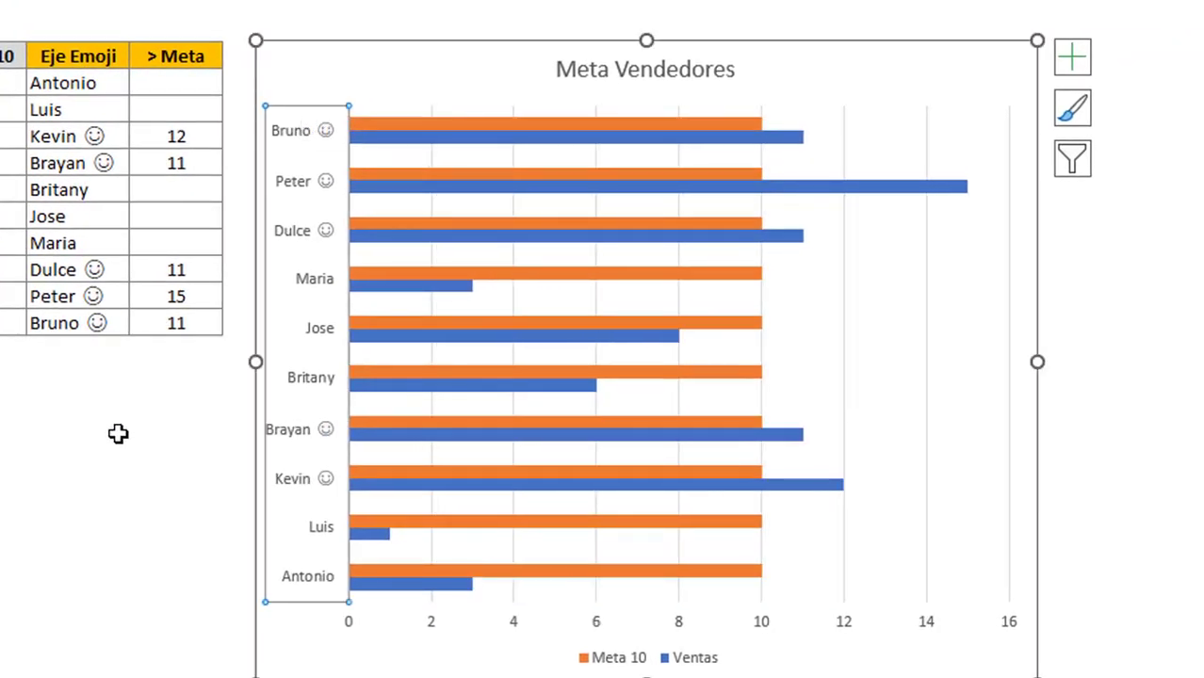
pyautogui.press('F9')
pyautogui.press('F9')
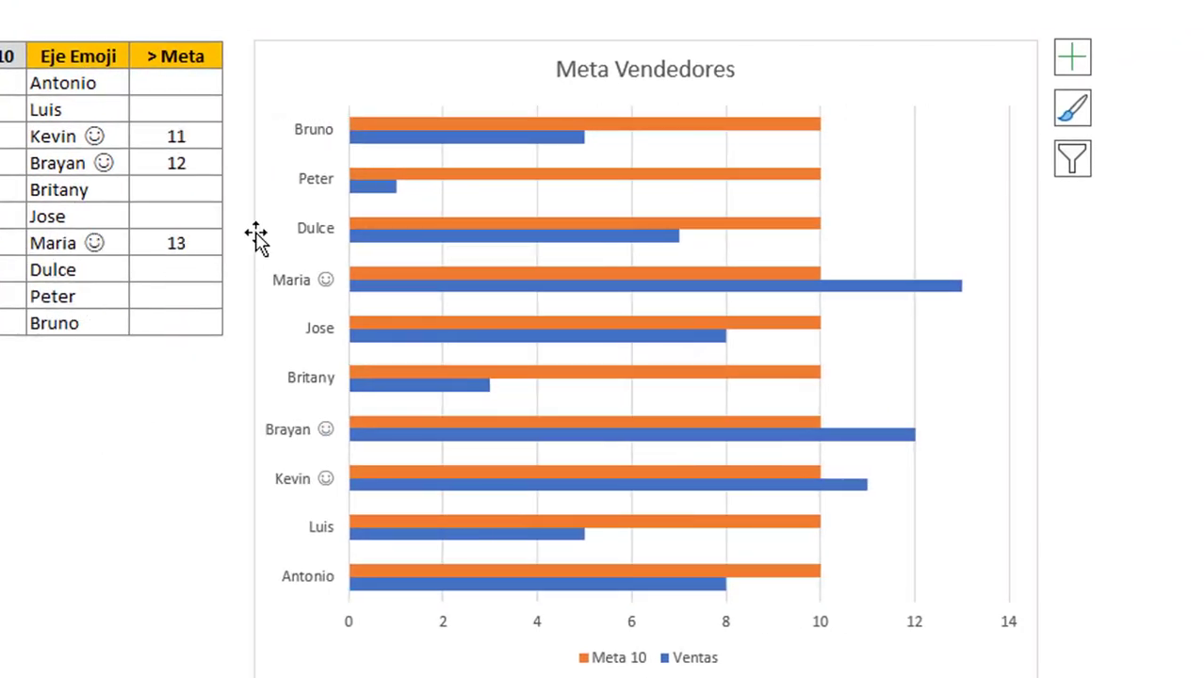
pyautogui.press('F9')
pyautogui.press('F9')
pyautogui.press('F9')
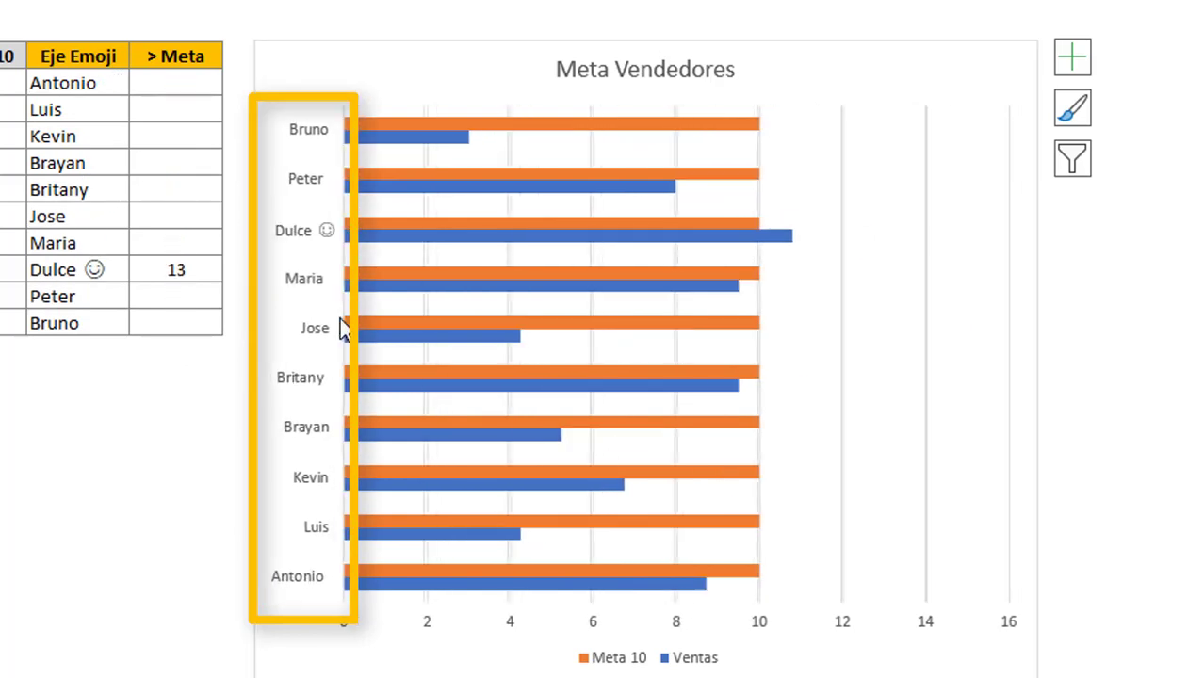
pyautogui.press('F9')
pyautogui.click(335, 256)
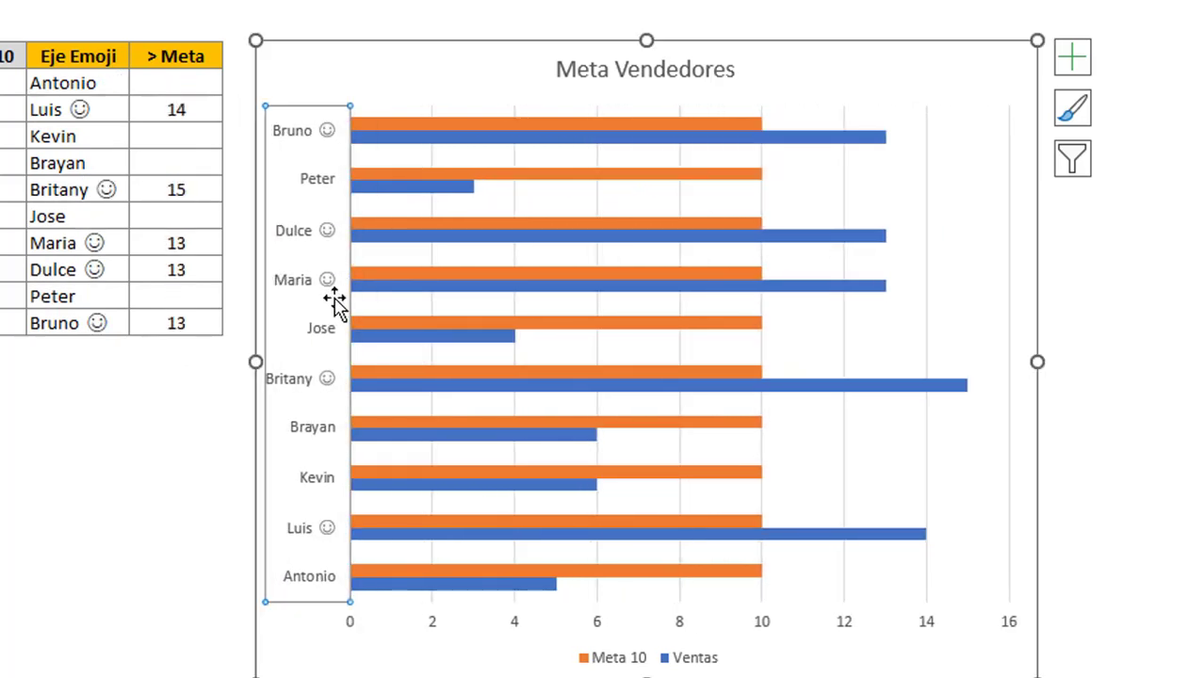
pyautogui.press('F9')
pyautogui.press('F9')
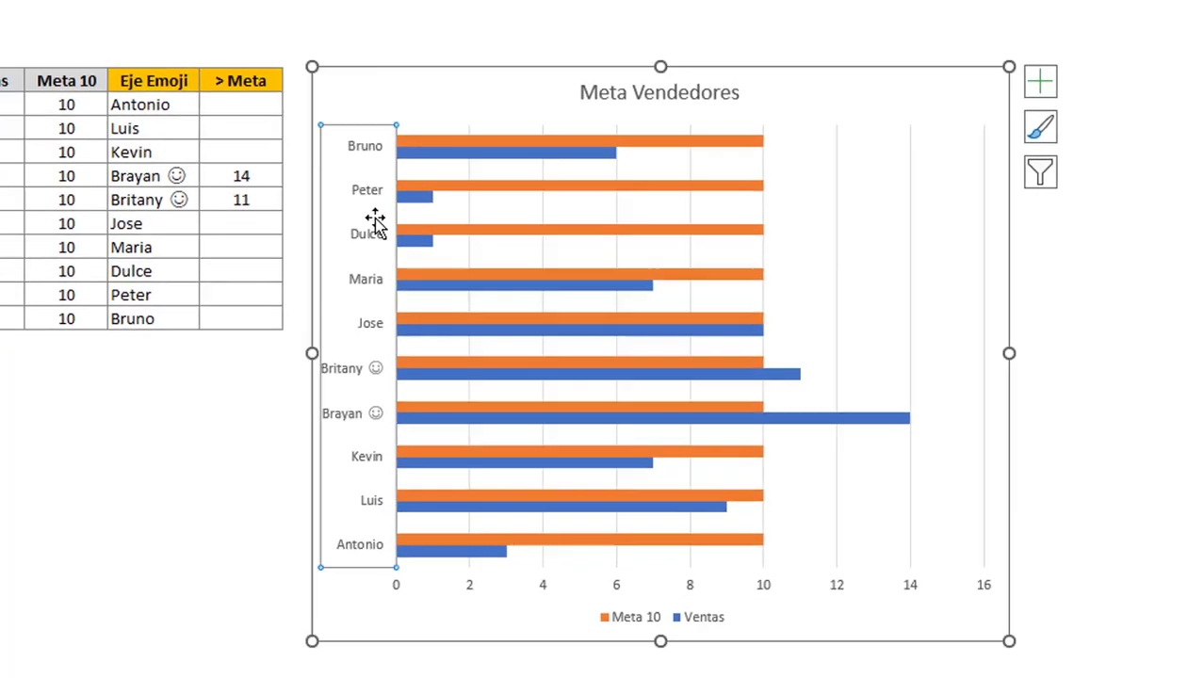
pyautogui.press('F9')
pyautogui.press('F9')
pyautogui.press('Escape')
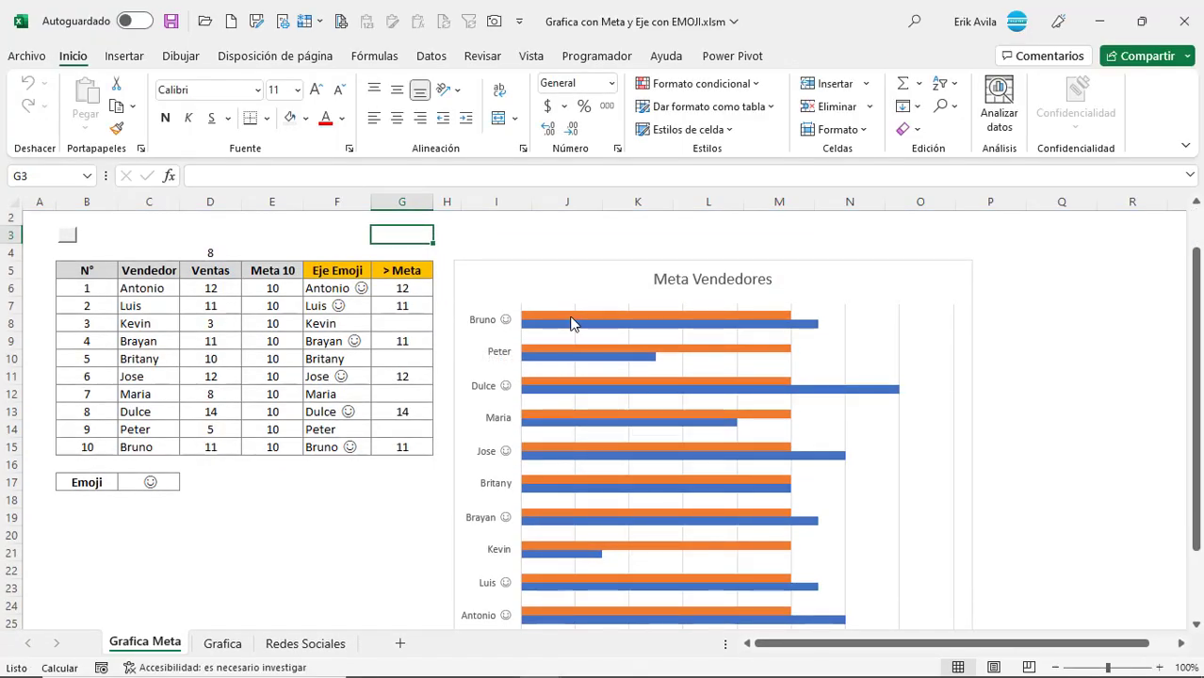
# Remove the fill from the Meta 10 bars
pyautogui.click(570, 318)
pyautogui.scroll(-1, 569, 358)
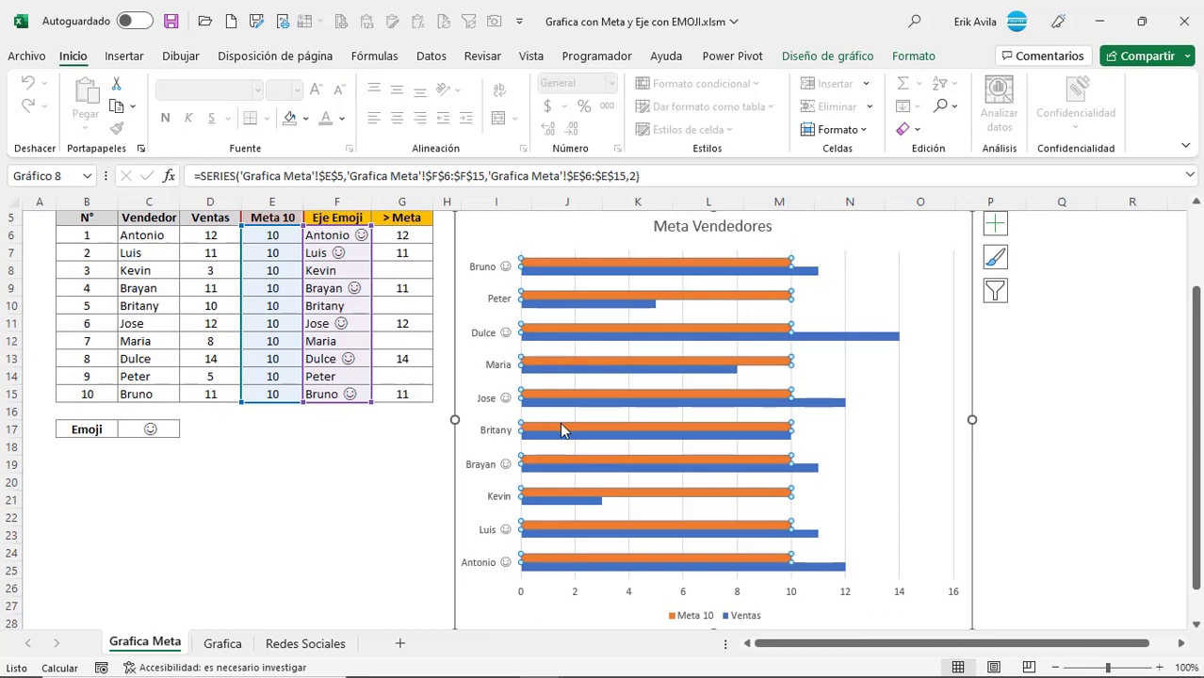
pyautogui.scroll(1, 559, 422)
pyautogui.scroll(1, 485, 349)
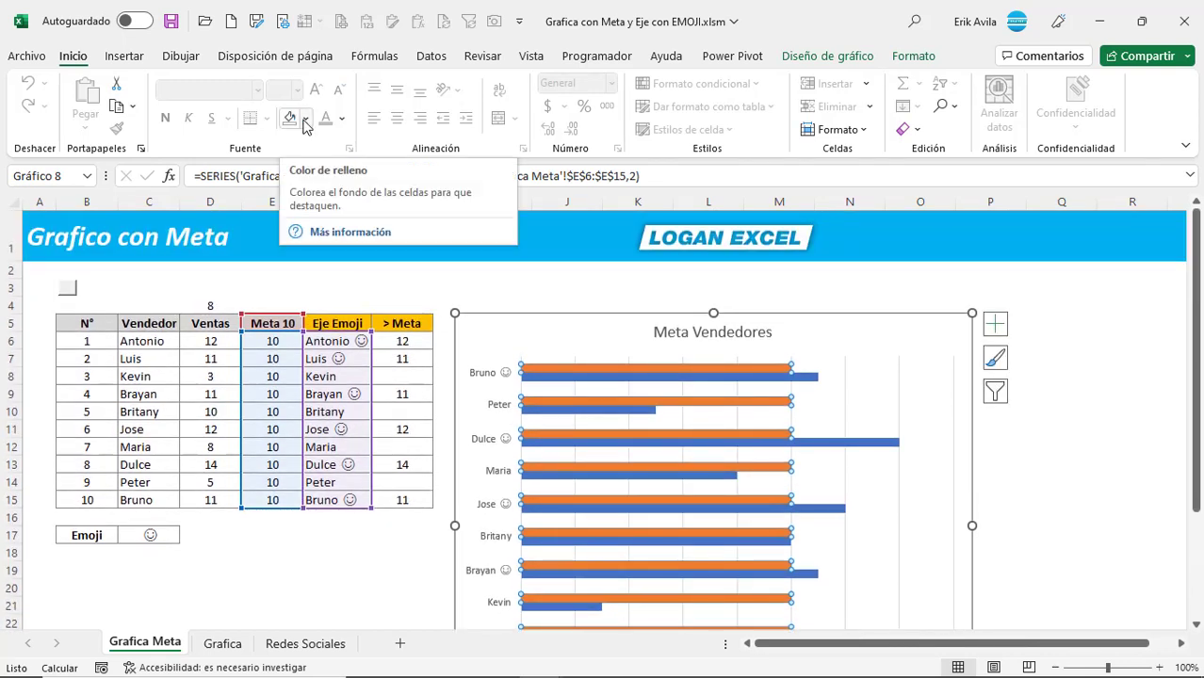
pyautogui.click(305, 119)
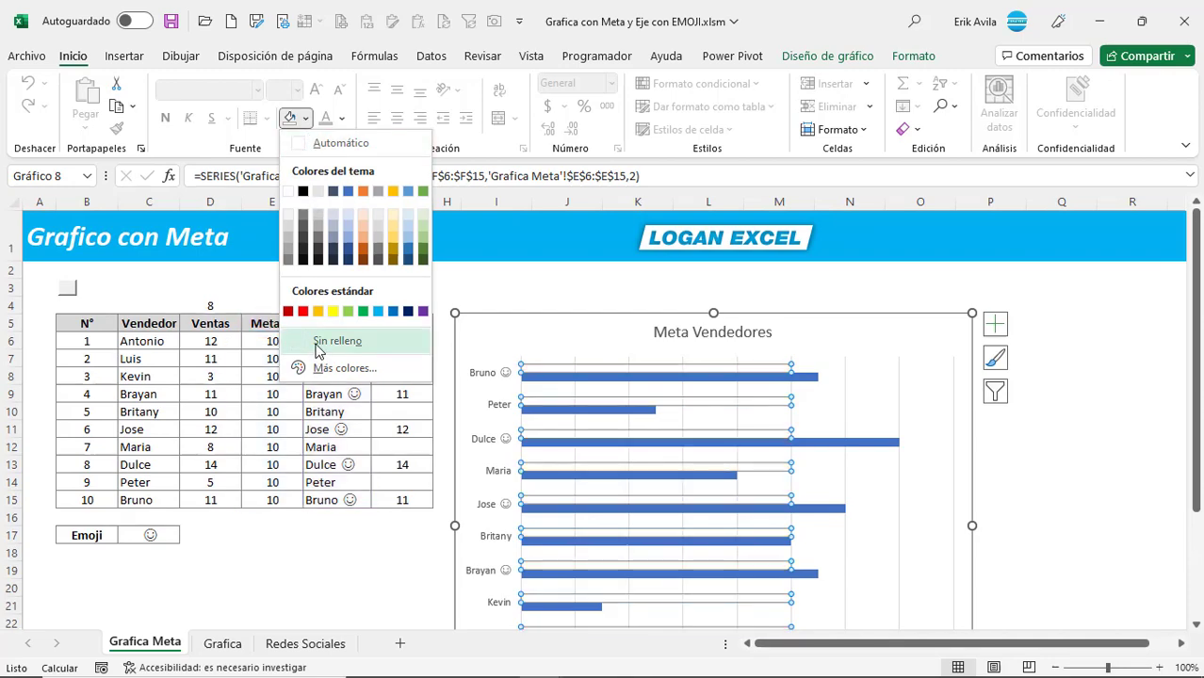
pyautogui.click(317, 345)
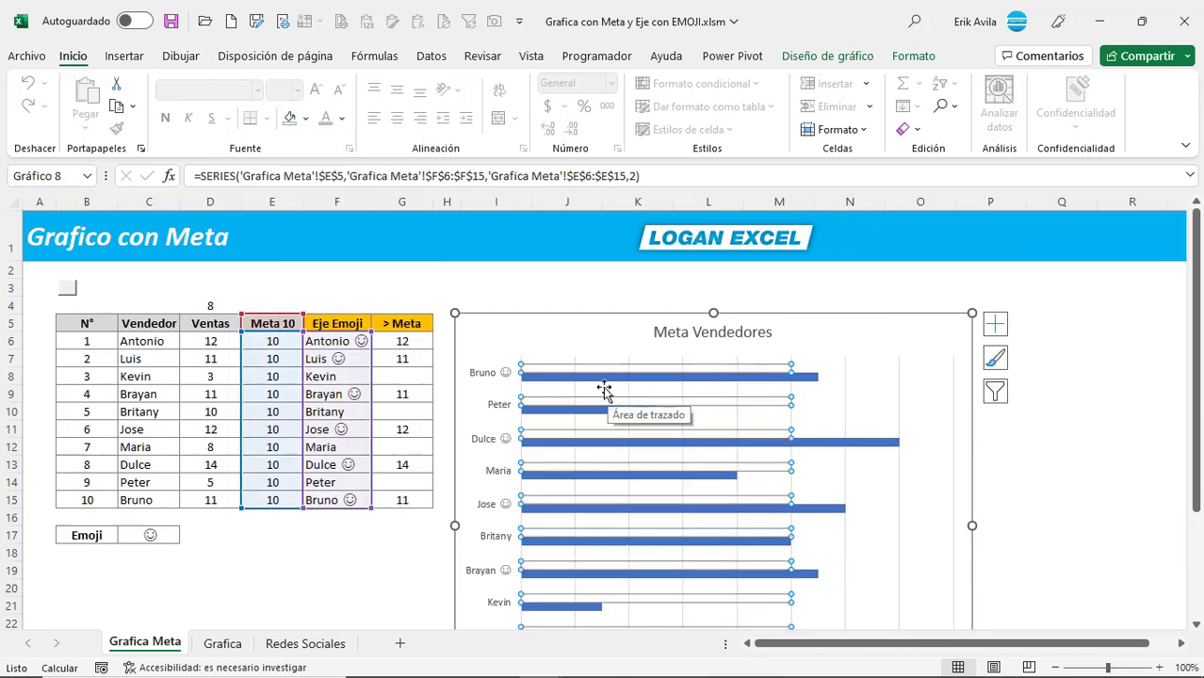
# Add a Lineal trendline to the Meta 10 series as the goal line at 10
pyautogui.scroll(-1, 603, 390)
pyautogui.rightClick(594, 312)
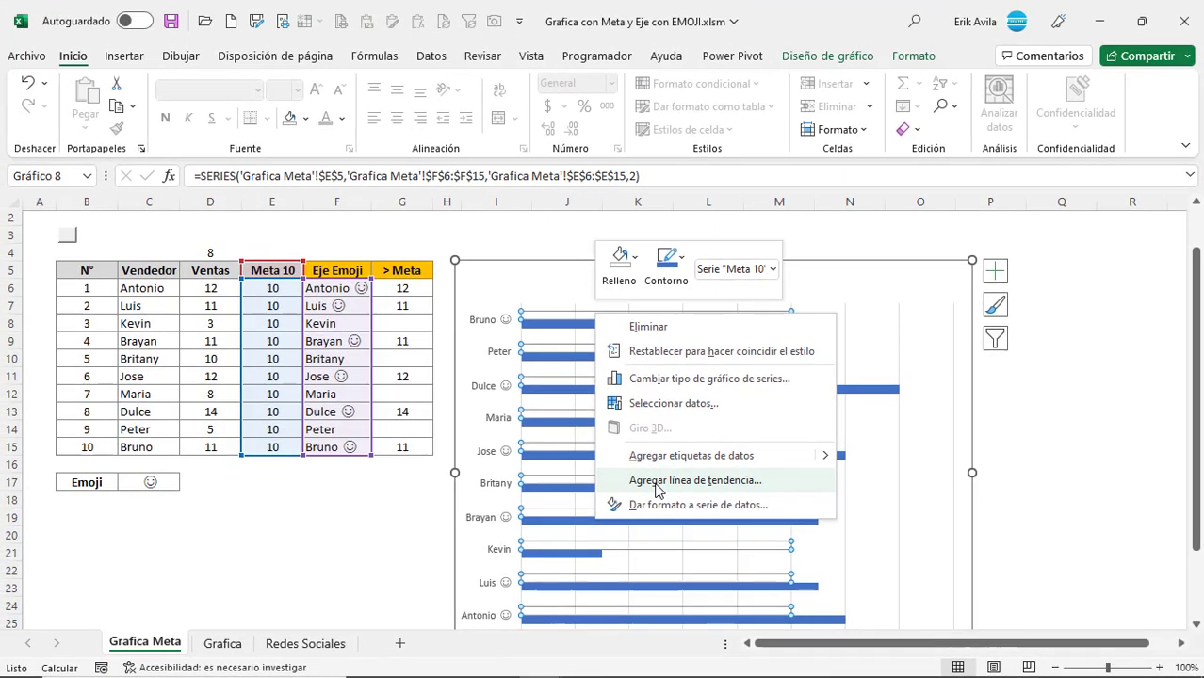
pyautogui.click(657, 488)
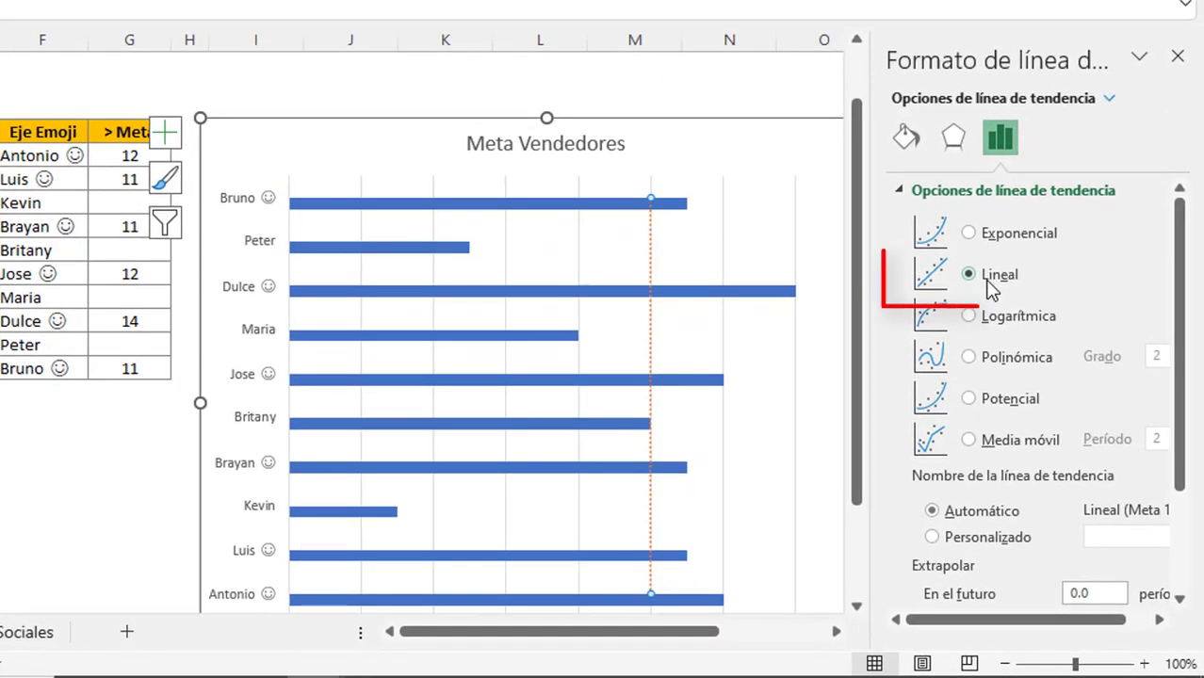
pyautogui.scroll(-1, 663, 385)
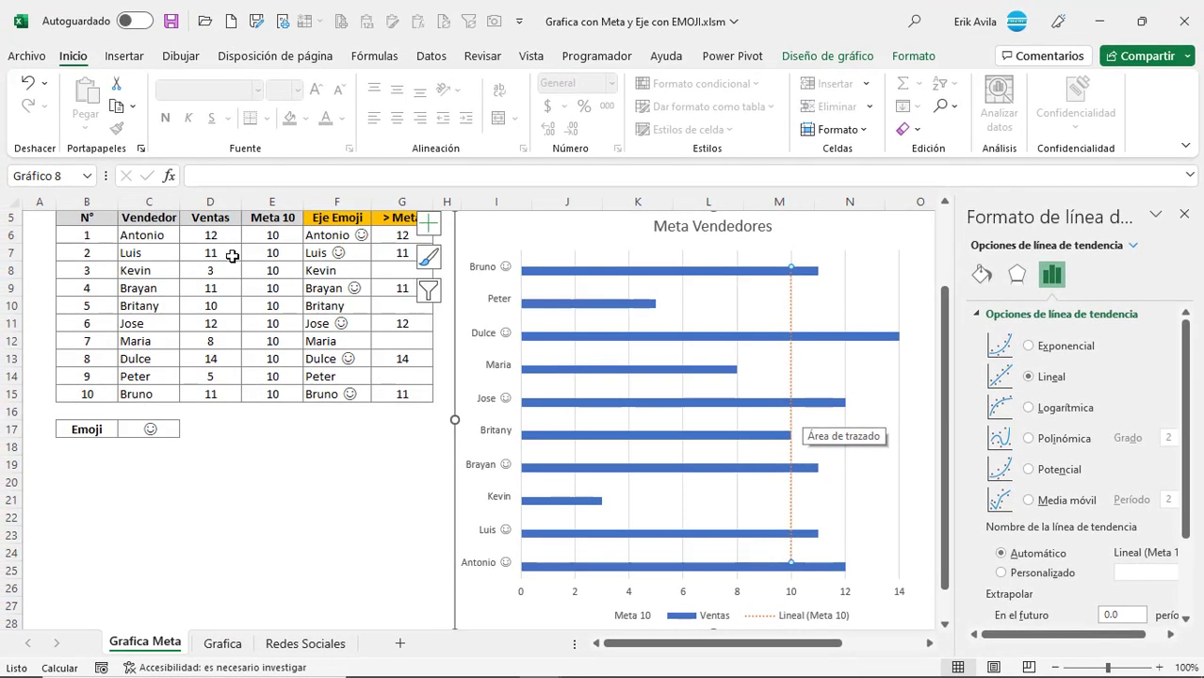
# Enter 9 as the first Meta 10 goal and copy it down the goal column
pyautogui.click(271, 235)
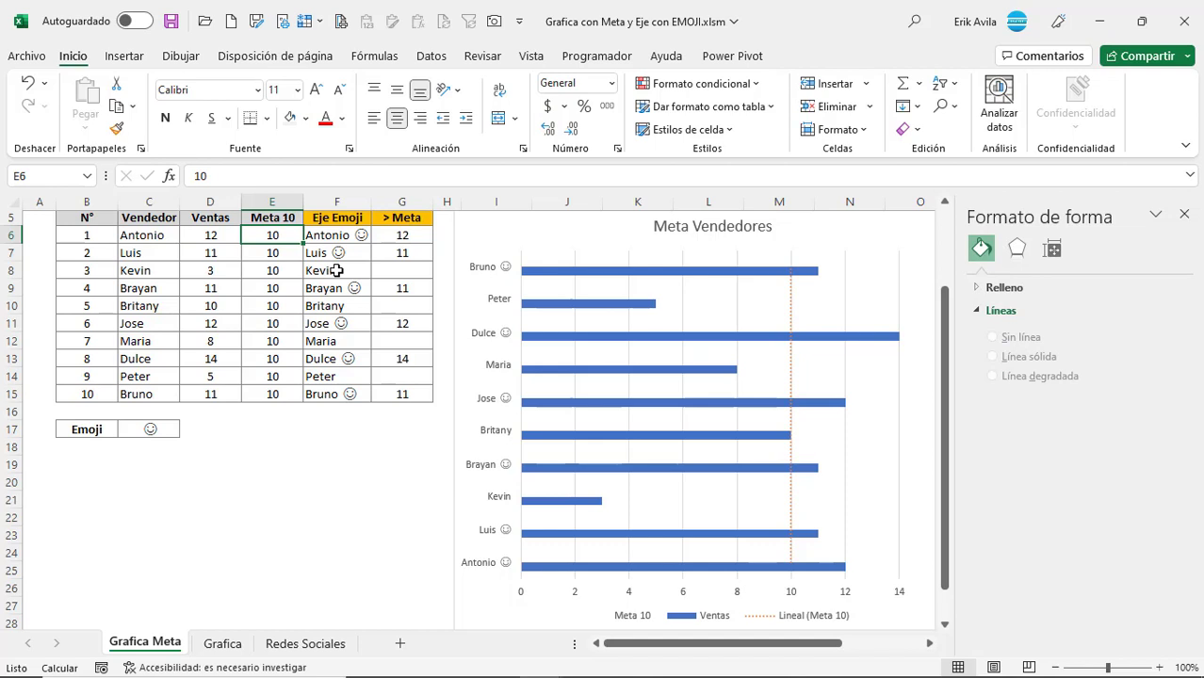
pyautogui.write('9')
pyautogui.press('Return')
pyautogui.press('Up')
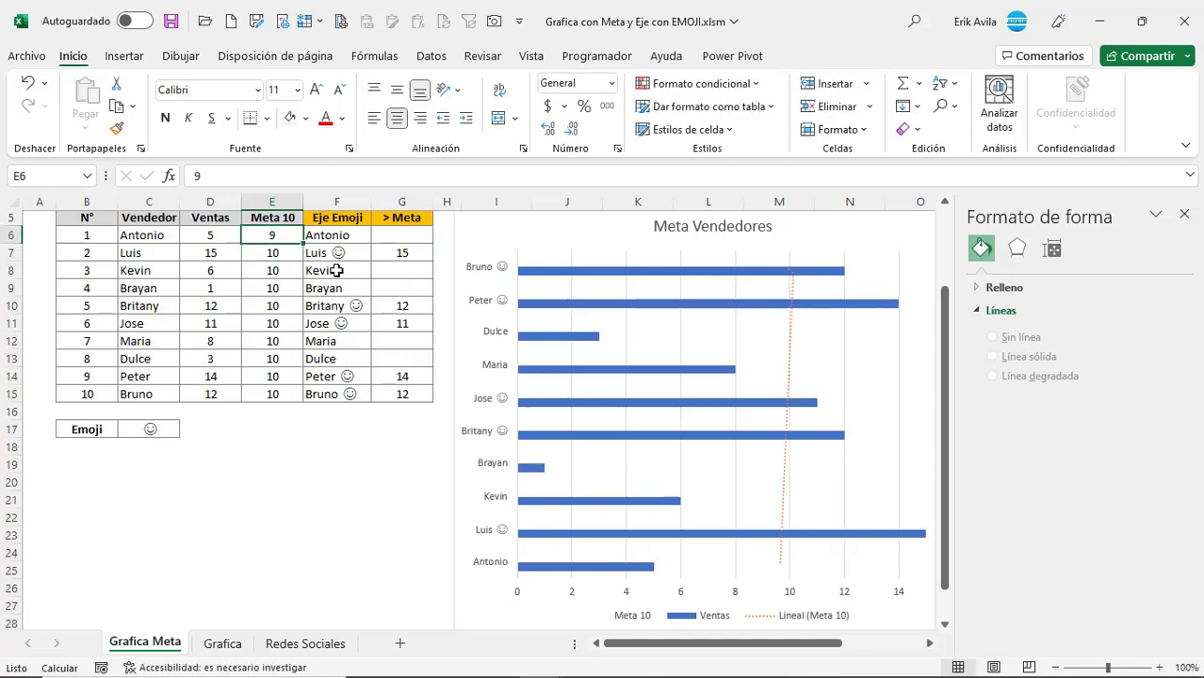
pyautogui.hotkey('ctrl', 'c')
pyautogui.hotkey('ctrl', 'shift', 'Down')
pyautogui.hotkey('ctrl', 'v')
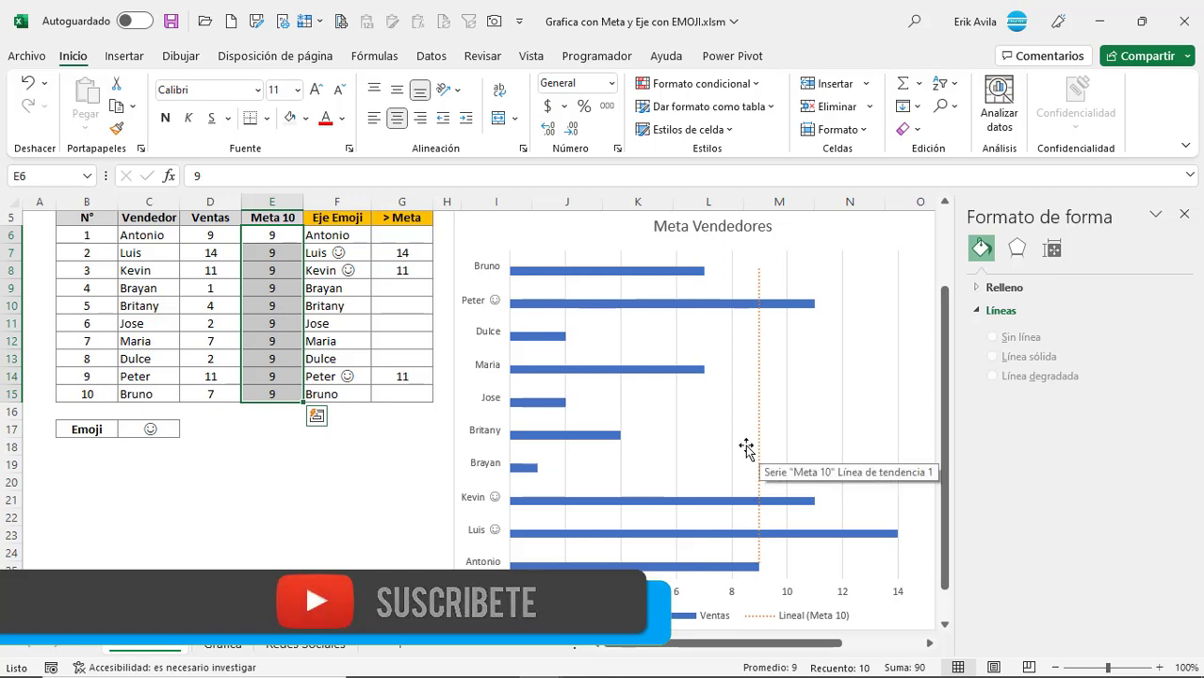
# Change the goal to 5 and fill it into every Meta 10 cell
pyautogui.click(278, 242)
pyautogui.write('5')
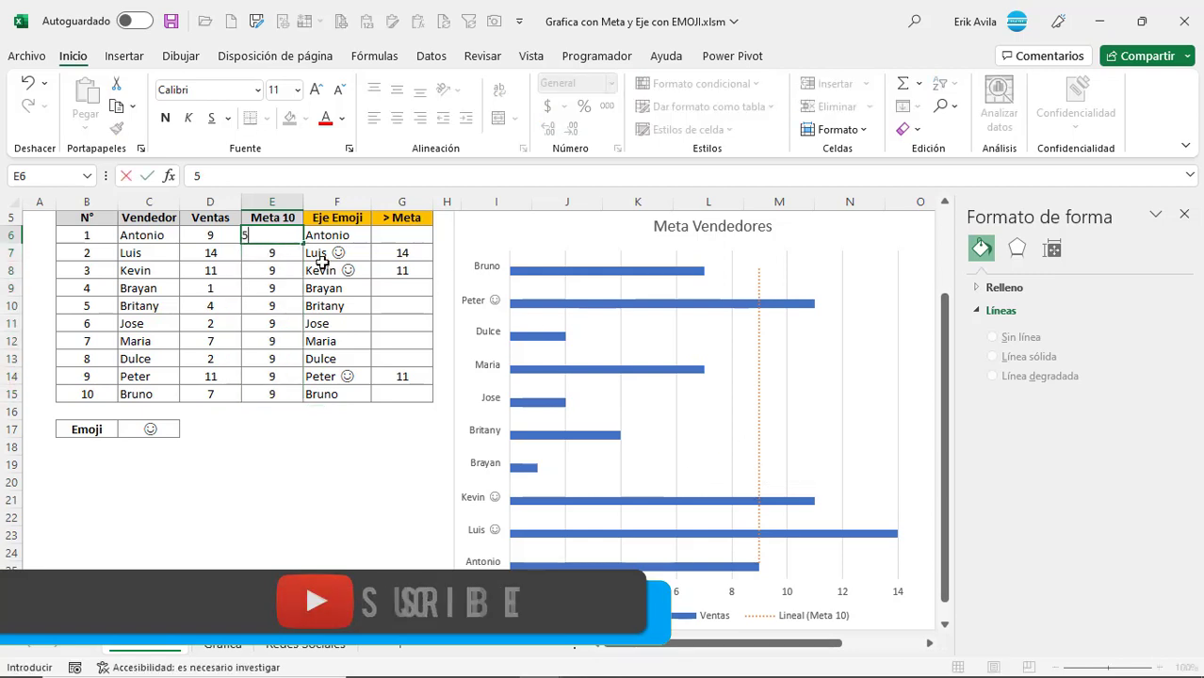
pyautogui.hotkey('ctrl', 'Return')
pyautogui.hotkey('ctrl', 'c')
pyautogui.hotkey('ctrl', 'shift', 'Down')
pyautogui.press('Return')
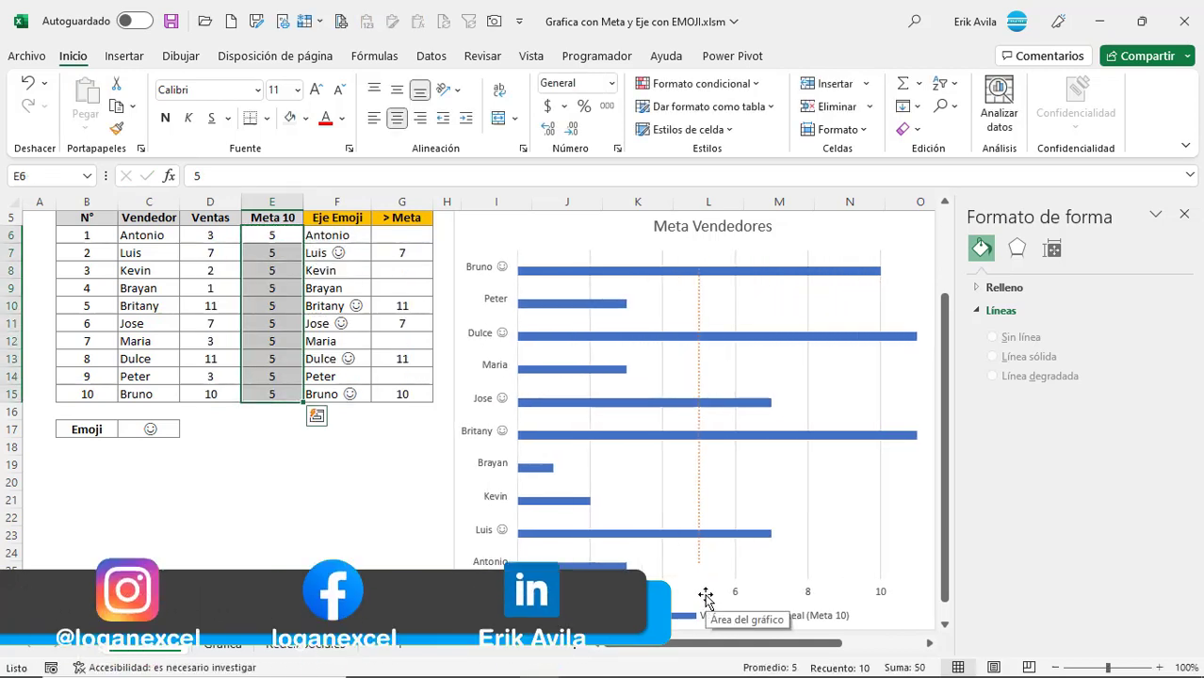
# Restore the goal to 10 and paste it over all Meta 10 cells
pyautogui.click(249, 237)
pyautogui.write('10')
pyautogui.press('Return')
pyautogui.press('Up')
pyautogui.hotkey('ctrl', 'c')
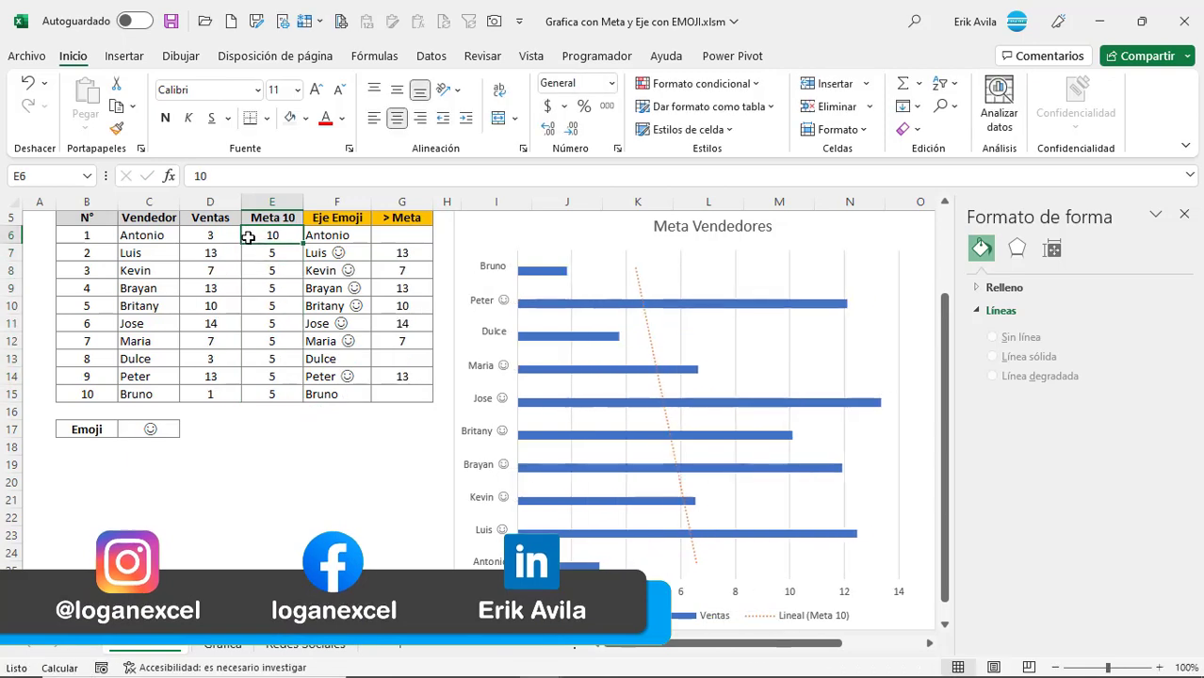
pyautogui.hotkey('ctrl', 'shift', 'Down')
pyautogui.hotkey('ctrl', 'v')
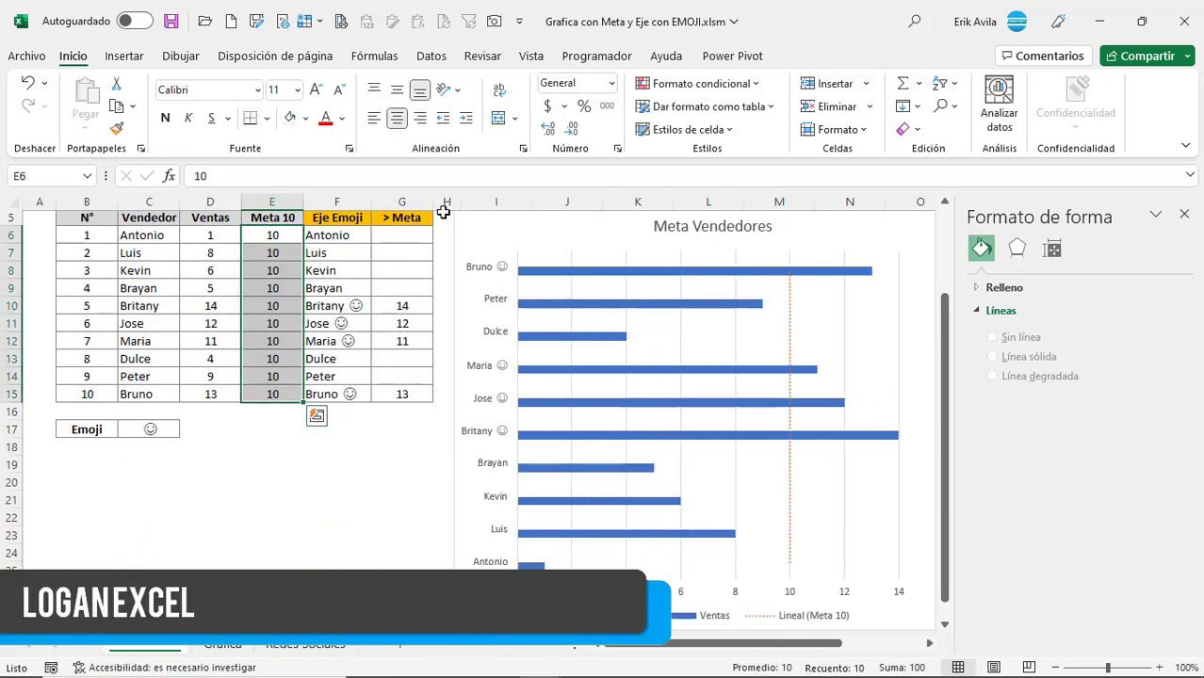
# Make the target line a solid line 7 pt wide
pyautogui.click(790, 316)
pyautogui.click(981, 272)
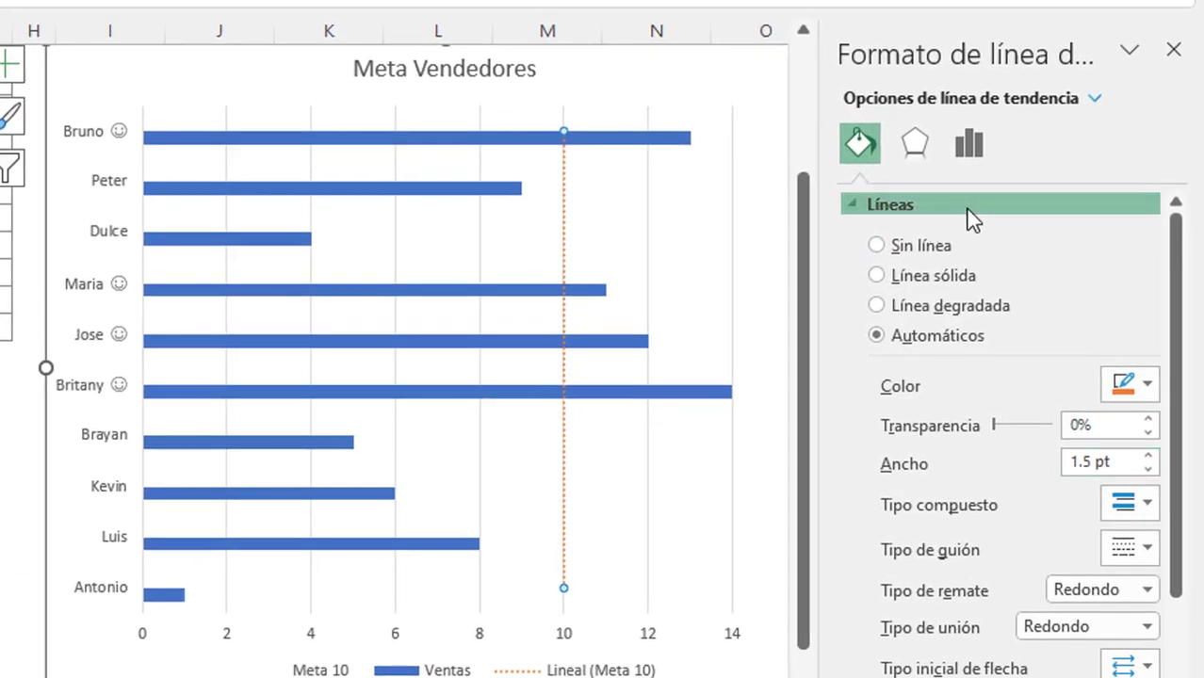
pyautogui.click(900, 207)
pyautogui.click(854, 207)
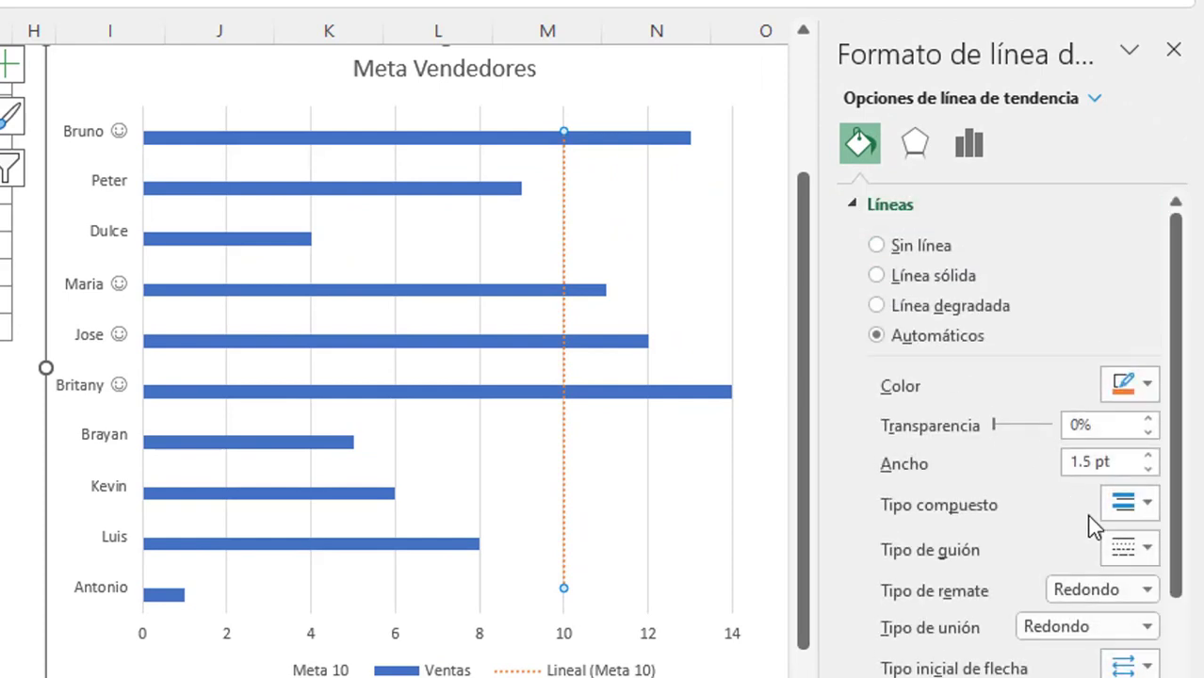
pyautogui.click(1148, 458)
pyautogui.click(1147, 458)
pyautogui.click(1149, 457)
pyautogui.click(1149, 458)
pyautogui.click(1148, 458)
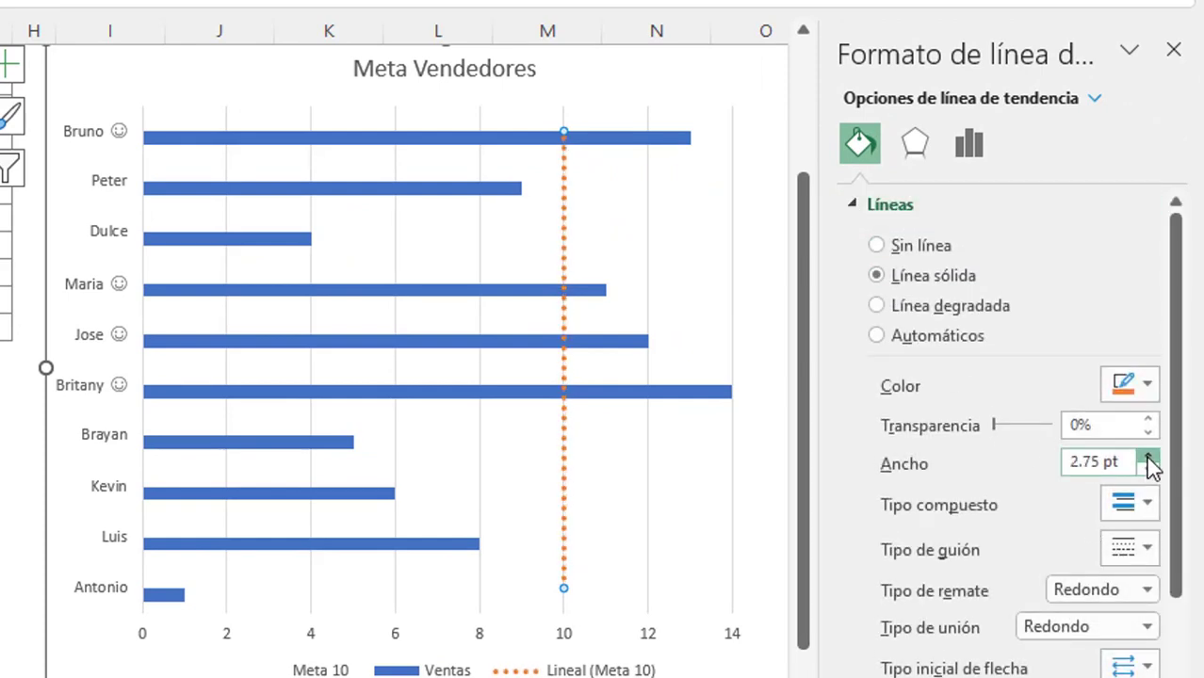
pyautogui.click(1149, 458)
pyautogui.click(1149, 458)
pyautogui.click(1148, 458)
pyautogui.click(1148, 458)
pyautogui.click(1148, 458)
pyautogui.click(1148, 458)
pyautogui.click(1148, 458)
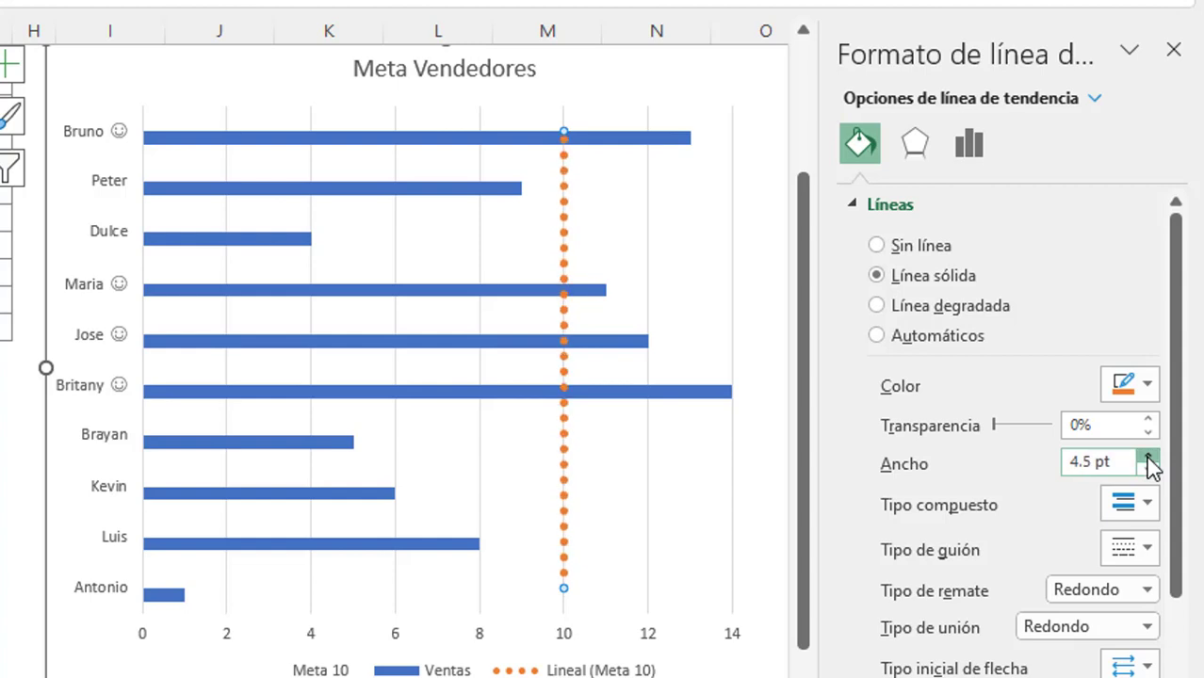
pyautogui.click(1148, 458)
pyautogui.click(1148, 458)
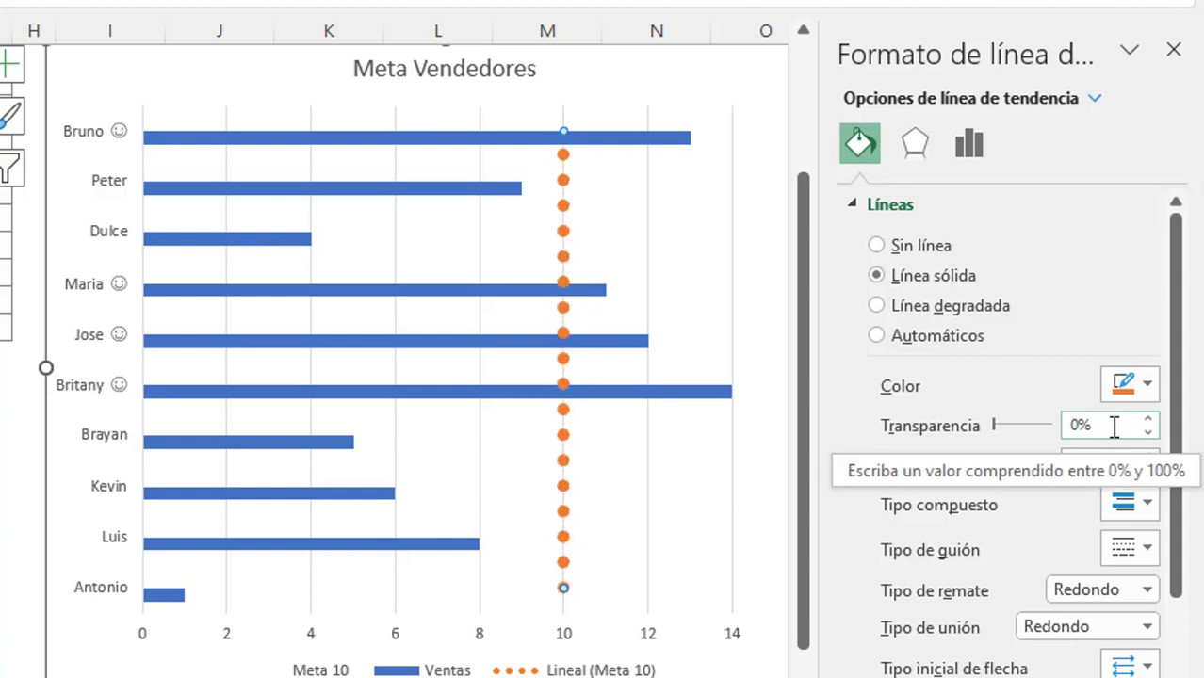
# Give the target line a long-dash style and switch it to a gradient line
pyautogui.click(1147, 549)
pyautogui.click(1152, 550)
pyautogui.click(1152, 551)
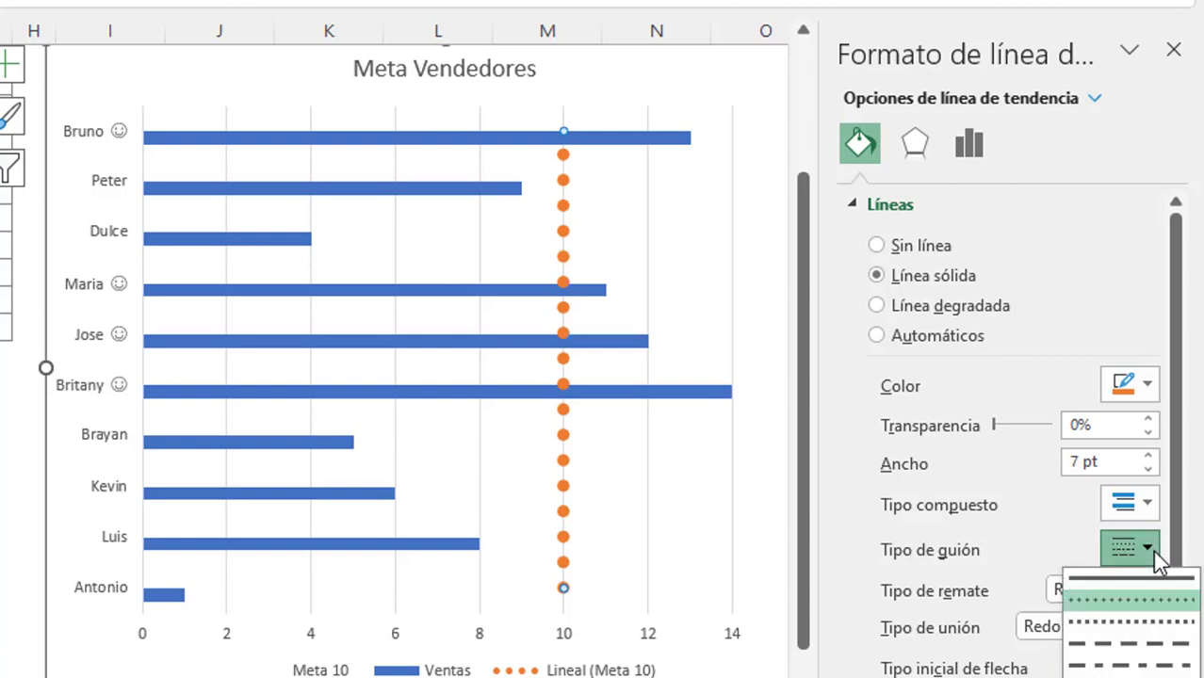
pyautogui.click(1152, 577)
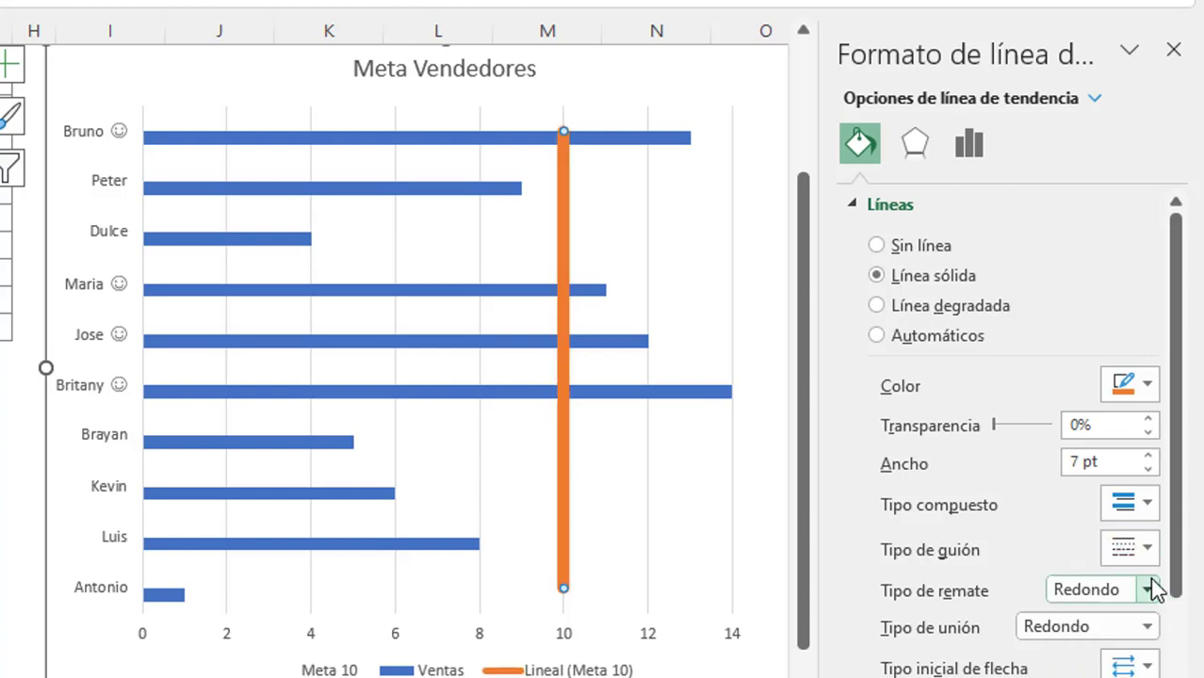
pyautogui.click(1149, 550)
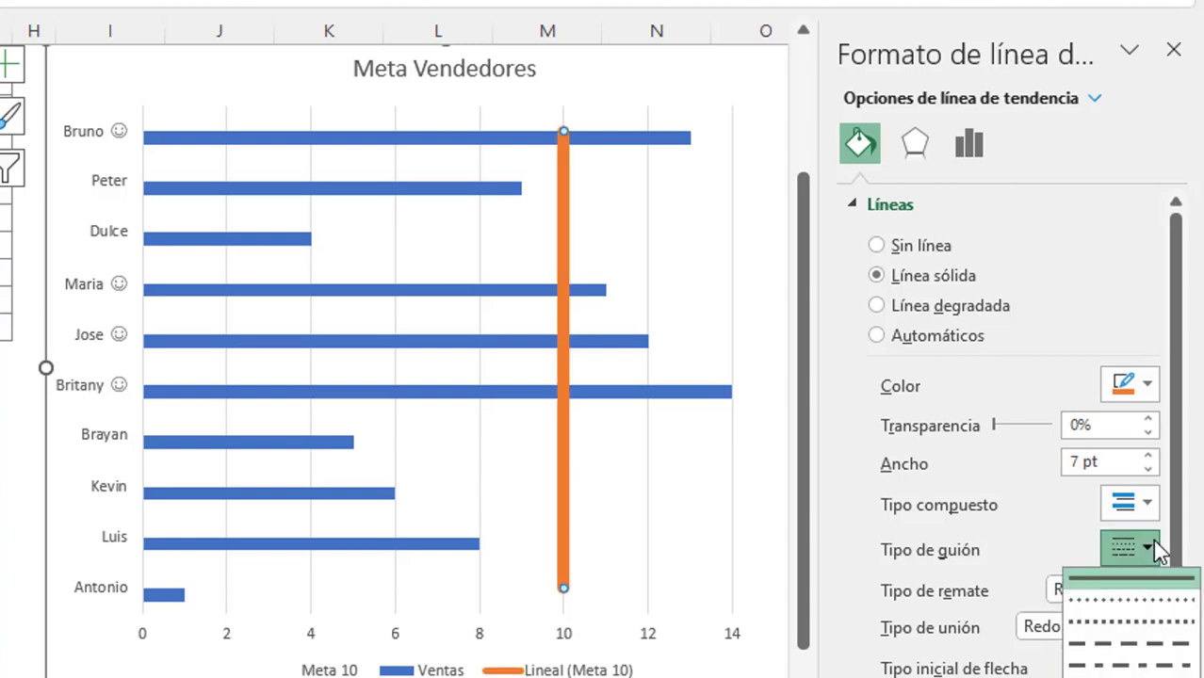
pyautogui.click(1147, 665)
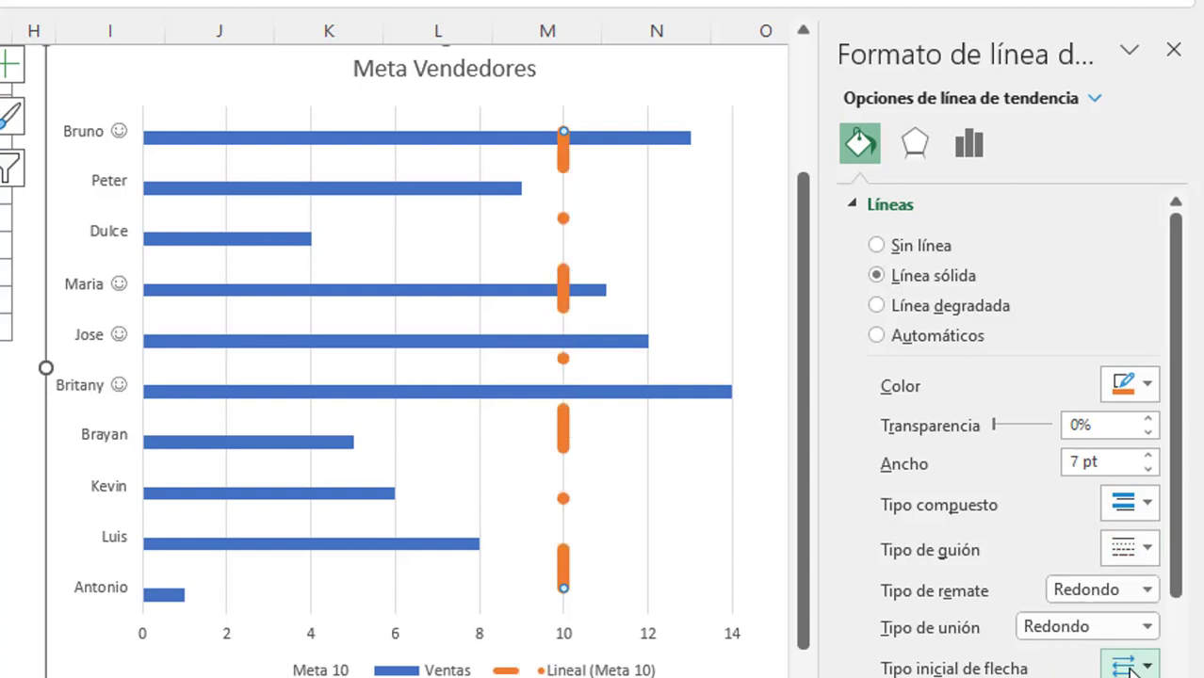
pyautogui.click(1149, 550)
pyautogui.click(1140, 626)
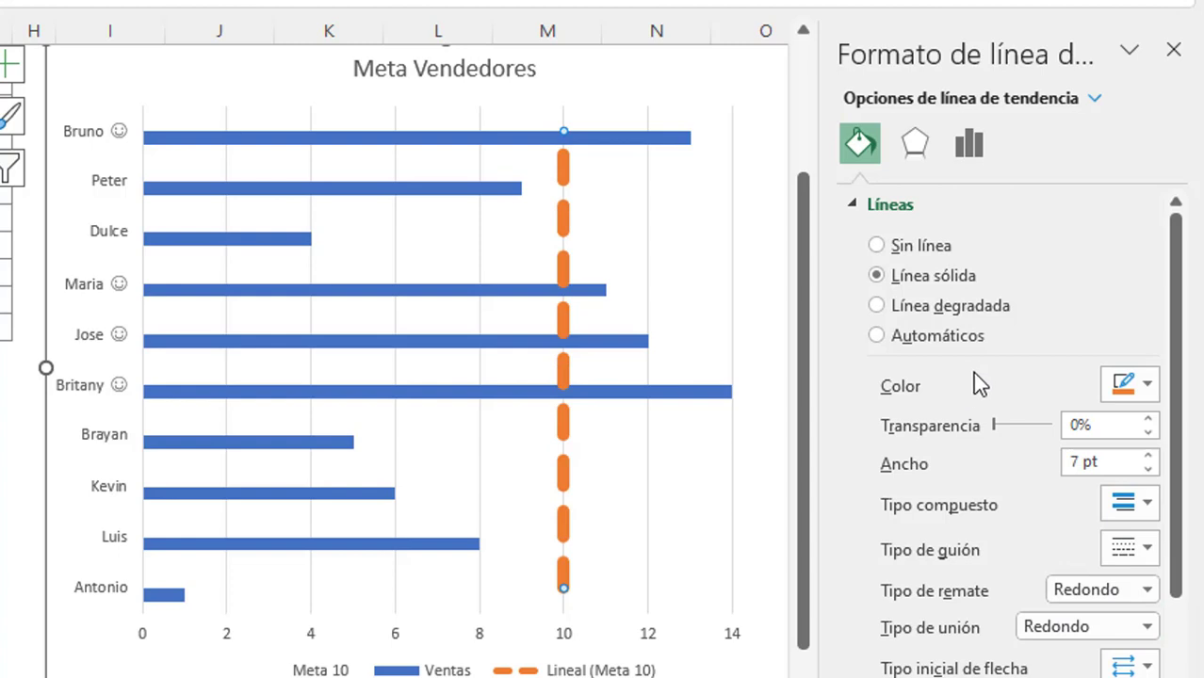
pyautogui.click(1148, 384)
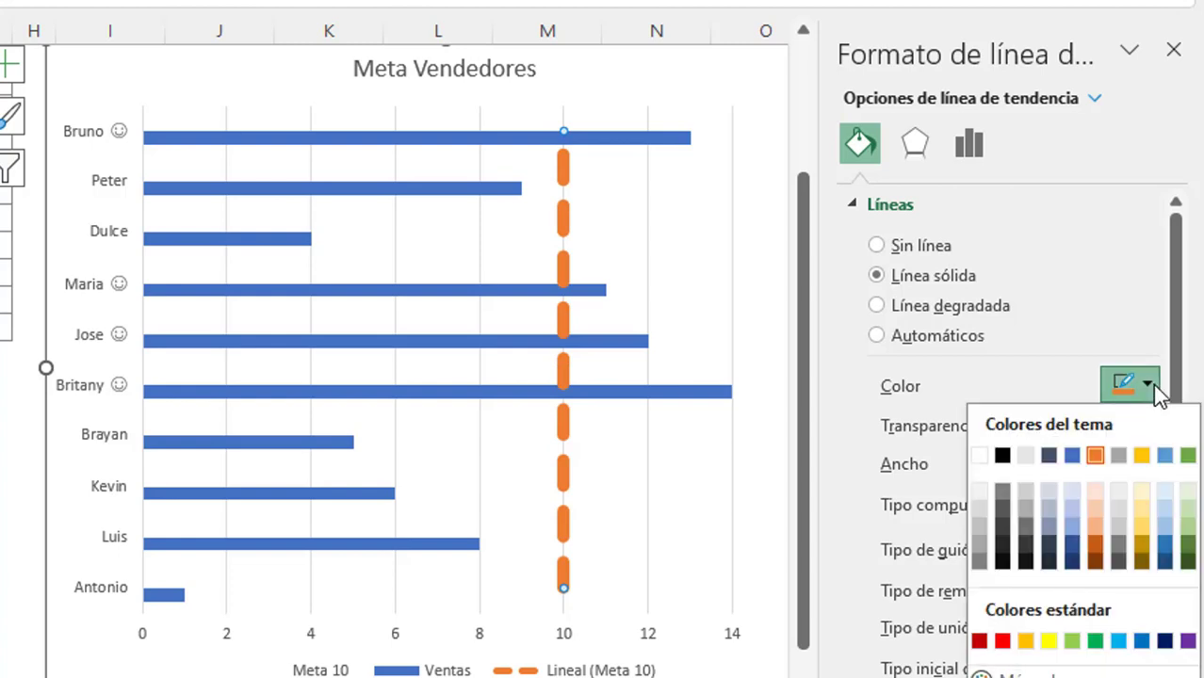
pyautogui.click(1152, 384)
pyautogui.click(946, 313)
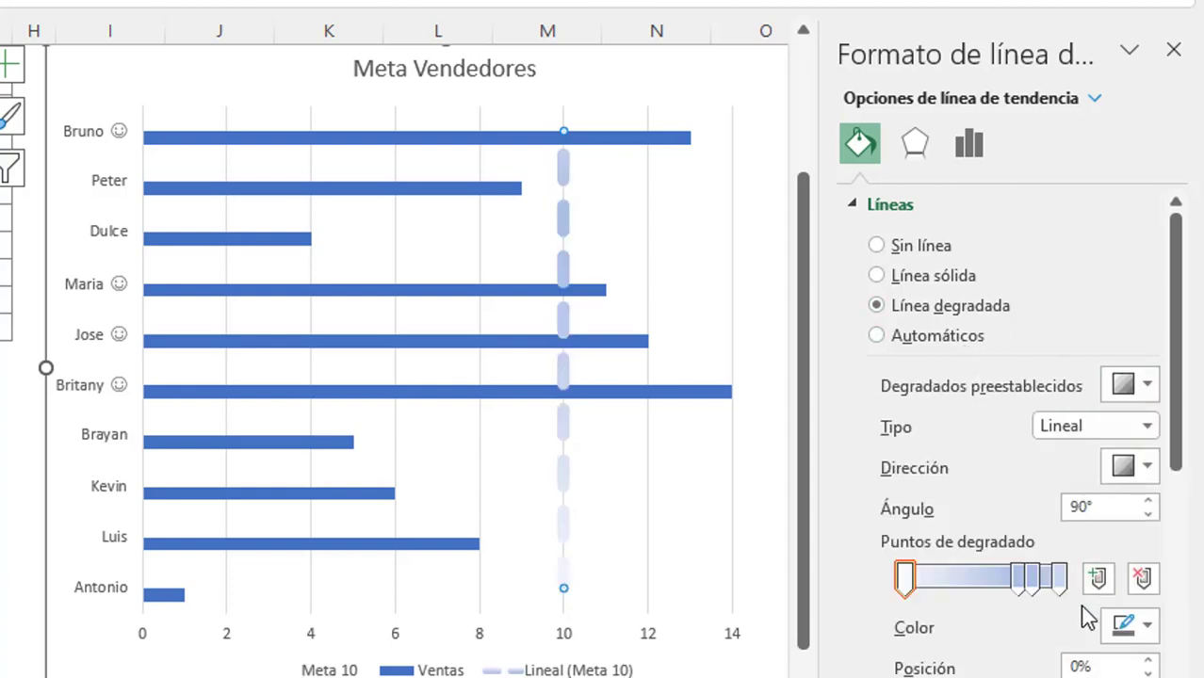
# Reduce the line gradient to two stops, coloured gold-orange on the right and gold on the left
pyautogui.moveTo(1019, 577); pyautogui.dragTo(1040, 637)
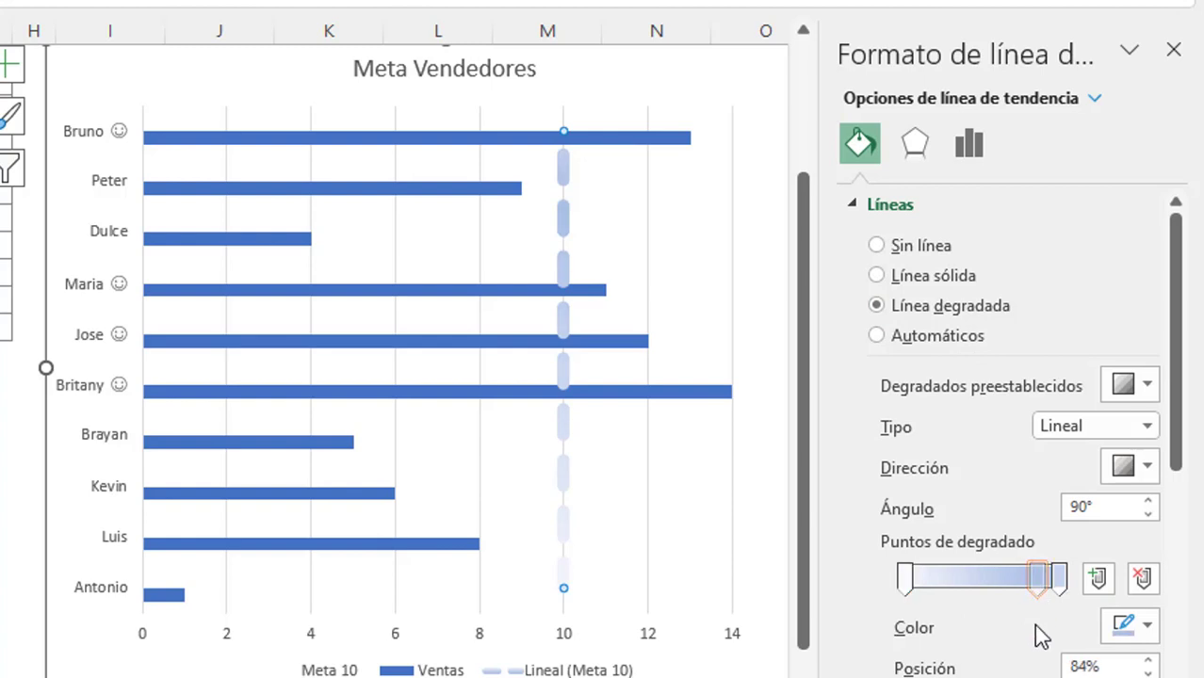
pyautogui.click(1058, 578)
pyautogui.click(1146, 625)
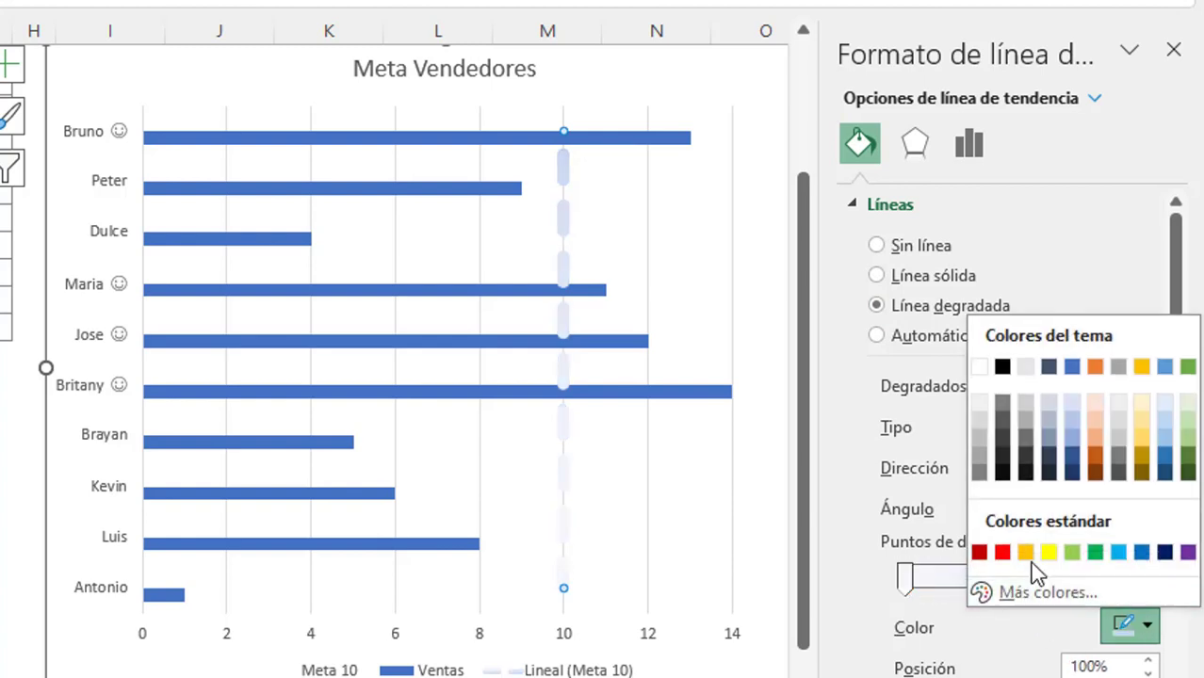
pyautogui.click(1025, 552)
pyautogui.click(905, 577)
pyautogui.click(1147, 625)
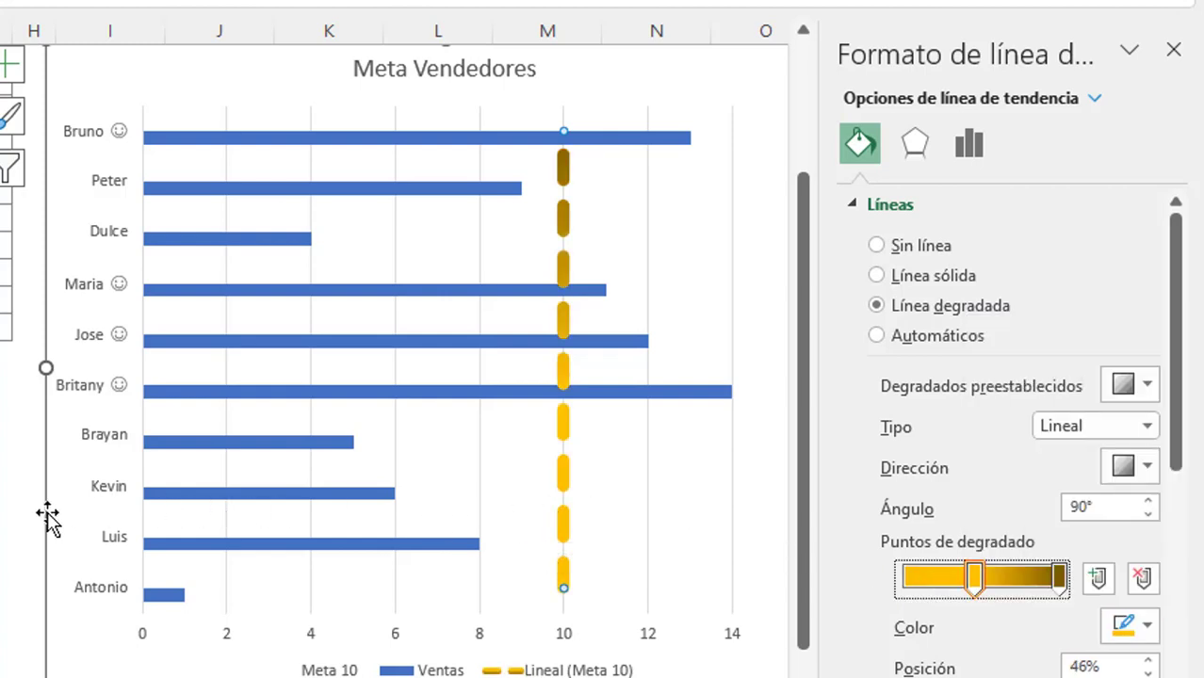
pyautogui.click(263, 403)
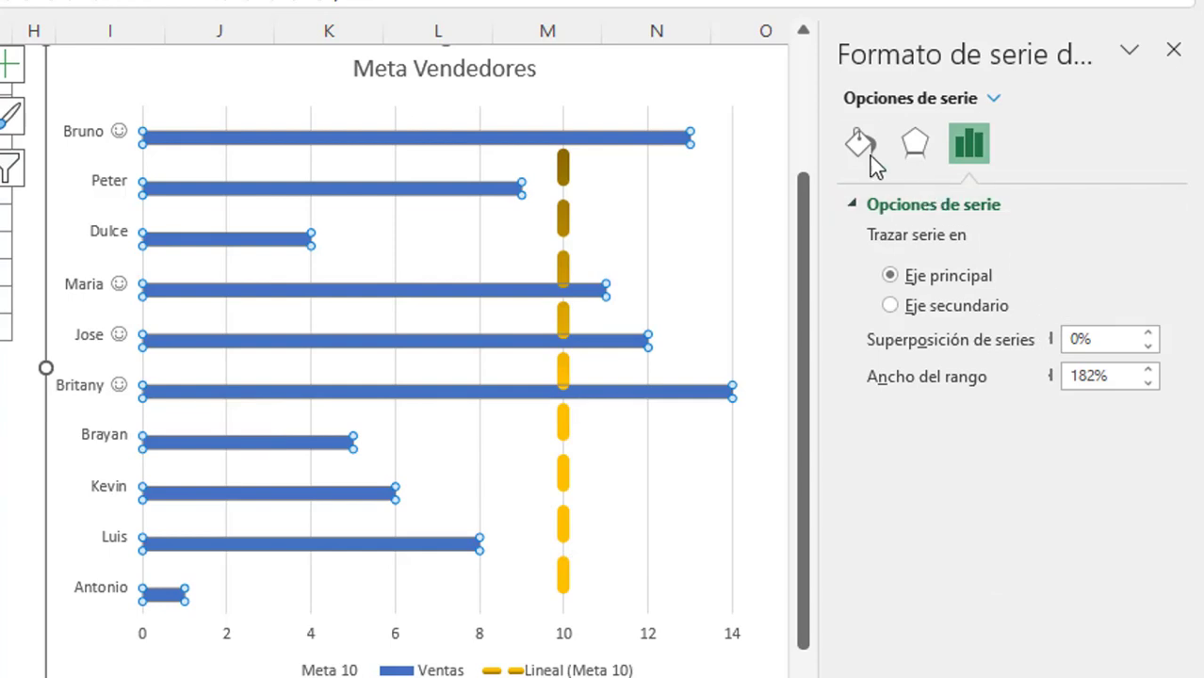
# Give the Ventas bars a gradient fill
pyautogui.click(869, 152)
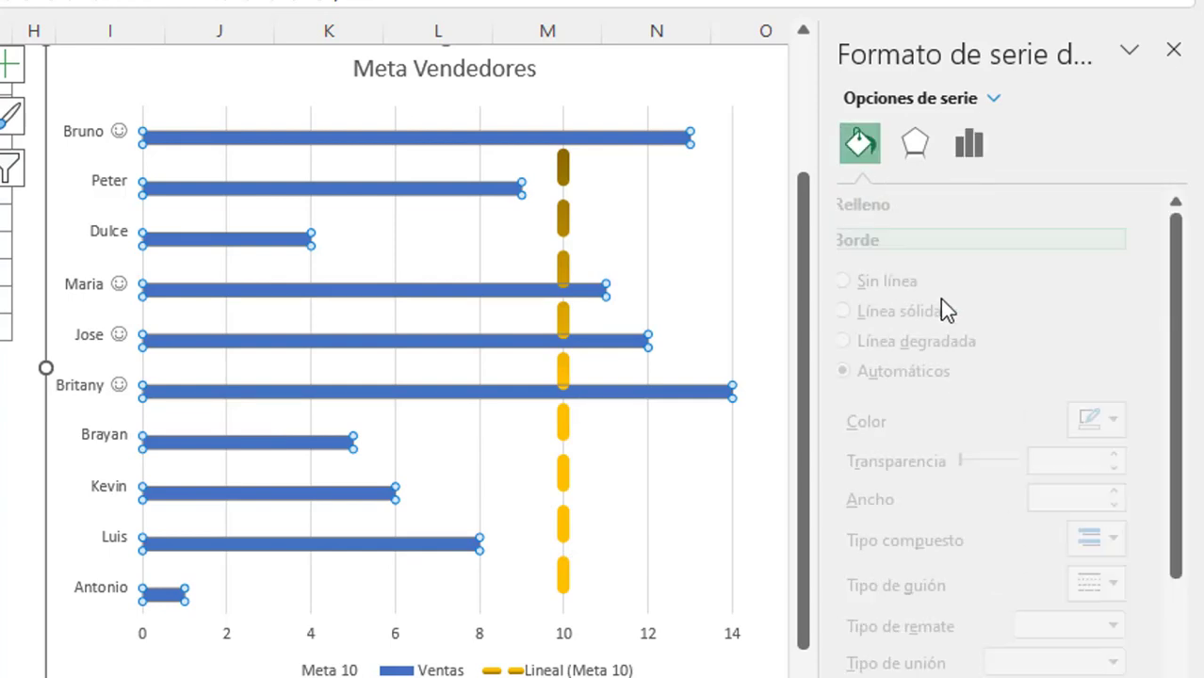
pyautogui.click(963, 348)
pyautogui.click(853, 240)
pyautogui.click(853, 204)
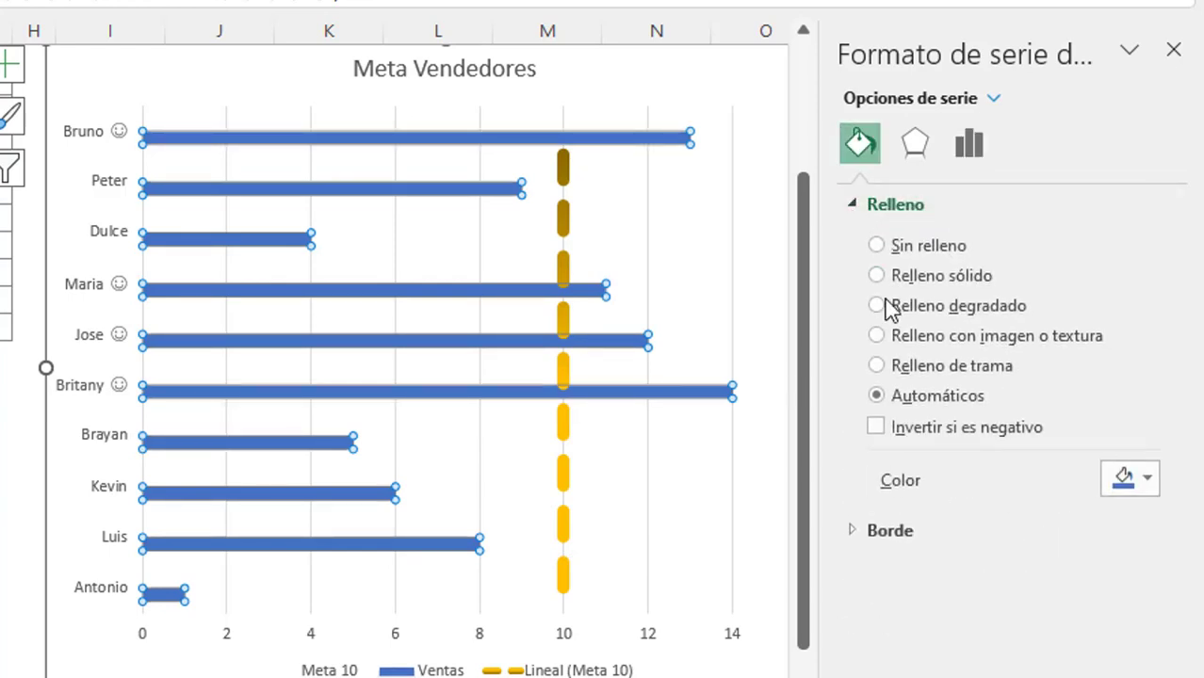
pyautogui.click(912, 309)
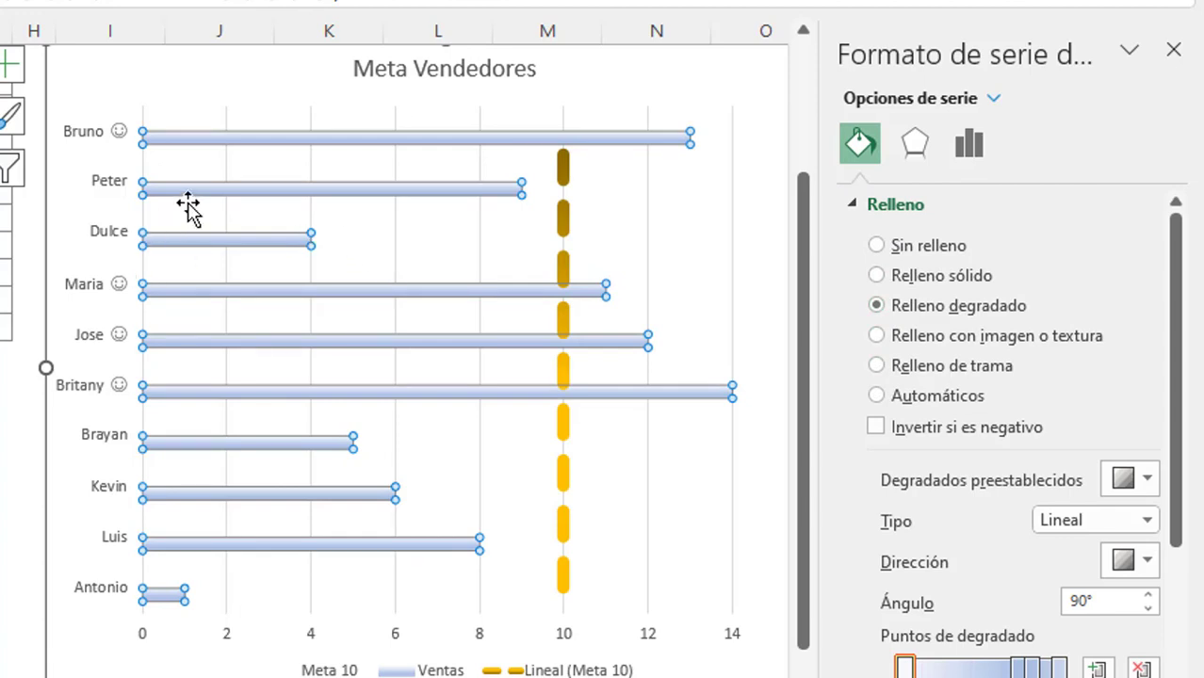
# Change the Ventas series gap width from 182% to 20%
pyautogui.click(228, 141)
pyautogui.click(969, 144)
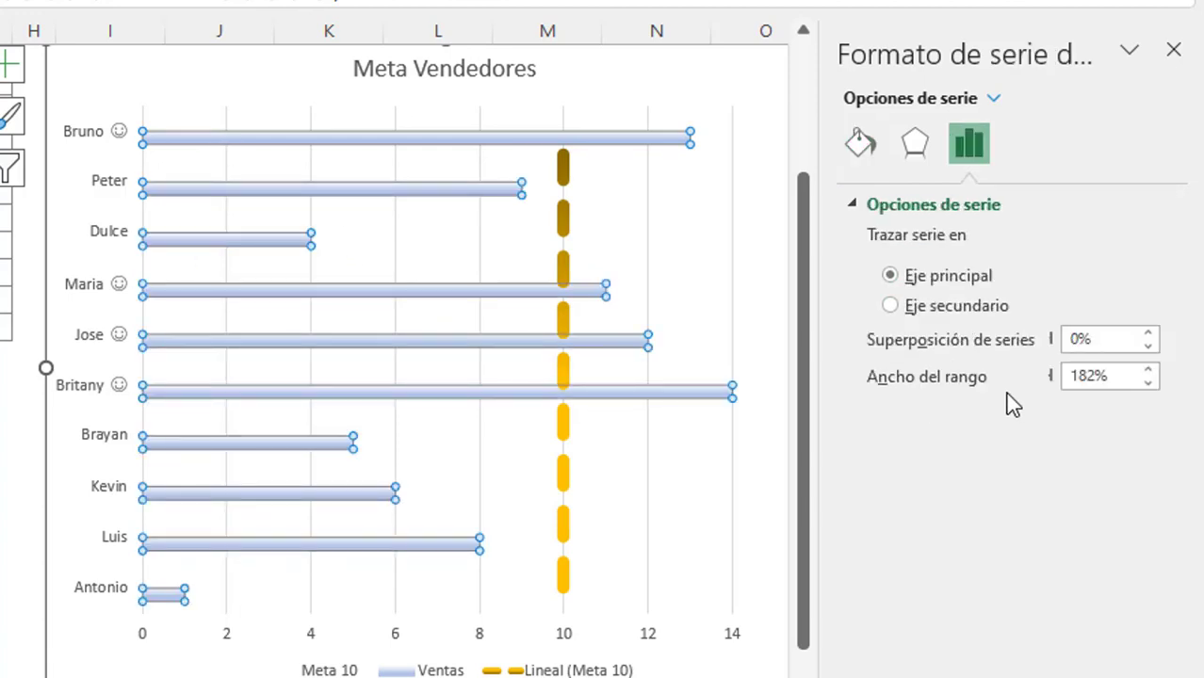
pyautogui.doubleClick(1072, 377)
pyautogui.press('BackSpace')
pyautogui.moveTo(1099, 375); pyautogui.dragTo(1060, 386)
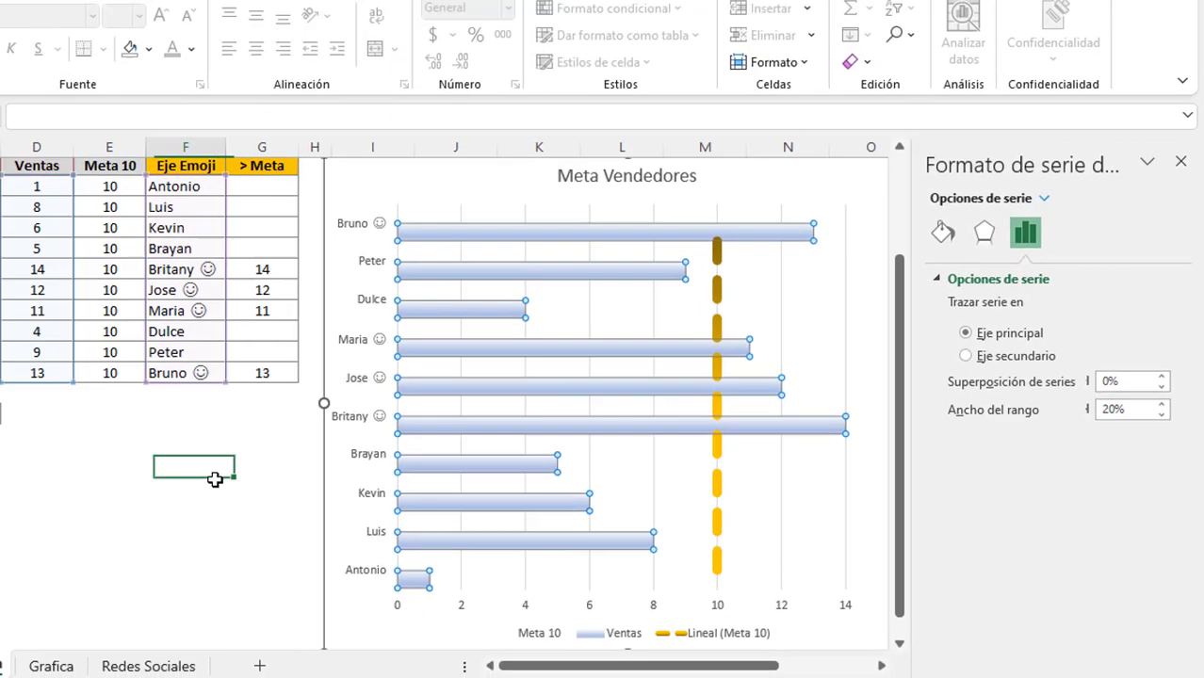
# Recalculate the random sales twice with F9 and close the Format Shape pane
pyautogui.click(363, 497)
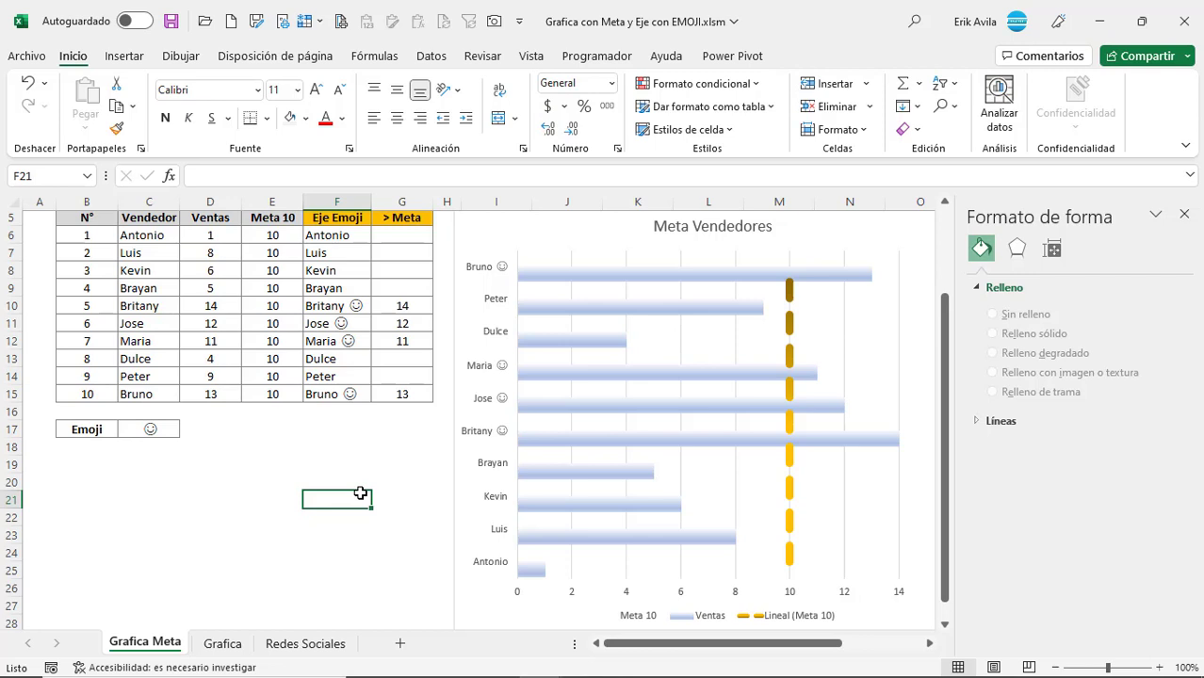
pyautogui.press('F9')
pyautogui.press('F9')
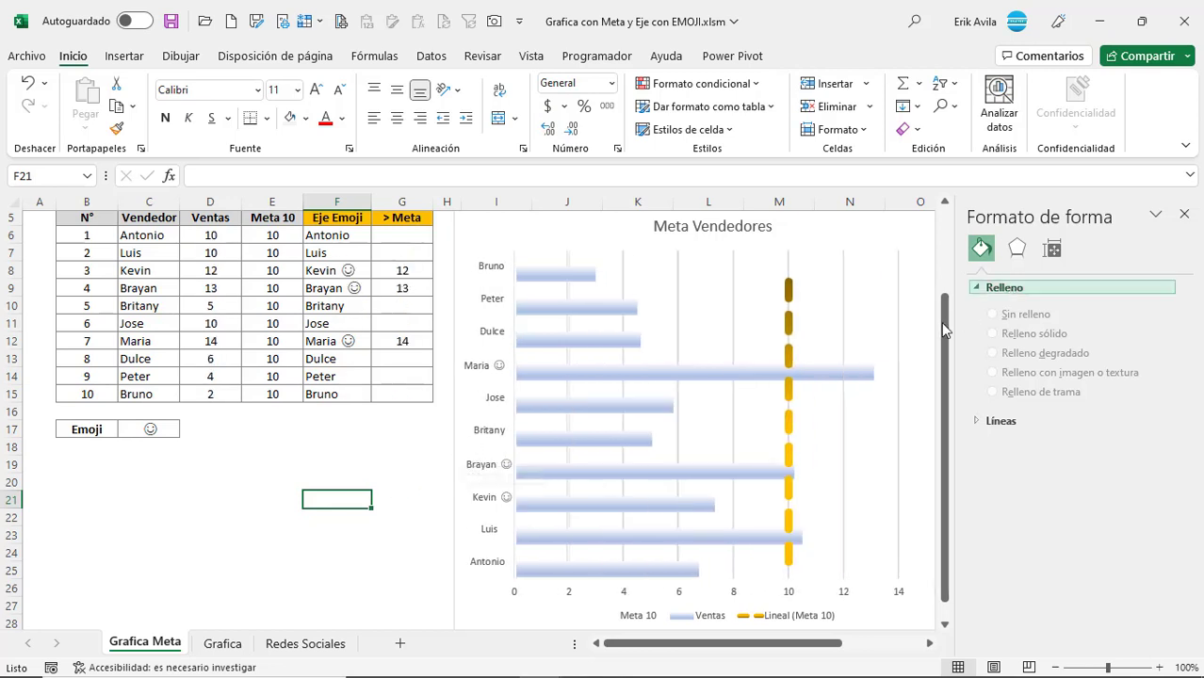
pyautogui.press('F9')
pyautogui.click(1184, 215)
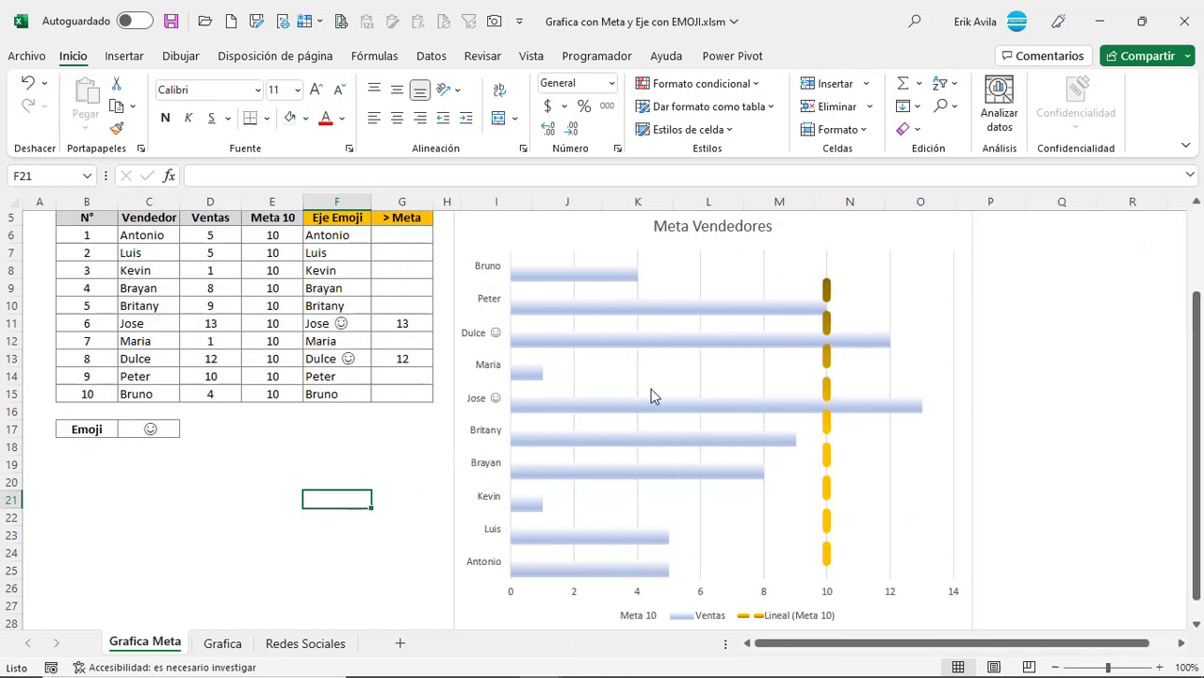
pyautogui.scroll(2, 148, 403)
# Show the sheet full screen and regenerate the sales eight times with F9
pyautogui.click(71, 292)
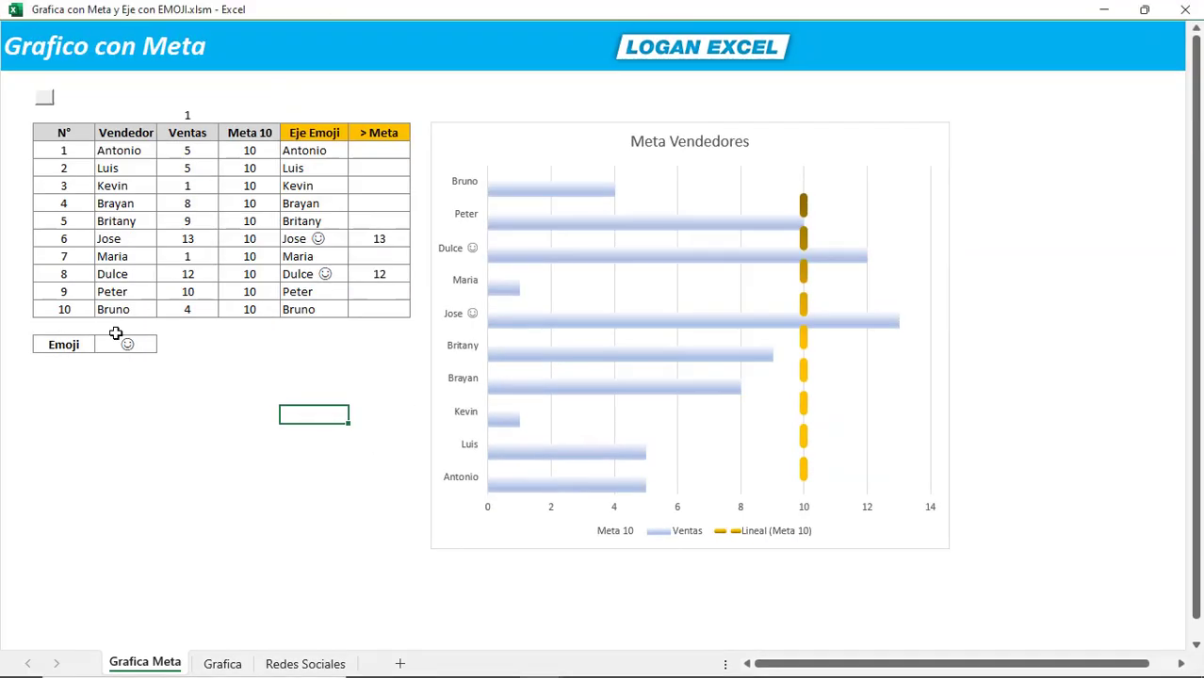
pyautogui.press('F9')
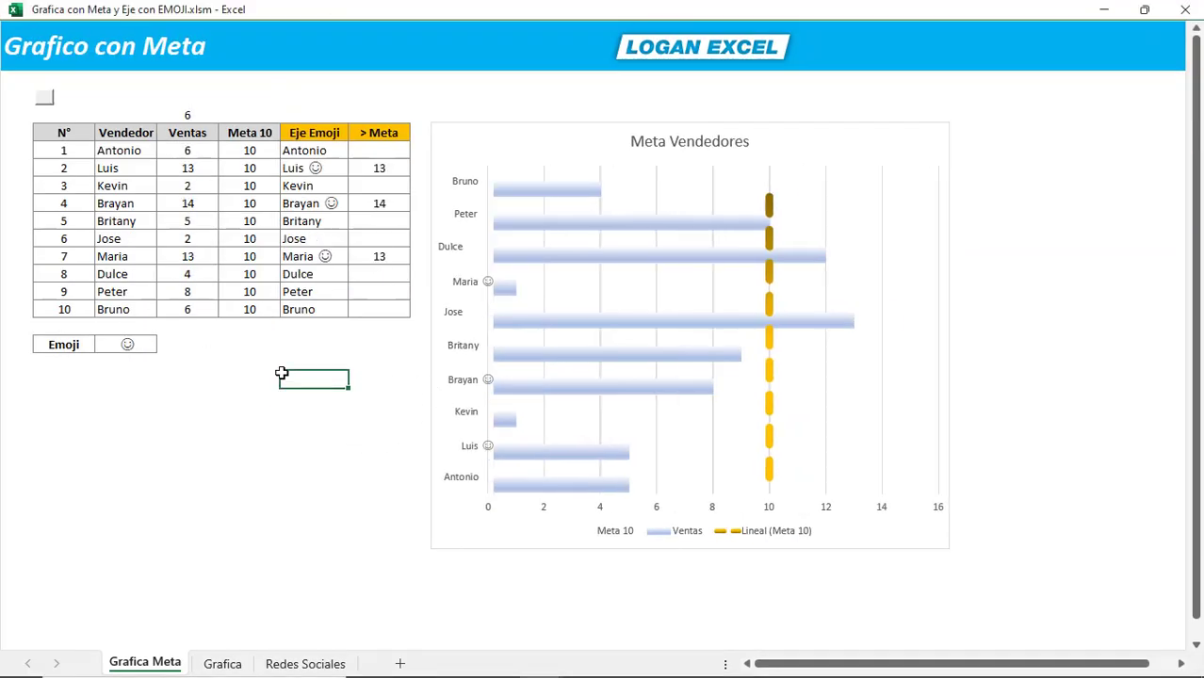
pyautogui.press('F9')
pyautogui.press('F9')
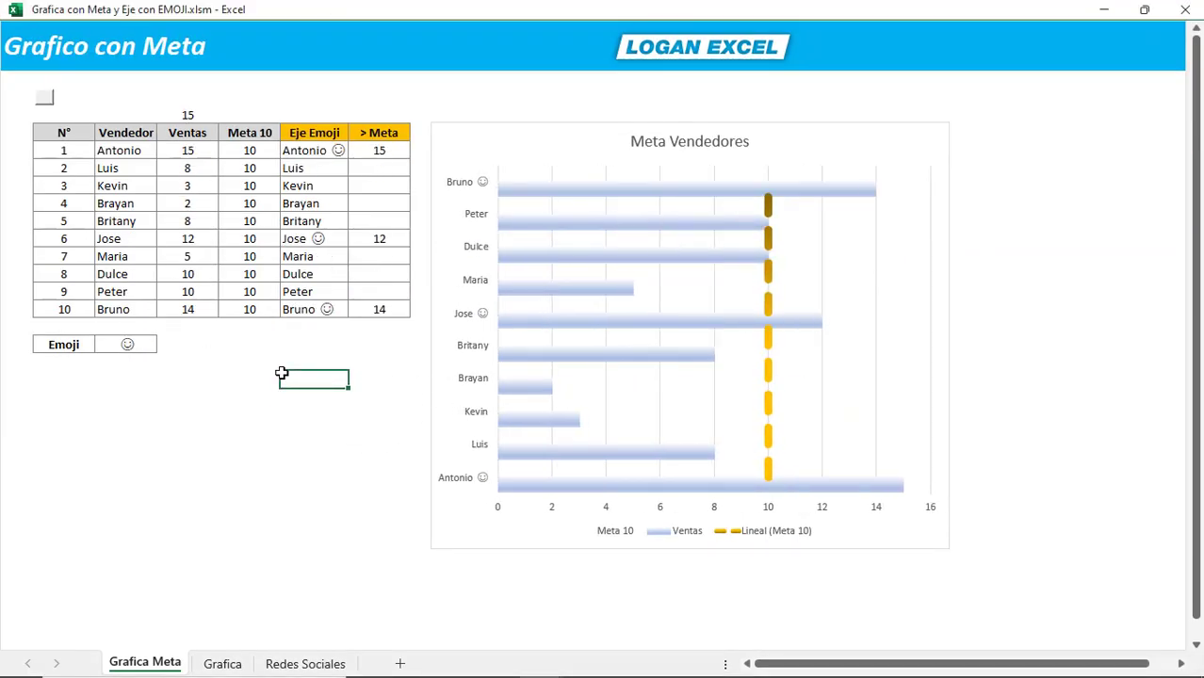
pyautogui.press('F9')
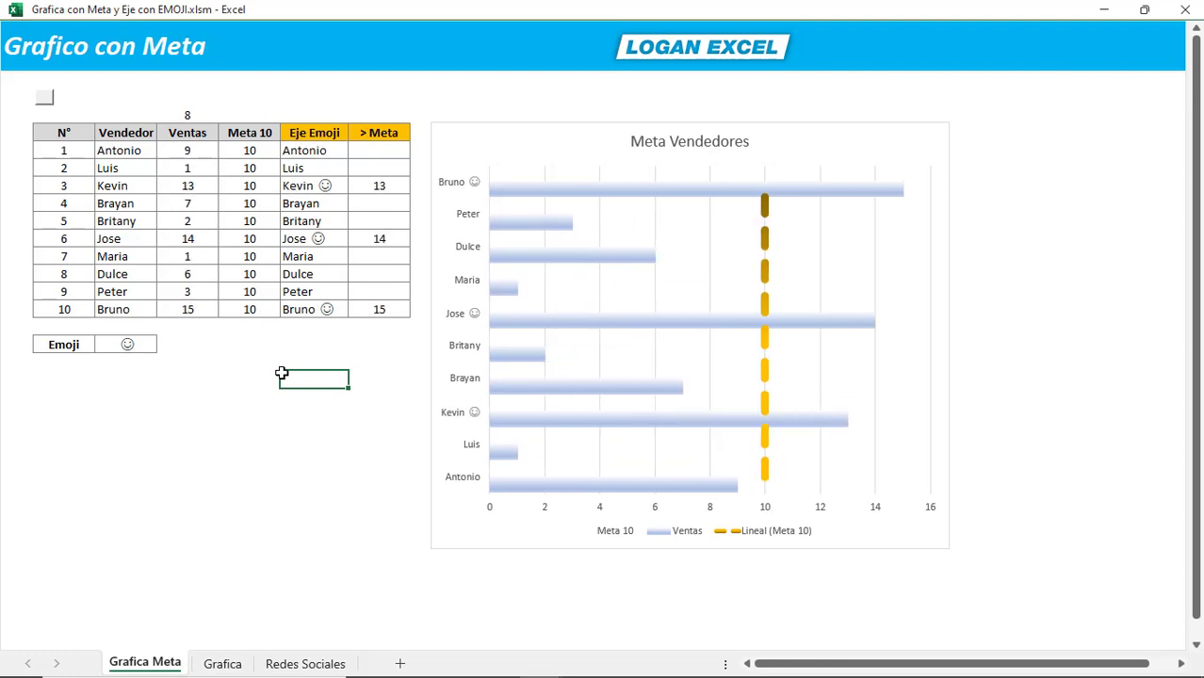
pyautogui.press('F9')
pyautogui.press('F9')
pyautogui.press('F9')
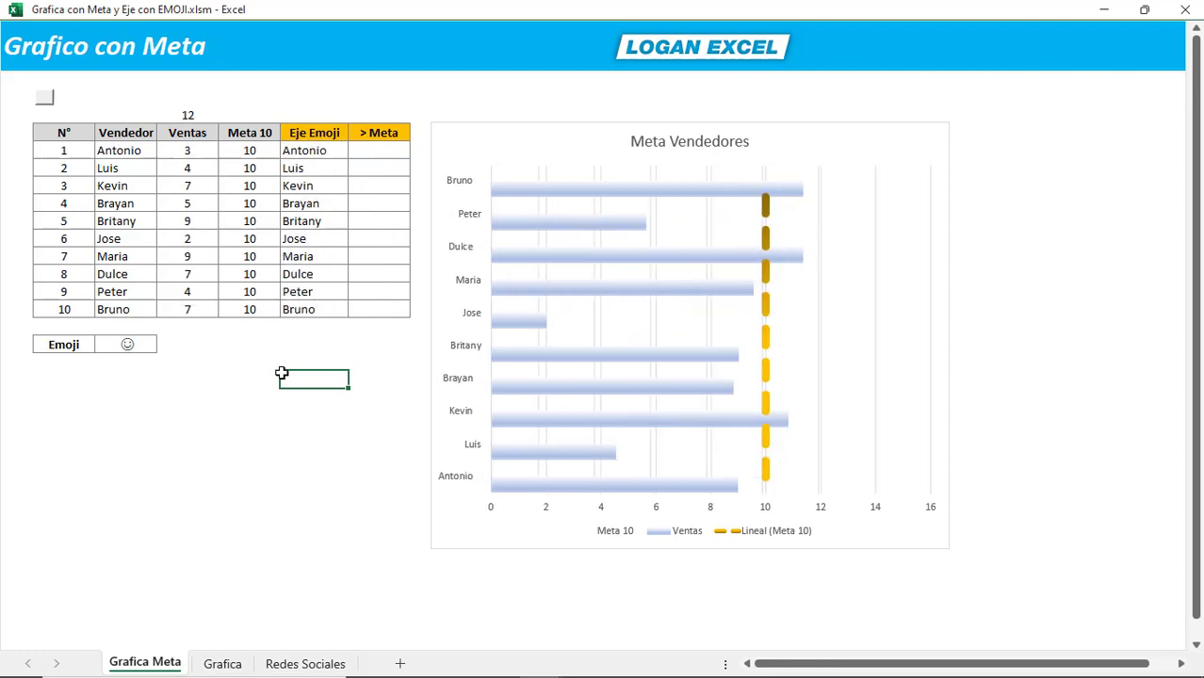
pyautogui.press('F9')
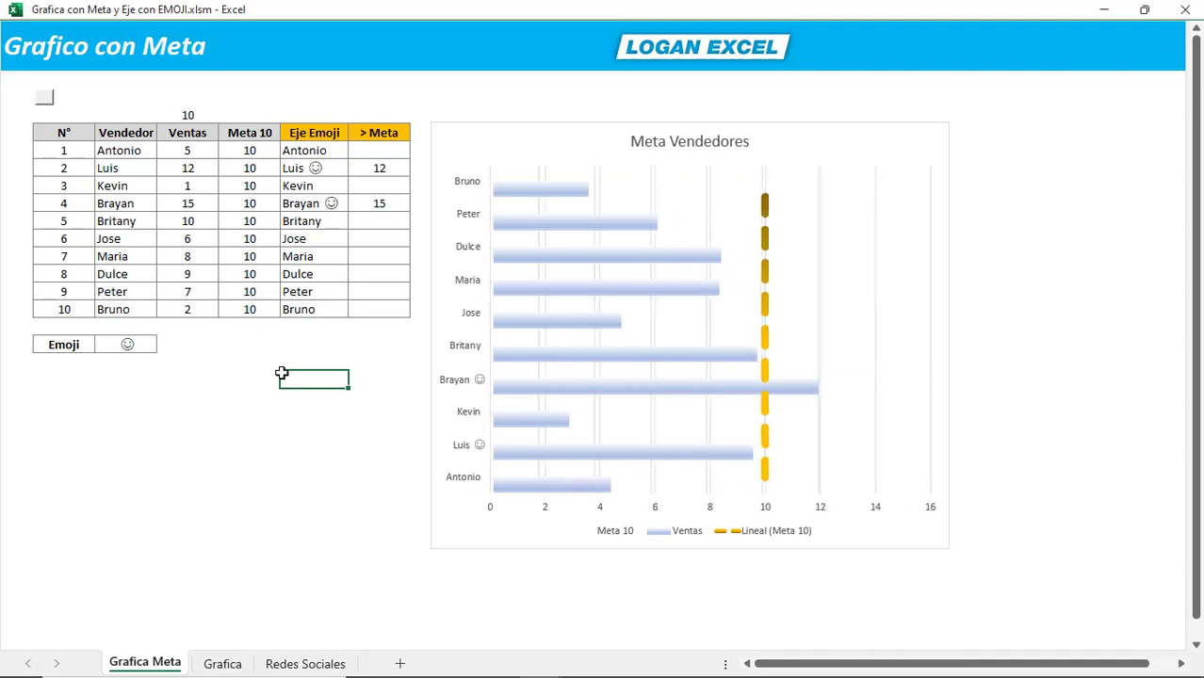
pyautogui.press('F9')
pyautogui.press('F9')
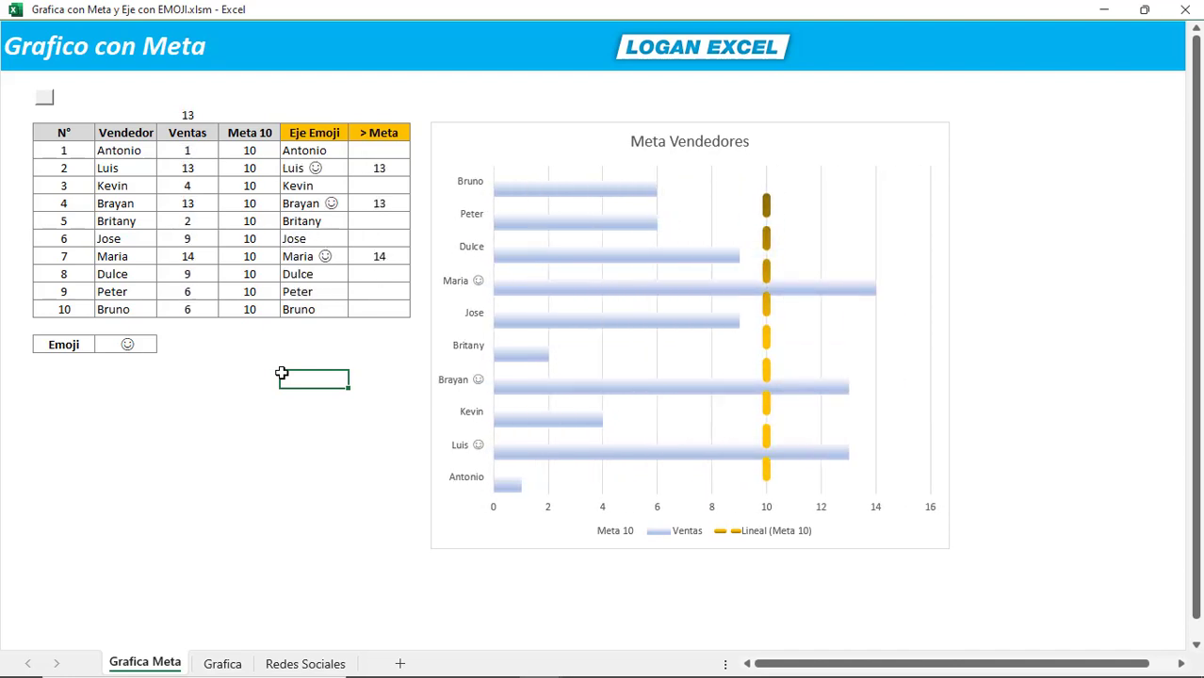
pyautogui.press('F9')
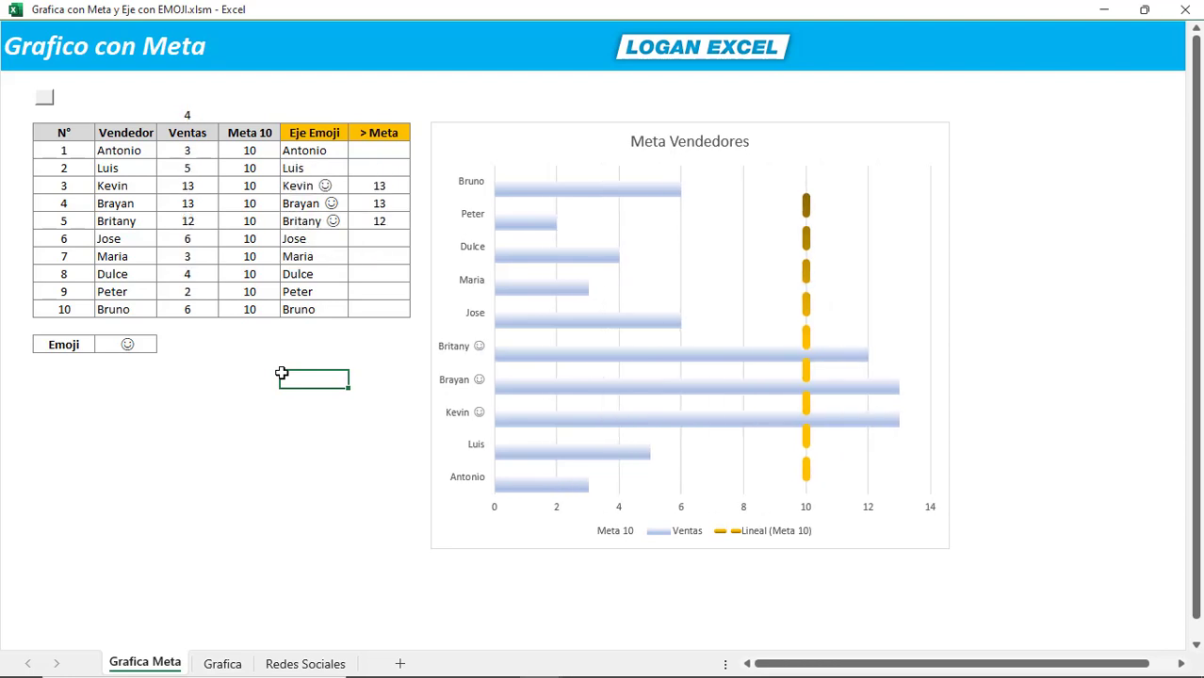
pyautogui.press('F9')
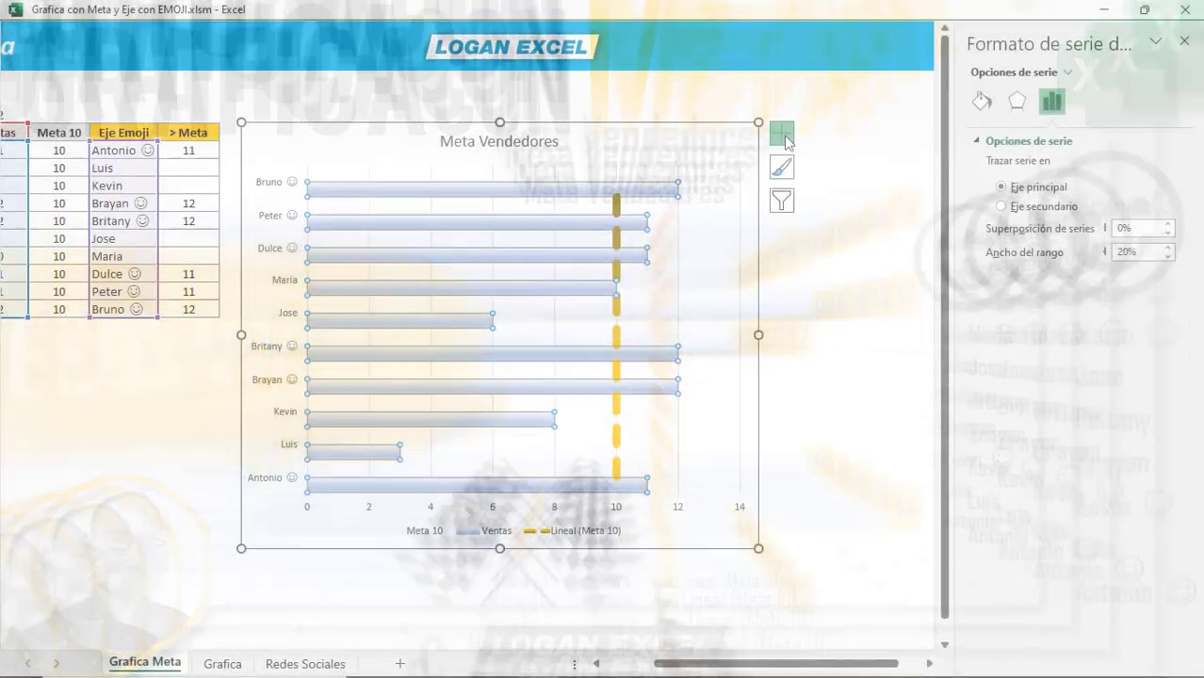
# Turn on data labels for the Ventas bars and select them for formatting
pyautogui.click(782, 134)
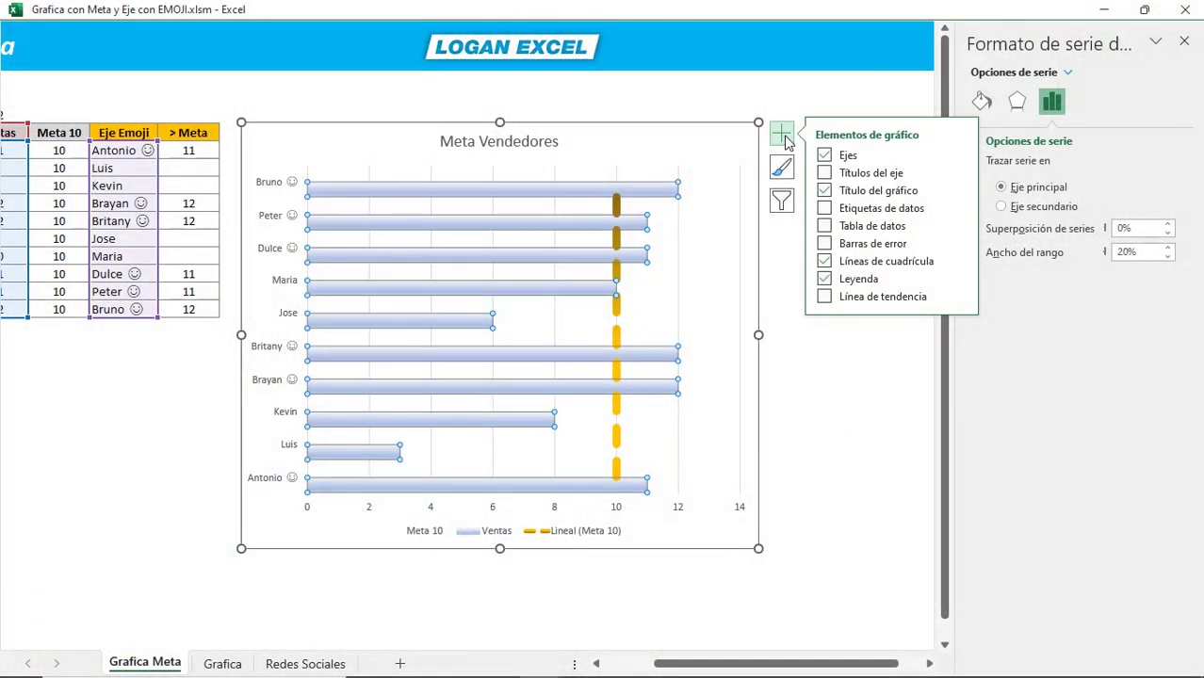
pyautogui.click(824, 208)
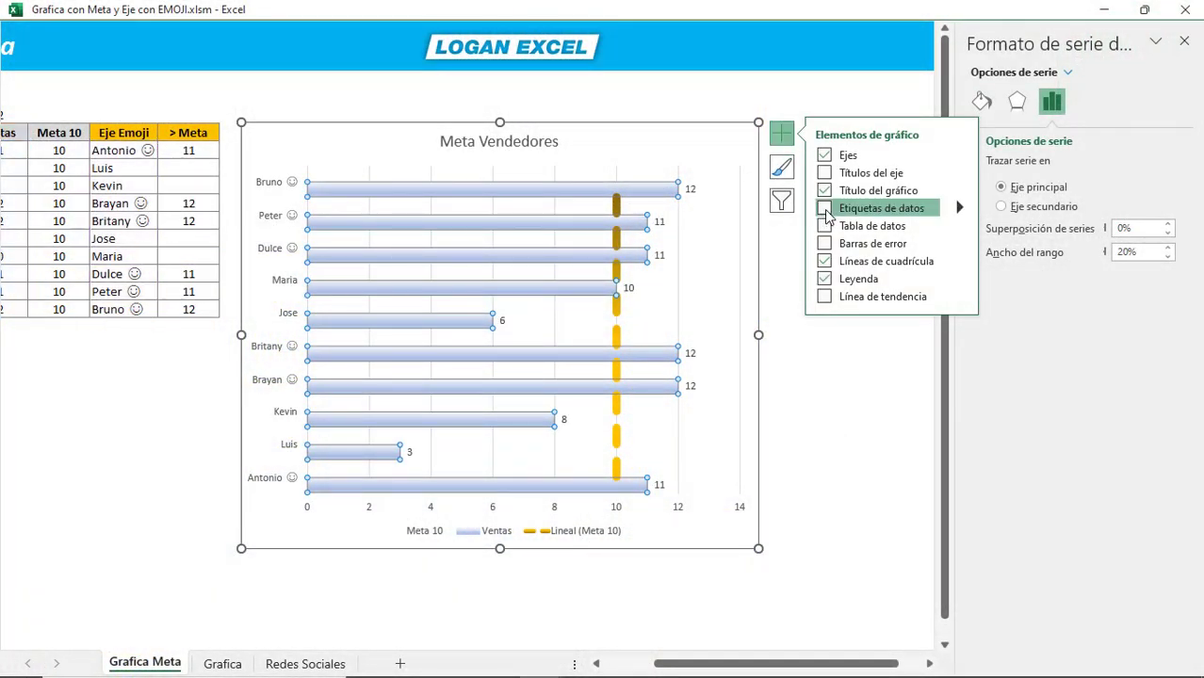
pyautogui.click(825, 208)
pyautogui.click(691, 190)
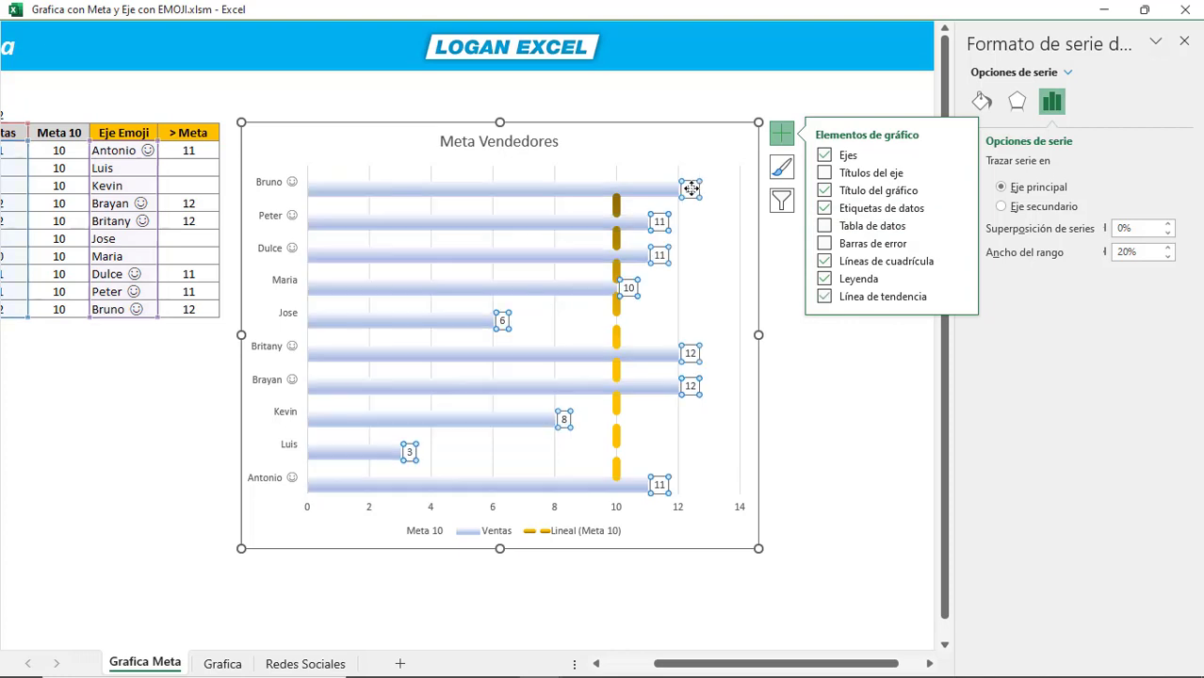
pyautogui.click(860, 547)
pyautogui.click(701, 197)
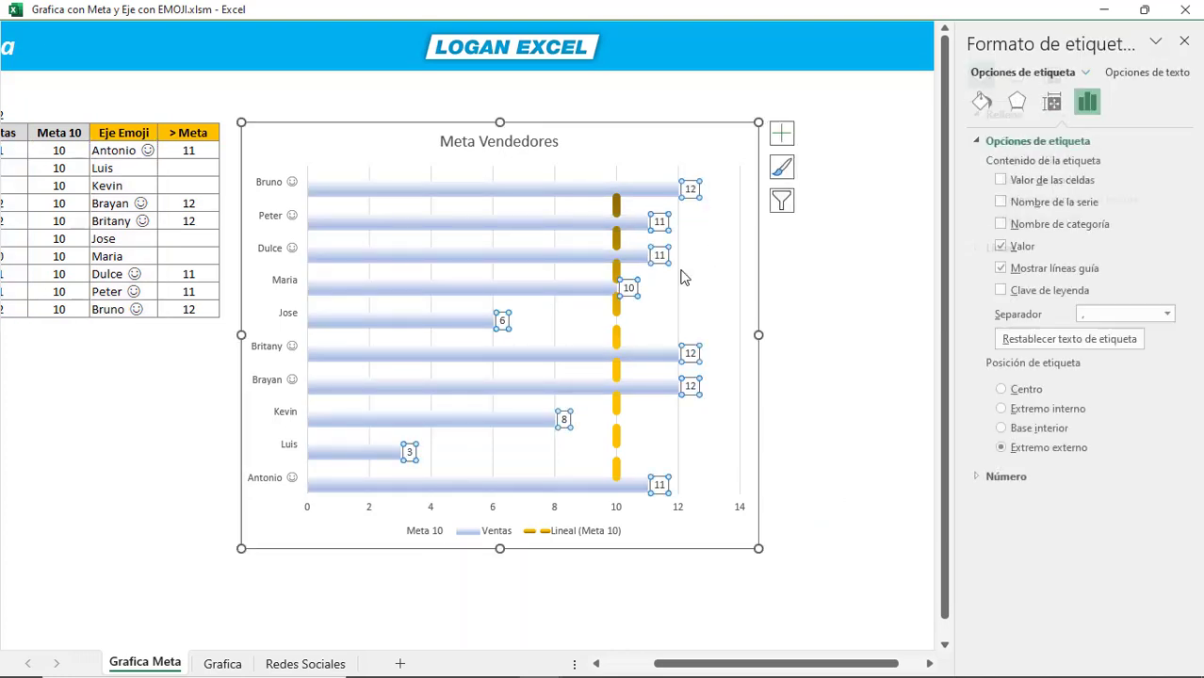
pyautogui.moveTo(774, 664); pyautogui.dragTo(713, 666)
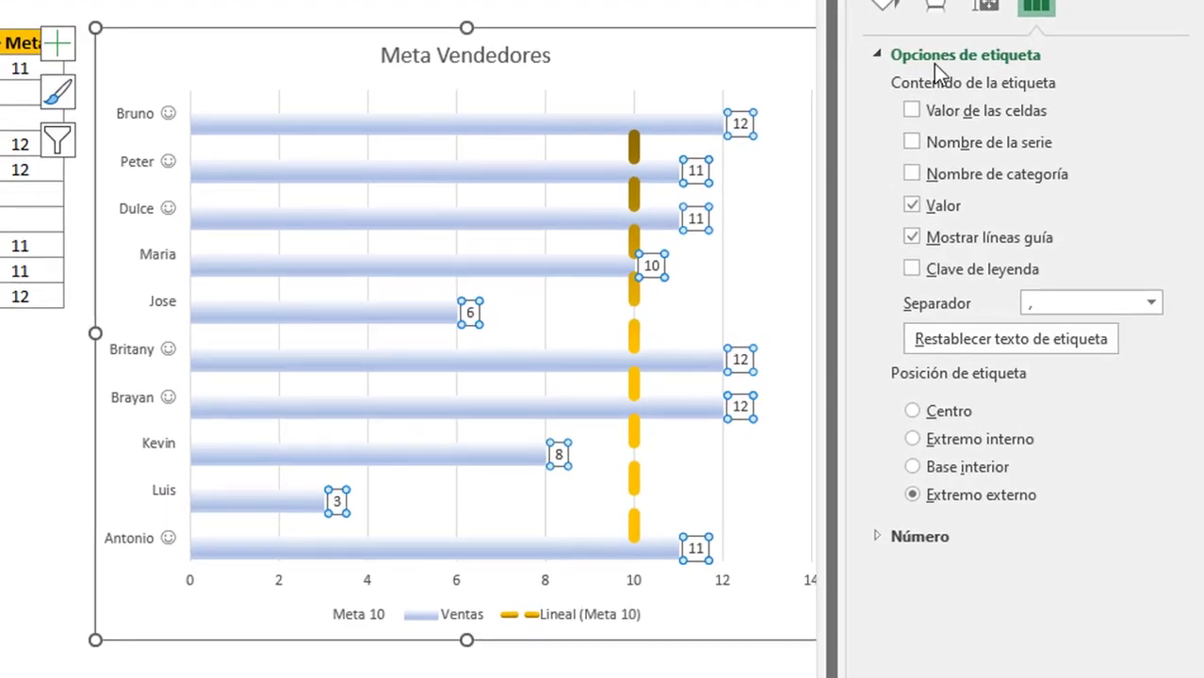
# Make the labels take values from cells G6:G15 (> Meta)
pyautogui.click(912, 110)
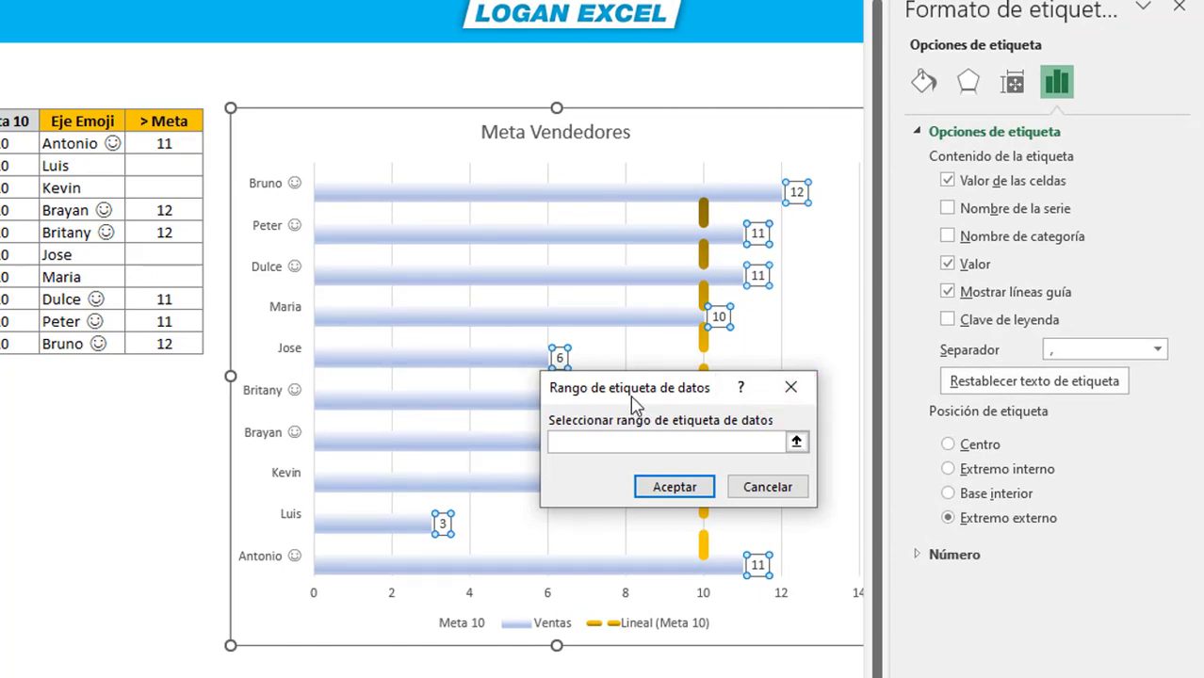
pyautogui.moveTo(556, 391); pyautogui.dragTo(189, 396)
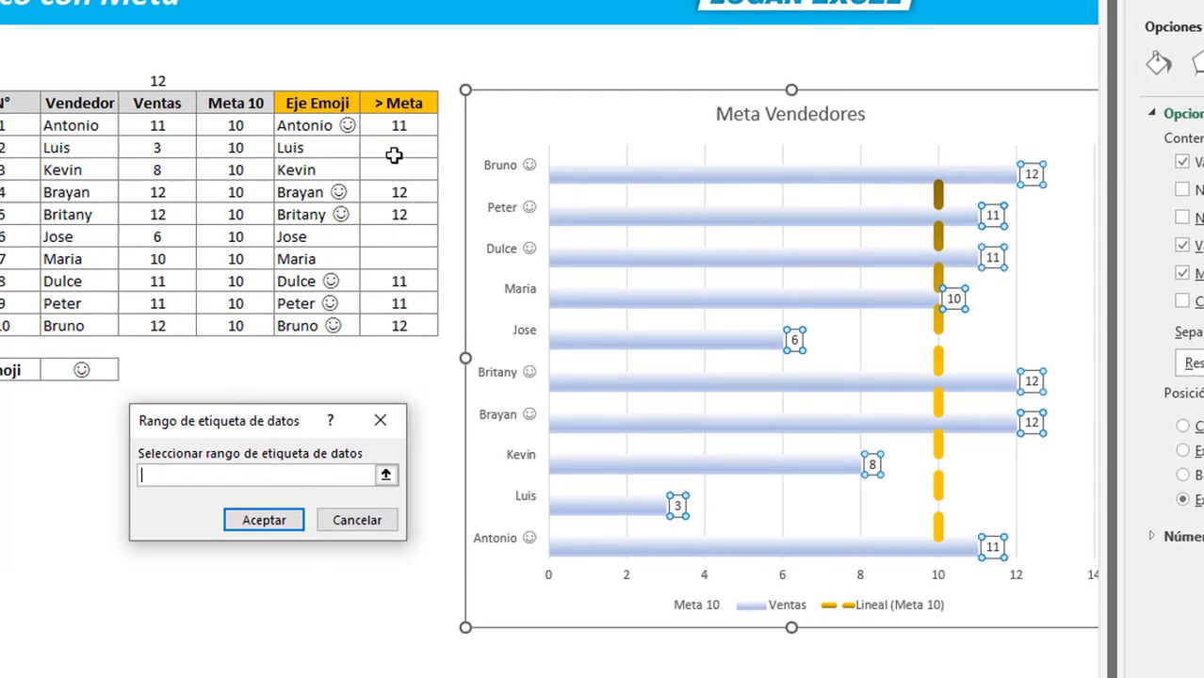
pyautogui.moveTo(396, 126)
pyautogui.mouseDown()
pyautogui.moveTo(373, 267)
pyautogui.moveTo(392, 338)
pyautogui.mouseUp()
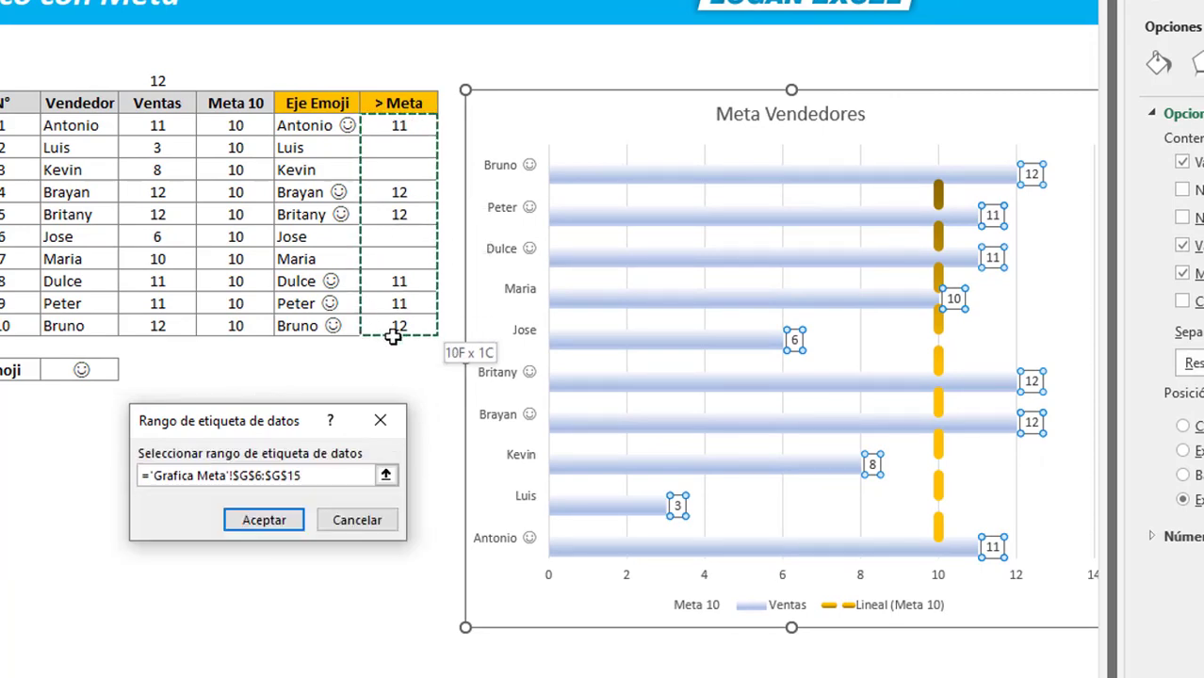
pyautogui.click(264, 521)
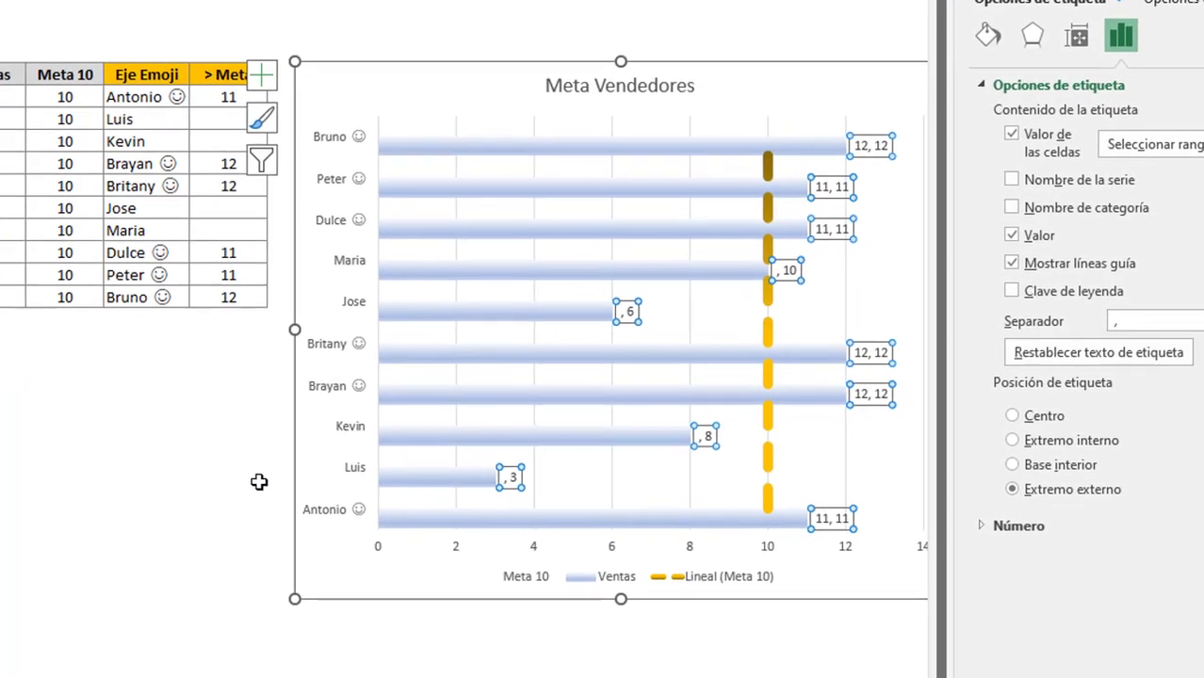
# Hide the label values and leader lines, and give the labels a gold solid fill
pyautogui.click(1003, 235)
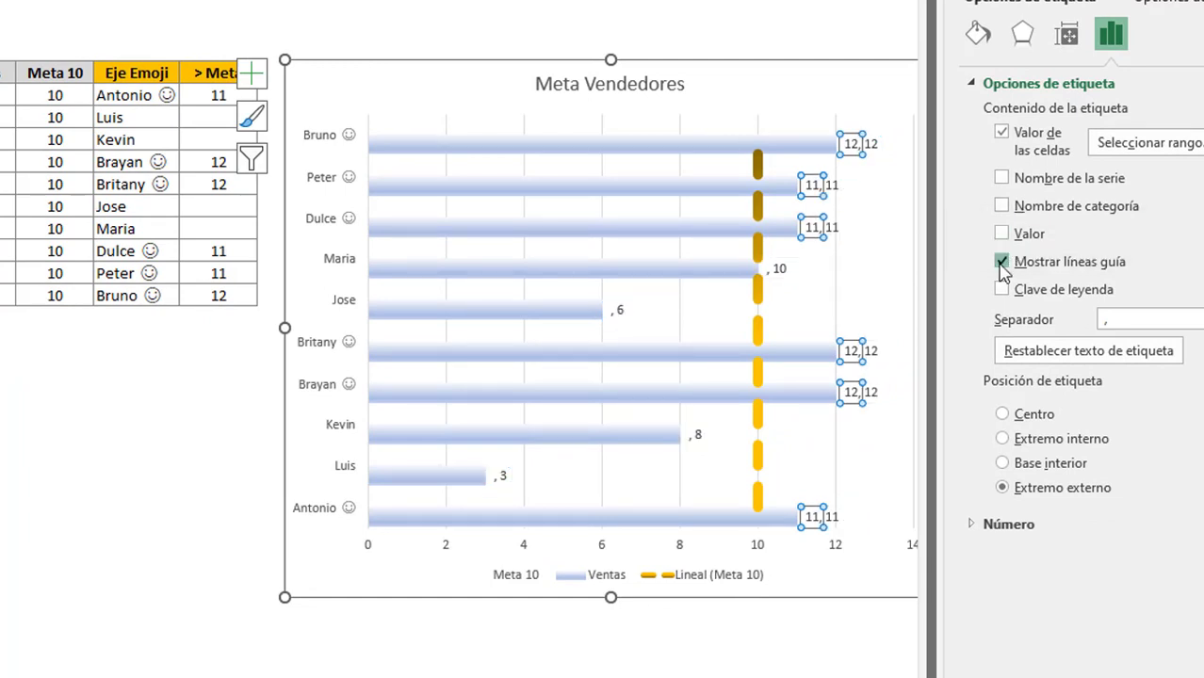
pyautogui.click(1001, 264)
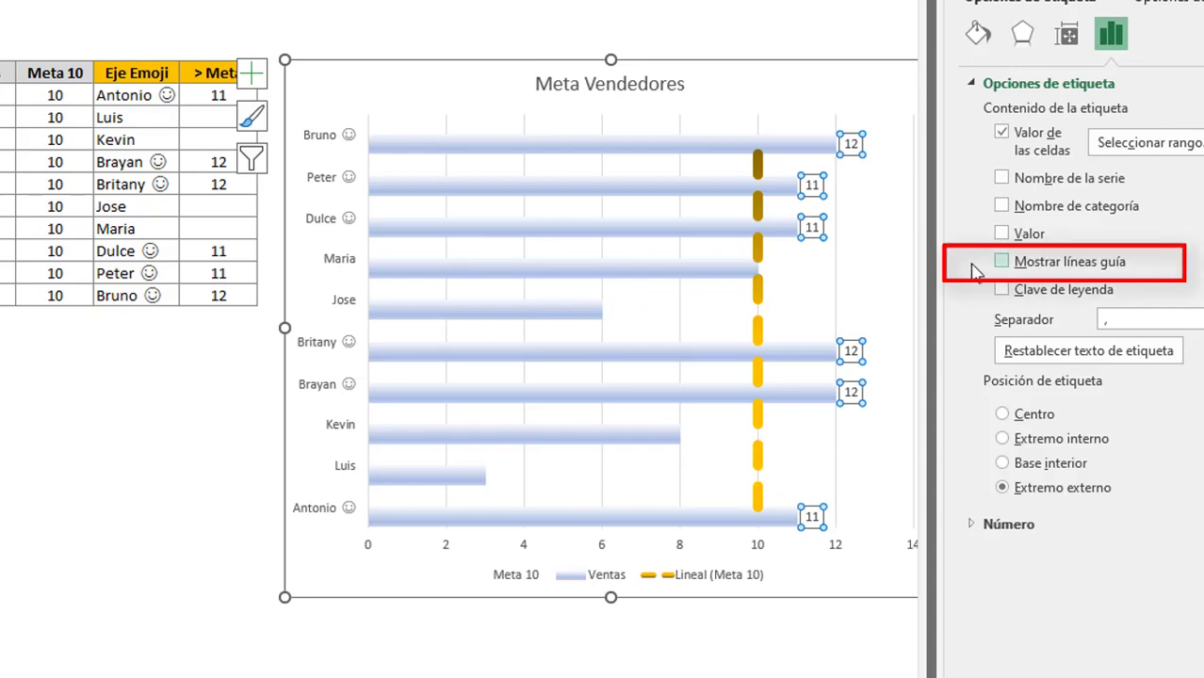
pyautogui.click(976, 36)
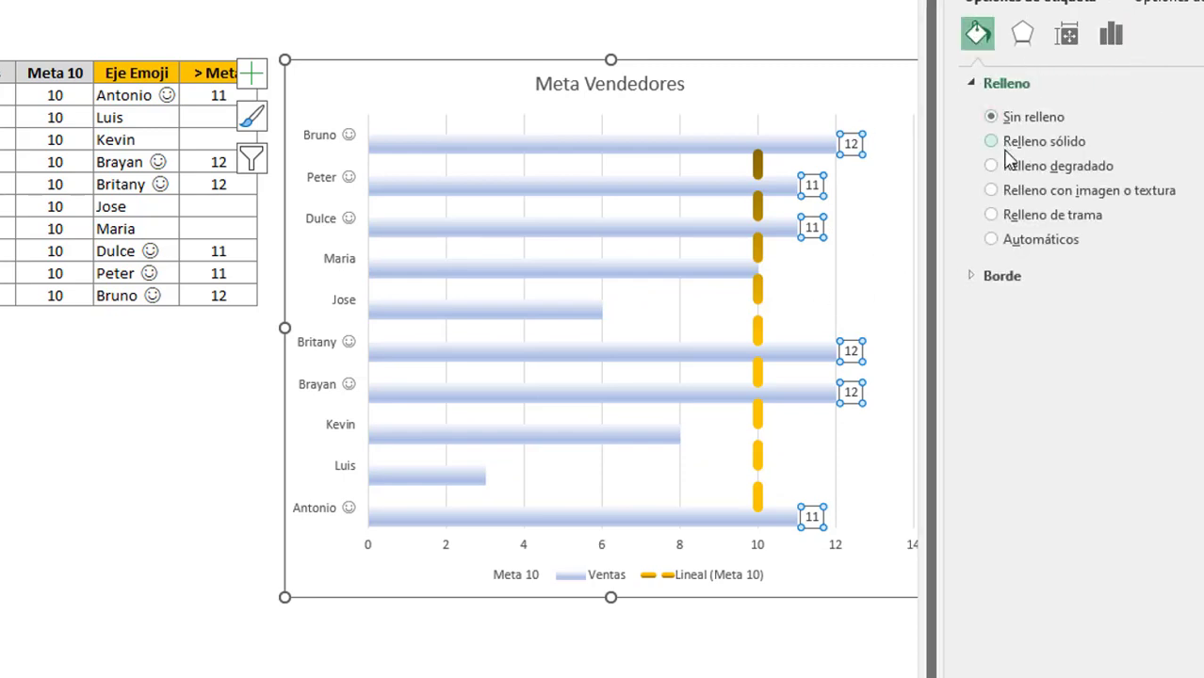
pyautogui.click(991, 141)
pyautogui.click(1192, 278)
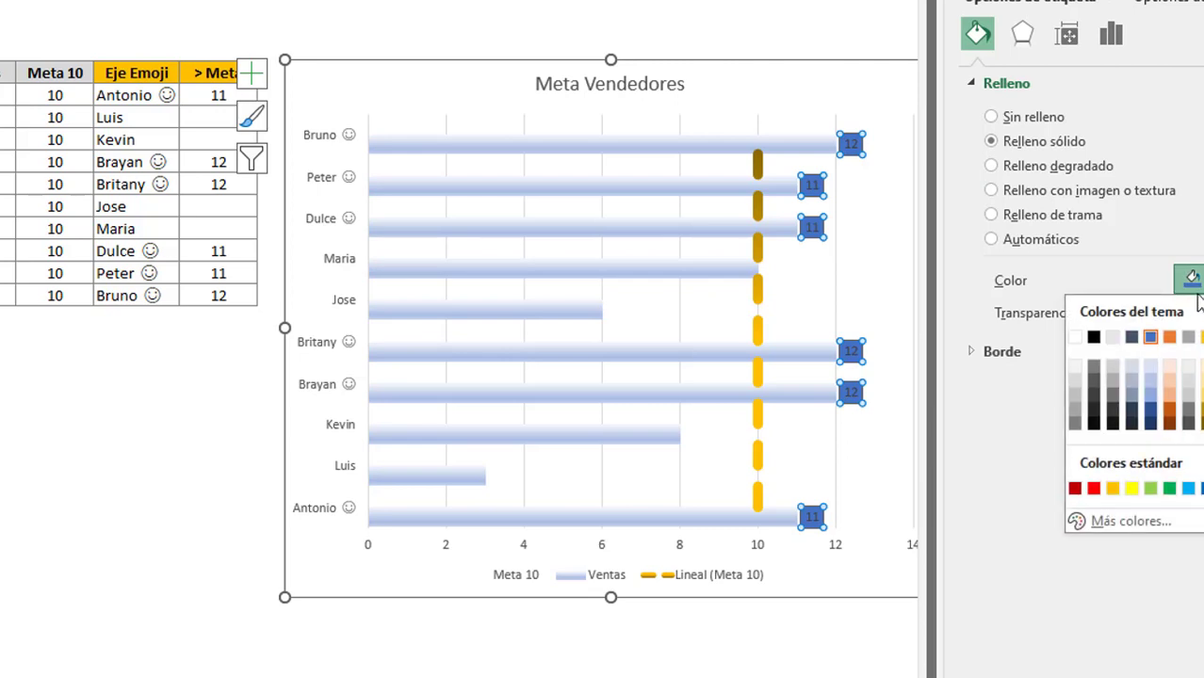
pyautogui.click(1112, 488)
pyautogui.click(870, 48)
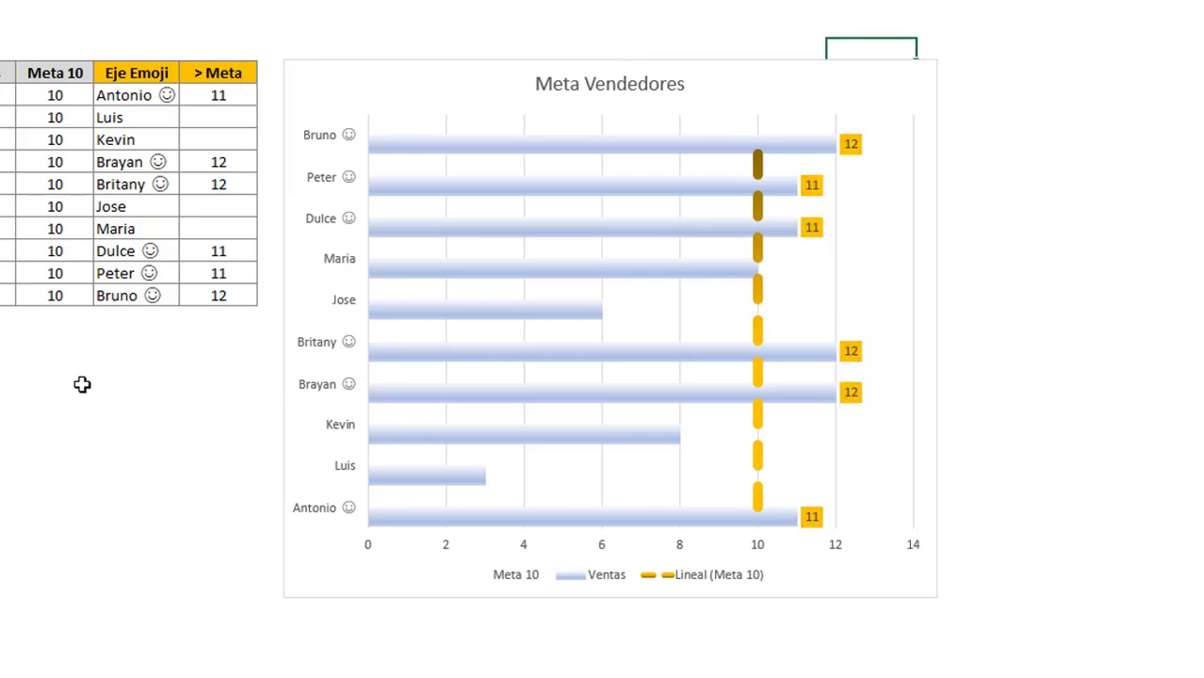
# Recalculate the sales eleven times with F9, checking only vendors above 10 get emojis and gold labels
pyautogui.press('F9')
pyautogui.press('F9')
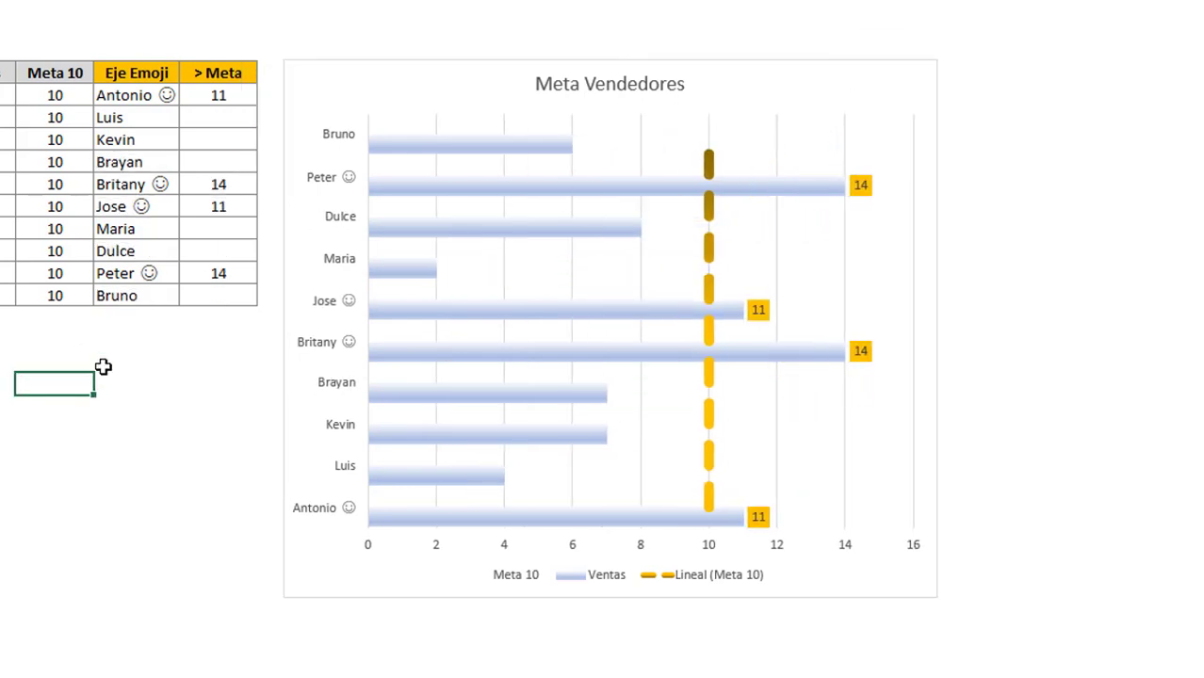
pyautogui.press('F9')
pyautogui.press('F9')
pyautogui.press('F9')
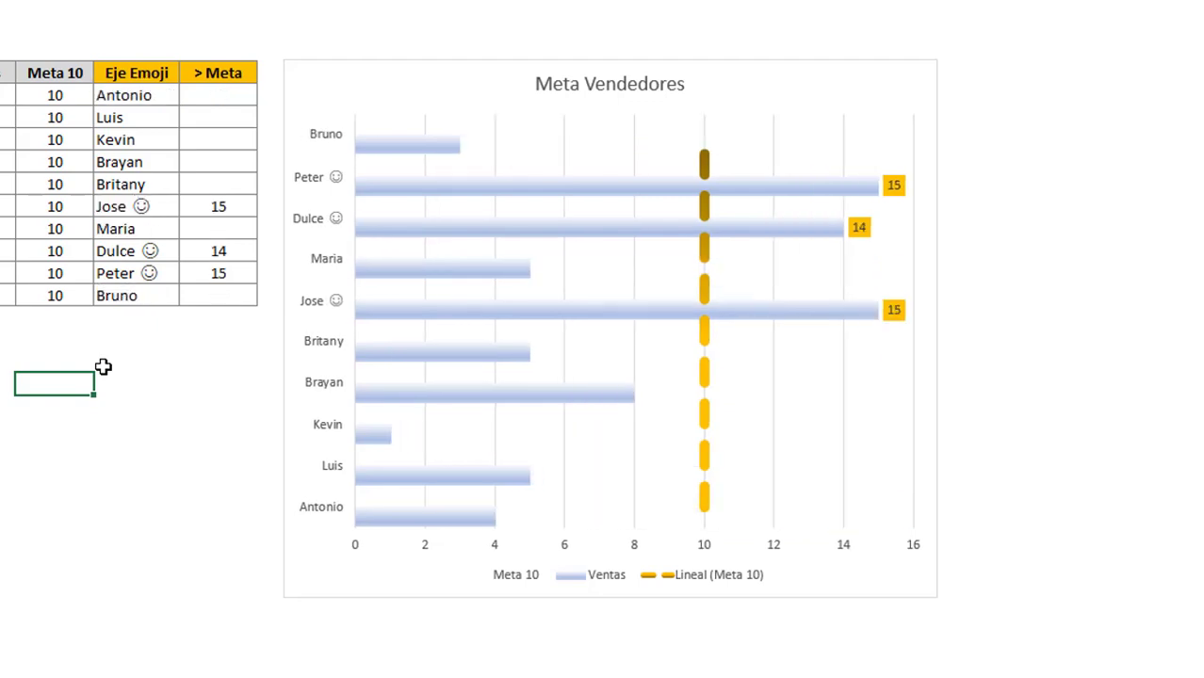
pyautogui.press('F9')
pyautogui.press('F9')
pyautogui.press('F9')
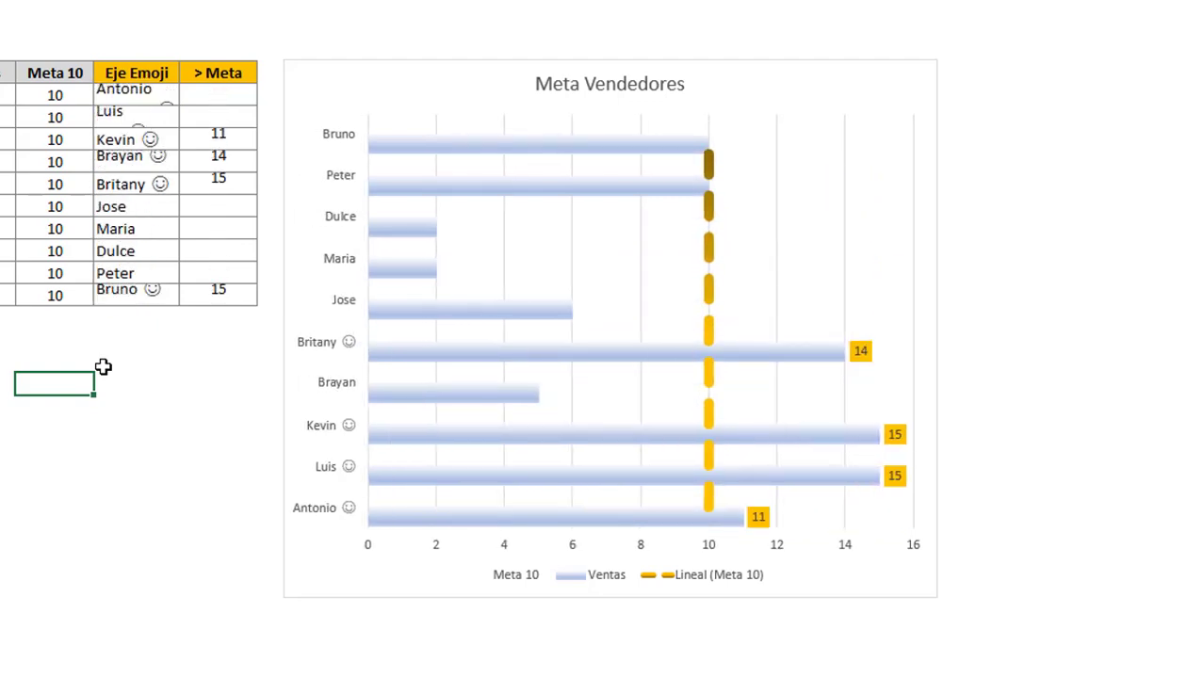
pyautogui.press('F9')
pyautogui.press('F9')
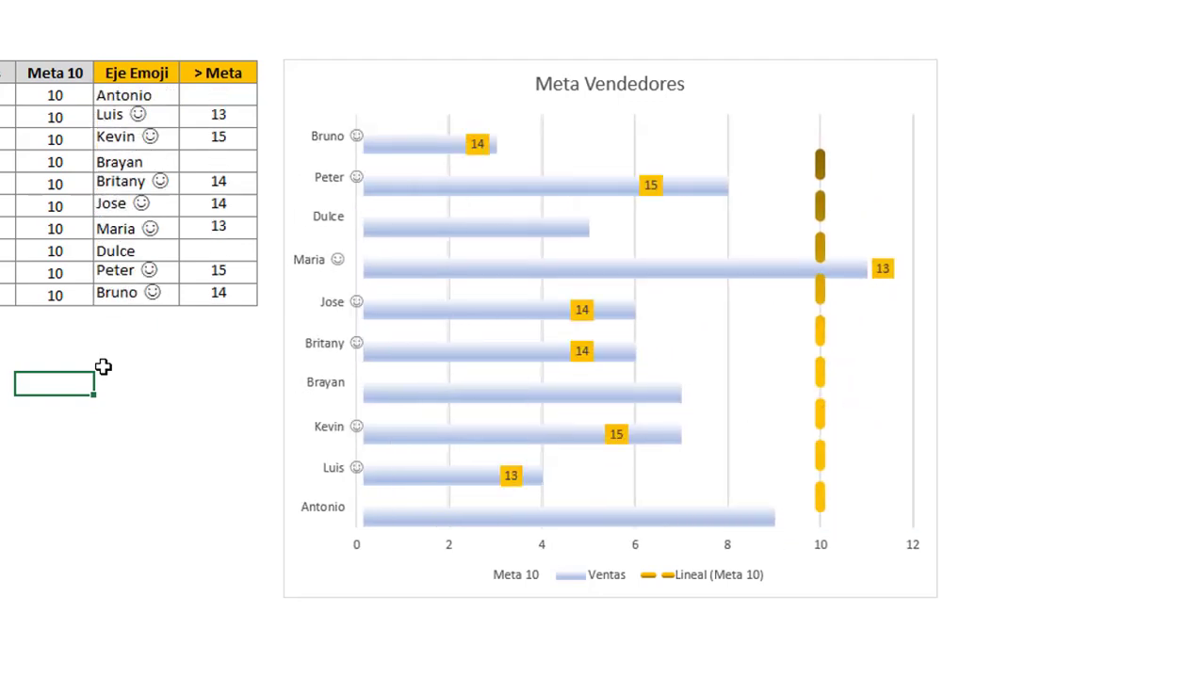
pyautogui.press('F9')
pyautogui.press('F9')
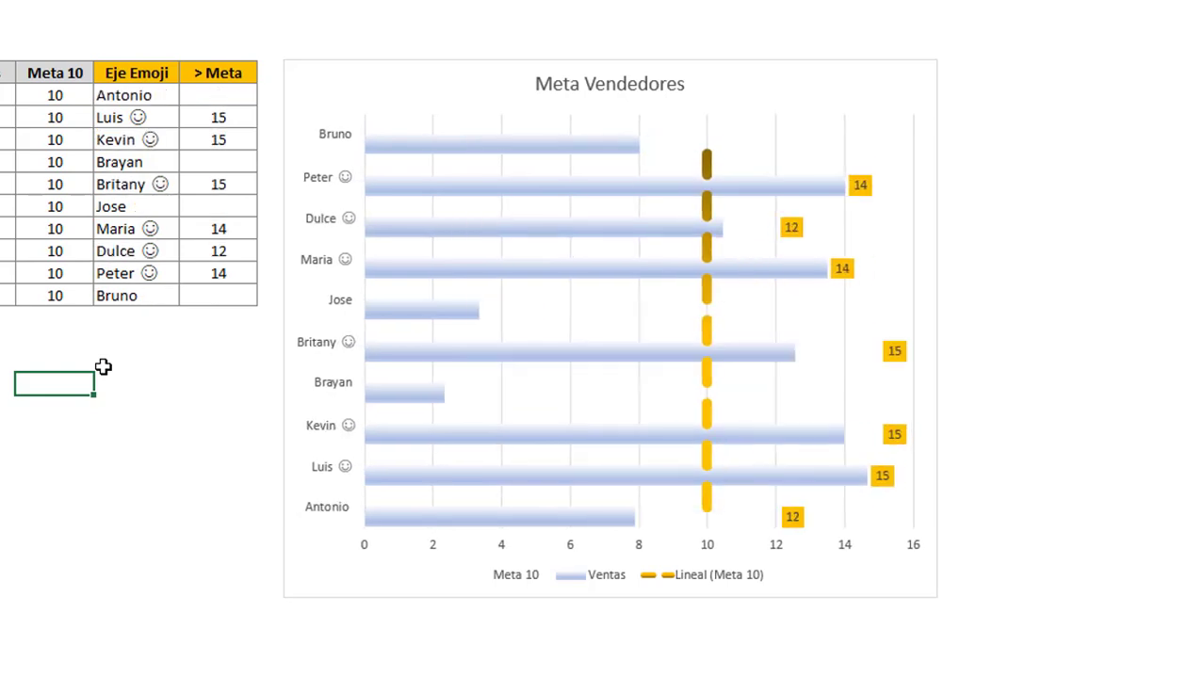
pyautogui.press('F9')
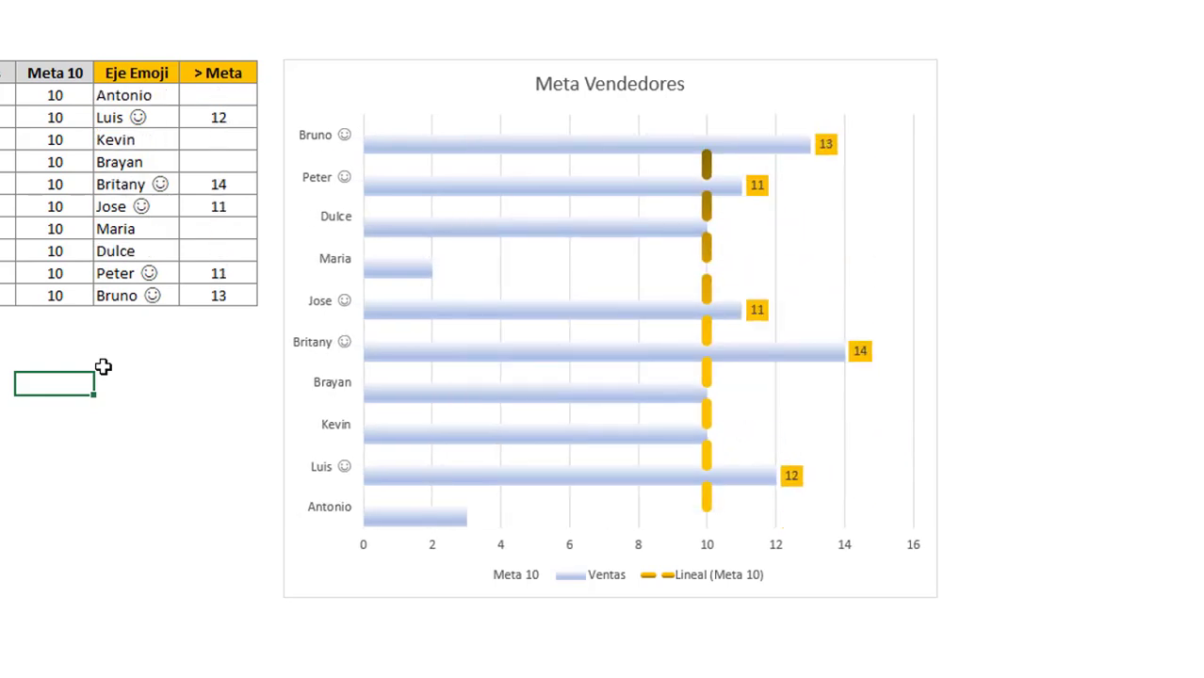
pyautogui.press('F9')
pyautogui.press('F9')
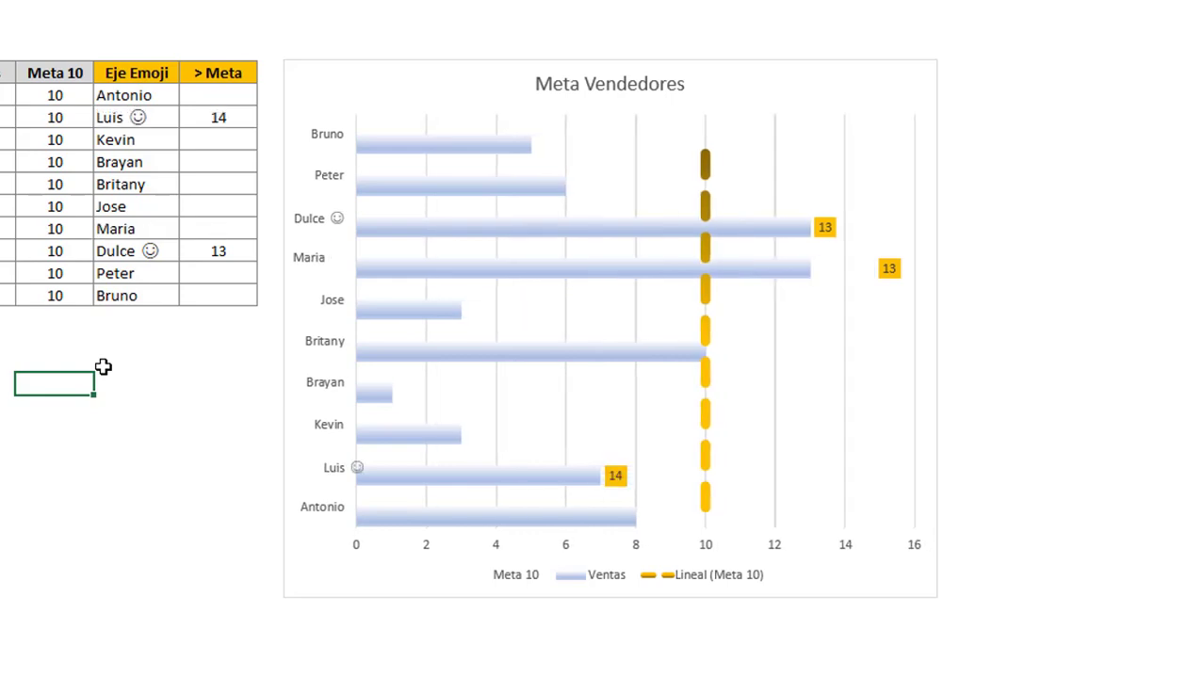
pyautogui.press('F9')
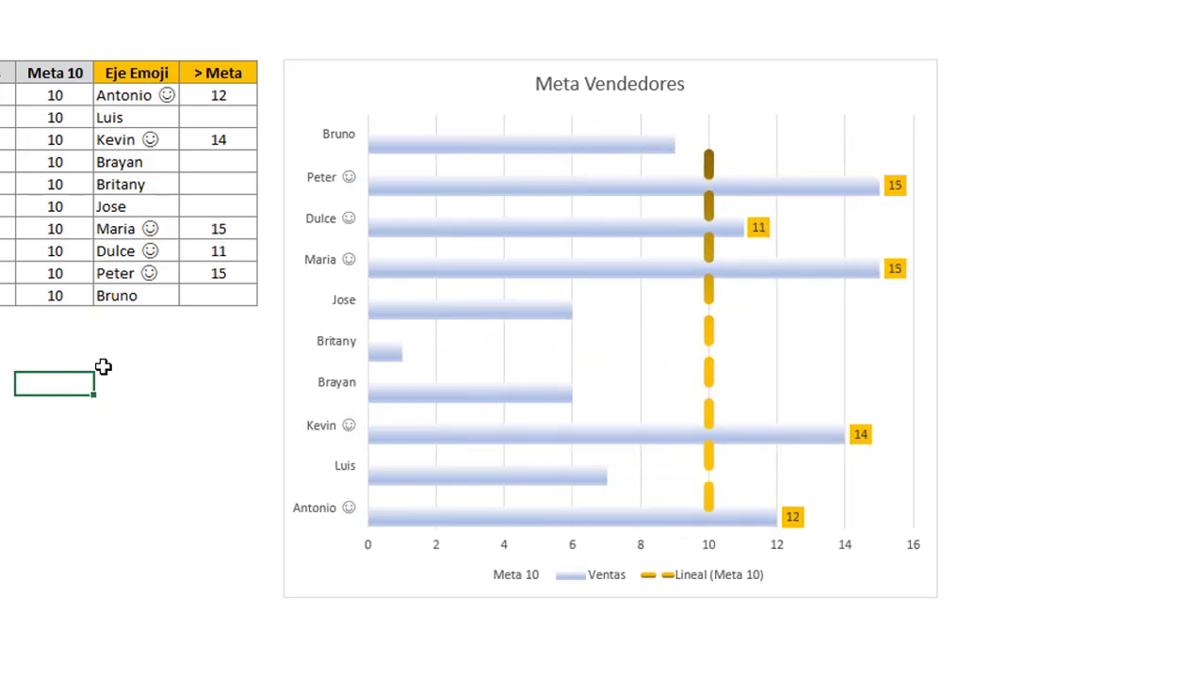
pyautogui.press('F9')
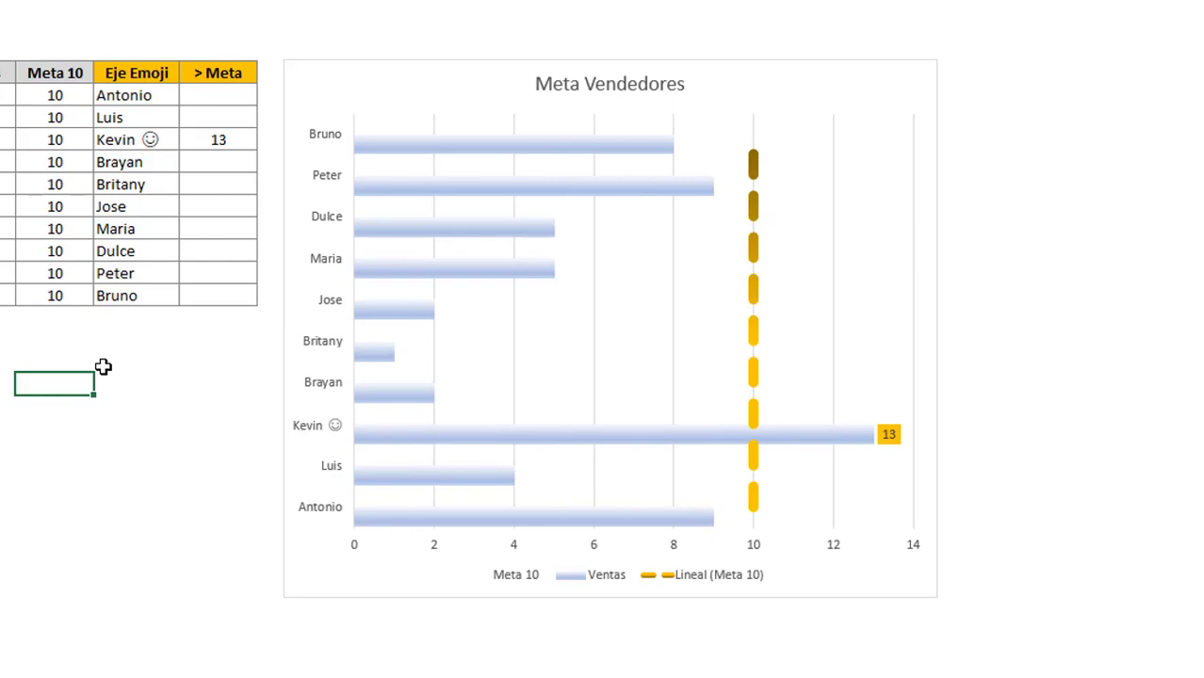
pyautogui.press('F9')
pyautogui.press('F9')
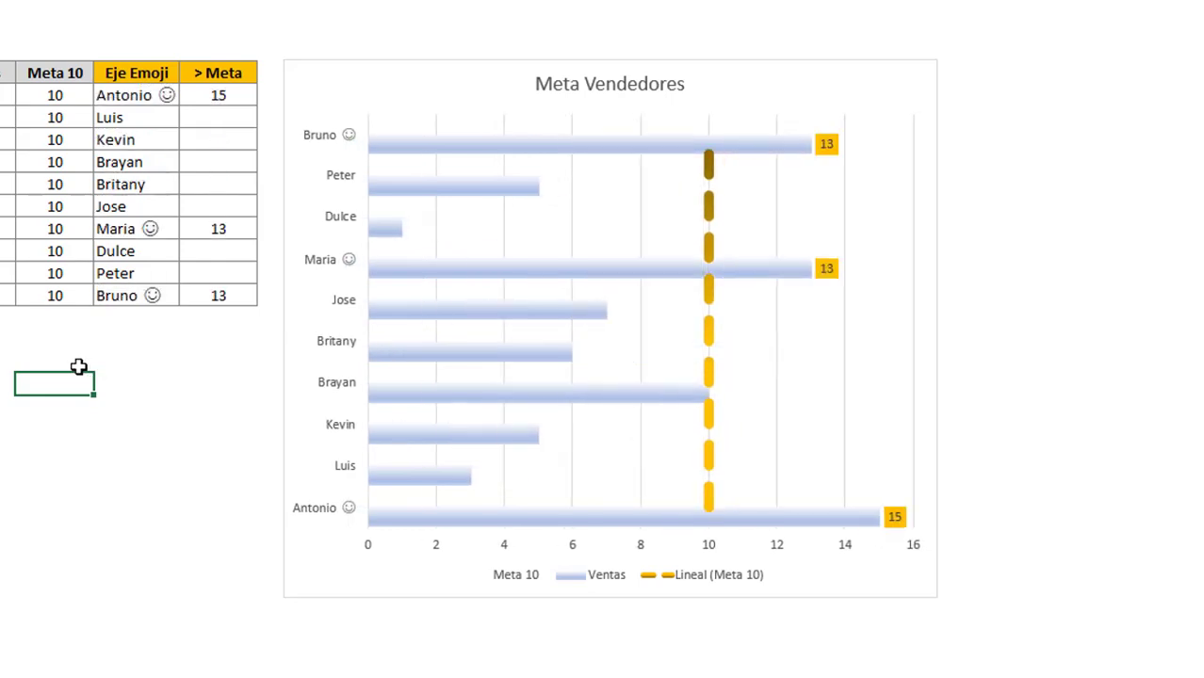
pyautogui.press('F9')
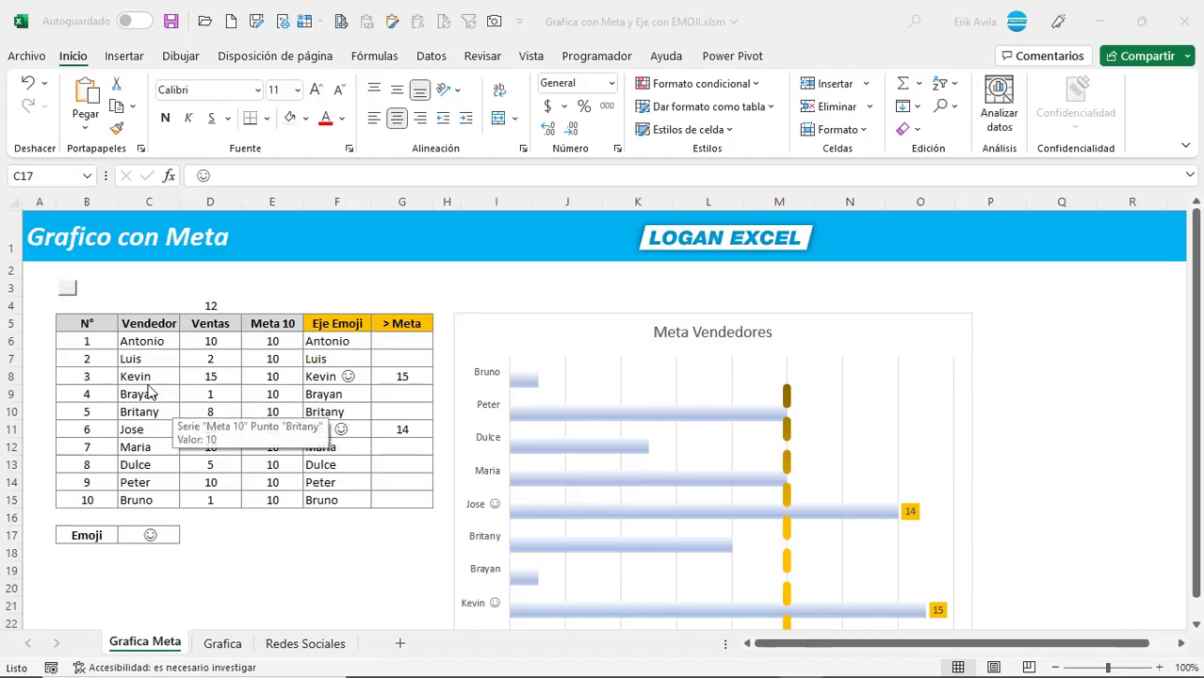
# Go full screen and put a sunglasses emoji into the Emoji cell via Win+
pyautogui.click(70, 291)
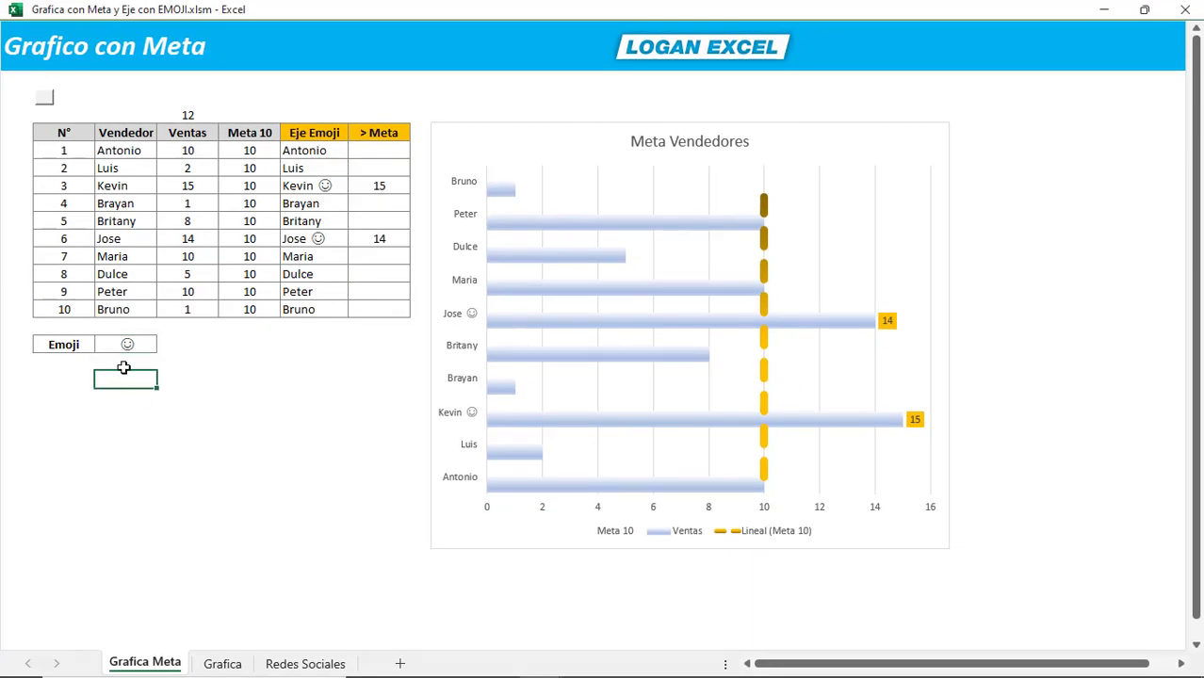
pyautogui.press('super+period')
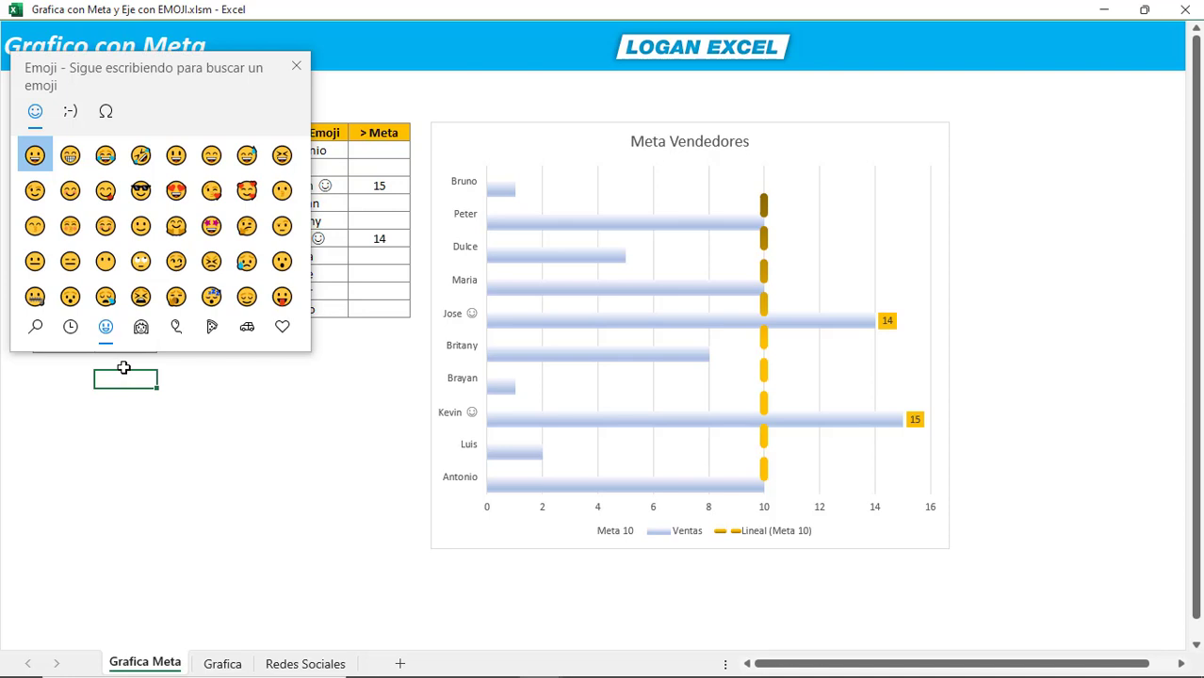
pyautogui.click(140, 193)
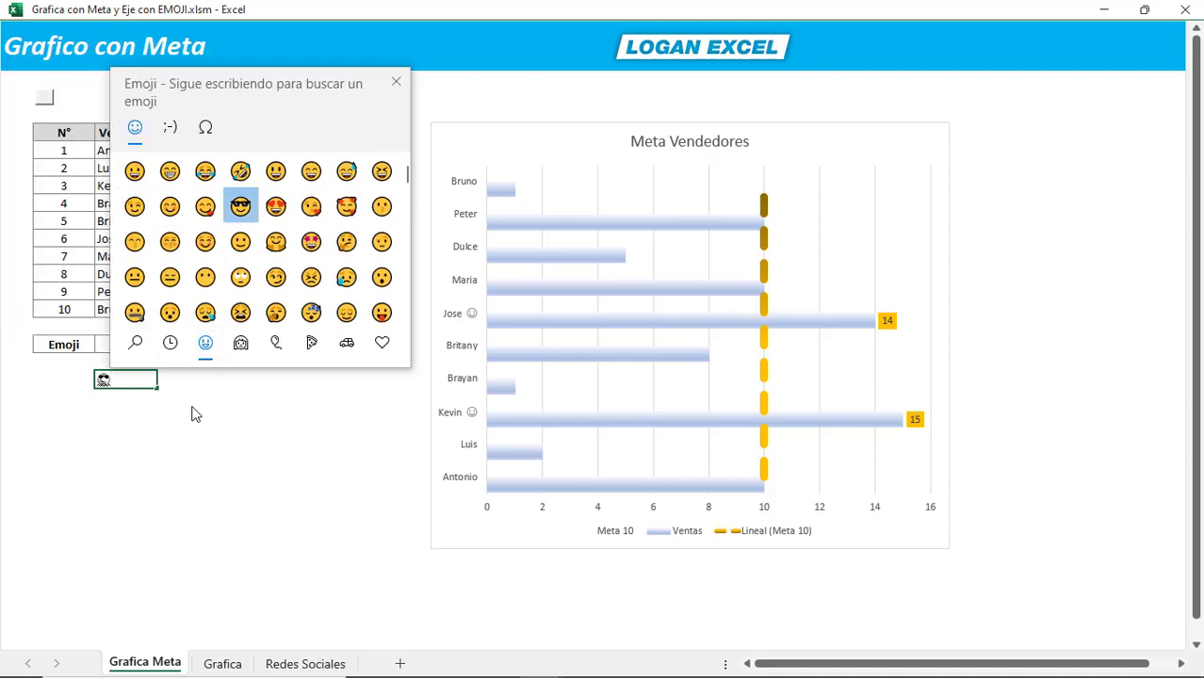
pyautogui.press('Escape')
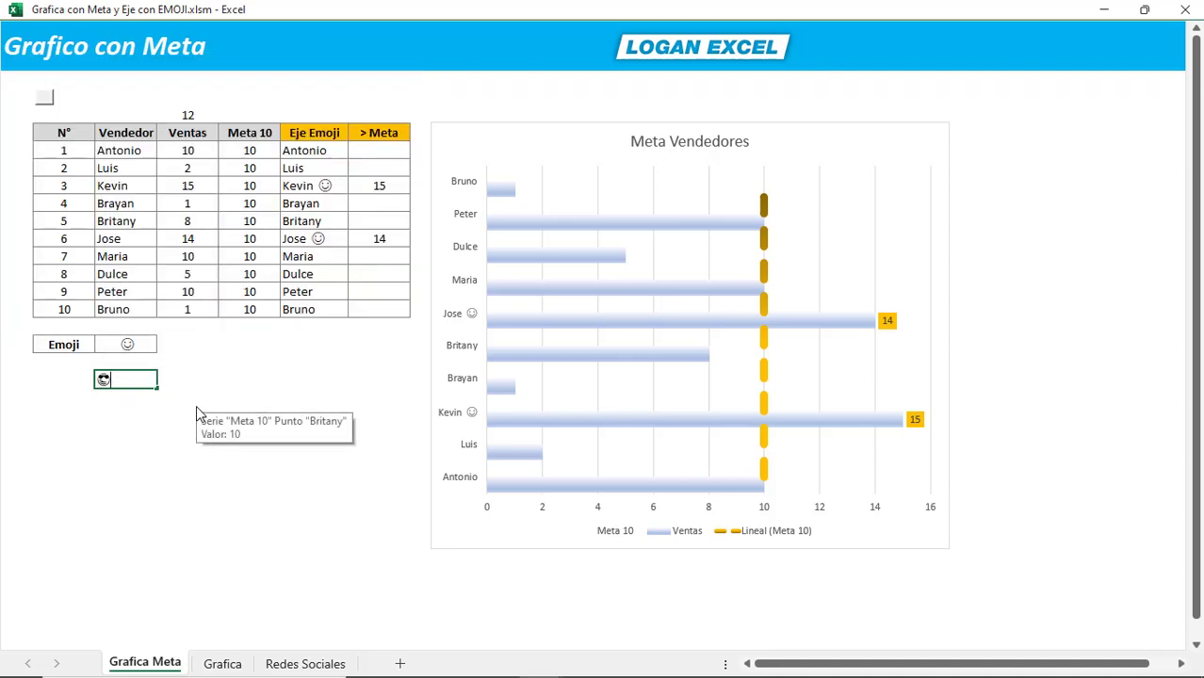
pyautogui.press('Return')
pyautogui.click(132, 377)
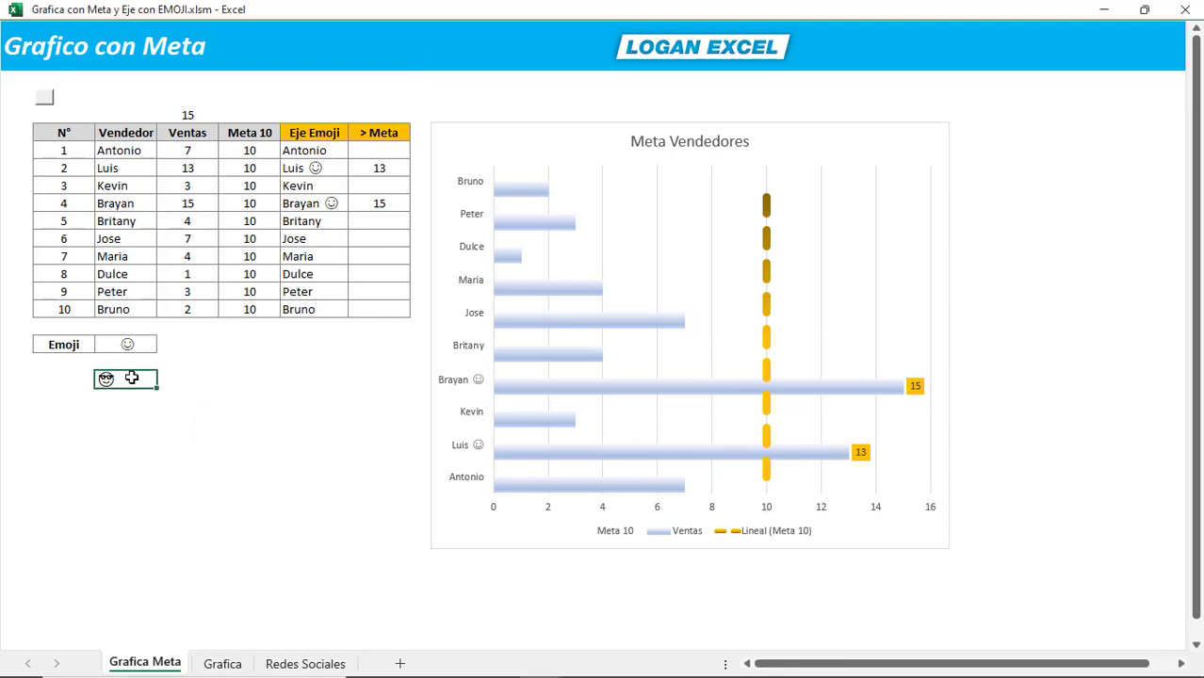
pyautogui.rightClick(130, 345)
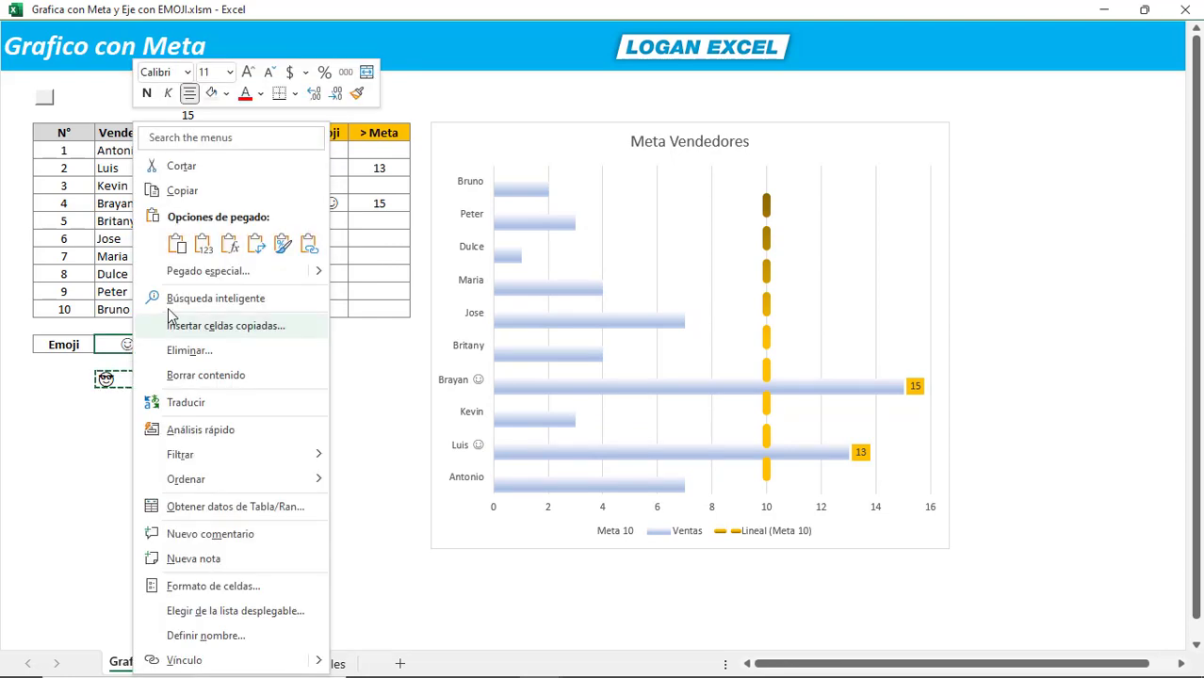
pyautogui.click(202, 242)
pyautogui.click(274, 404)
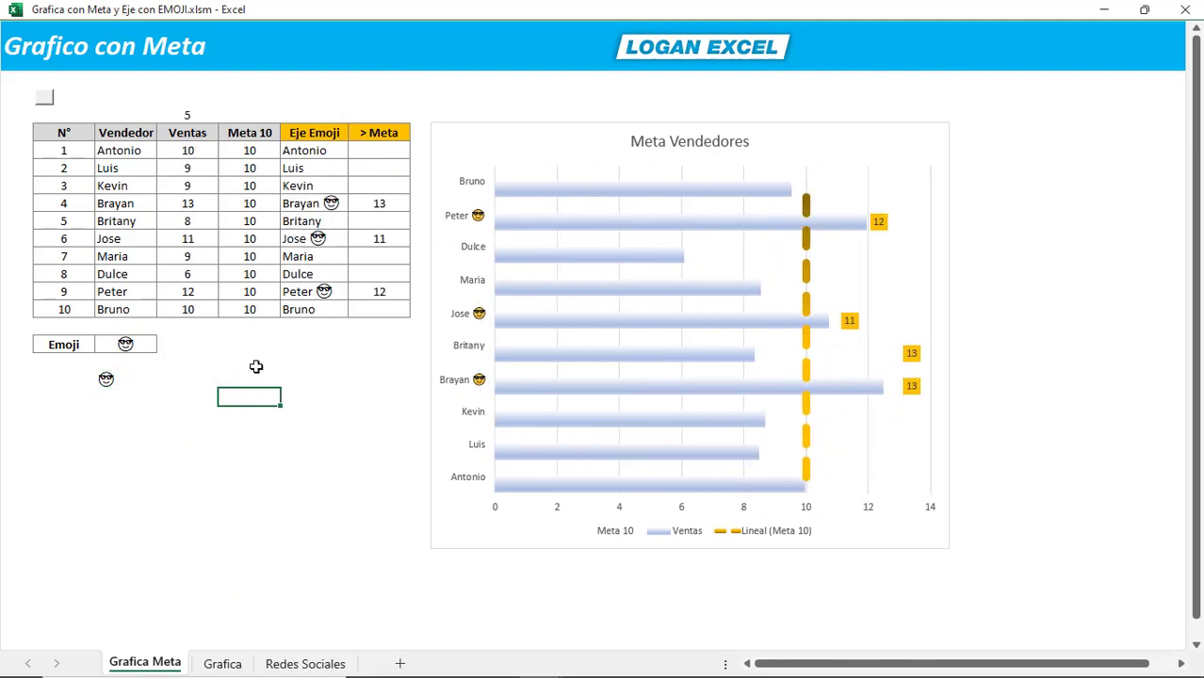
# Insert a check mark symbol into the empty cell below the sunglasses emoji
pyautogui.click(128, 395)
pyautogui.press('super+period')
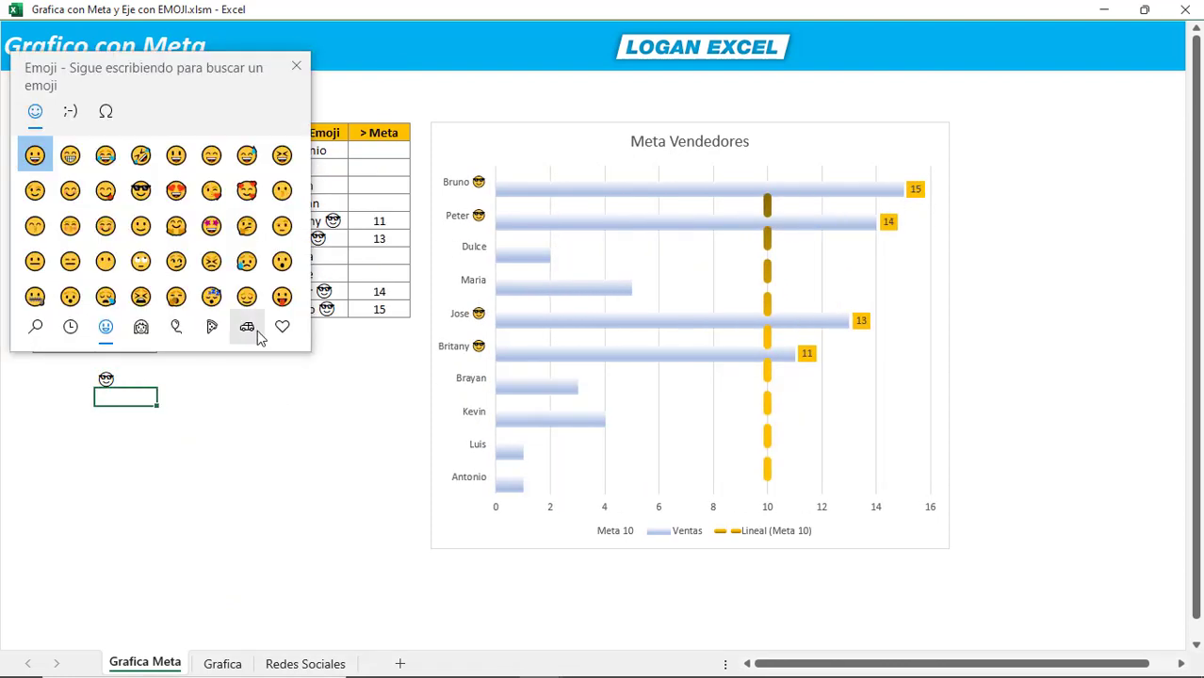
pyautogui.click(282, 326)
pyautogui.scroll(-5, 283, 282)
pyautogui.click(211, 261)
pyautogui.press('Return')
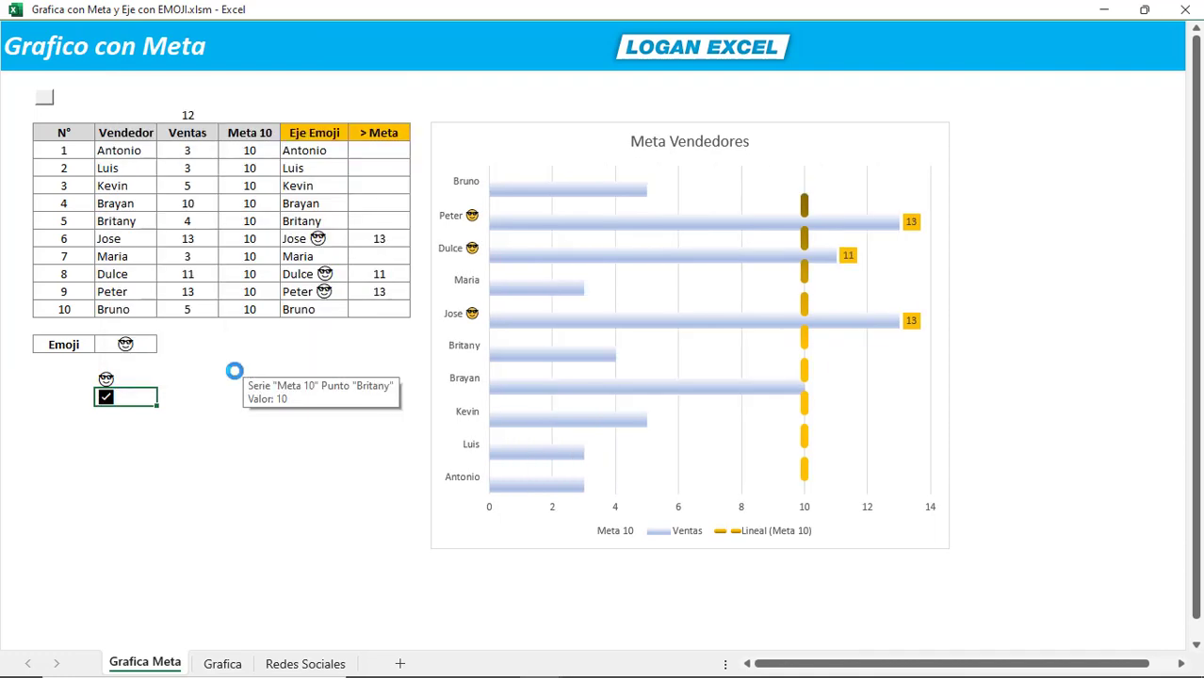
# Paste the check mark into the Emoji cell and re-randomize the sales with F9 several times
pyautogui.rightClick(143, 350)
pyautogui.click(215, 246)
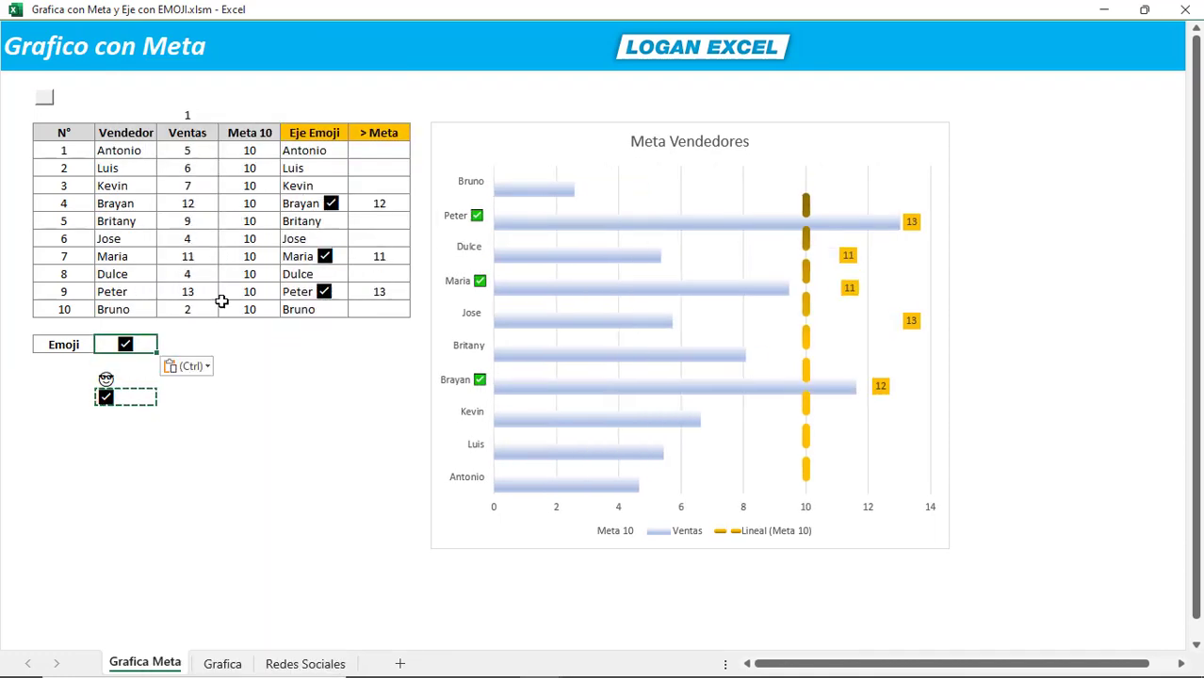
pyautogui.press('Return')
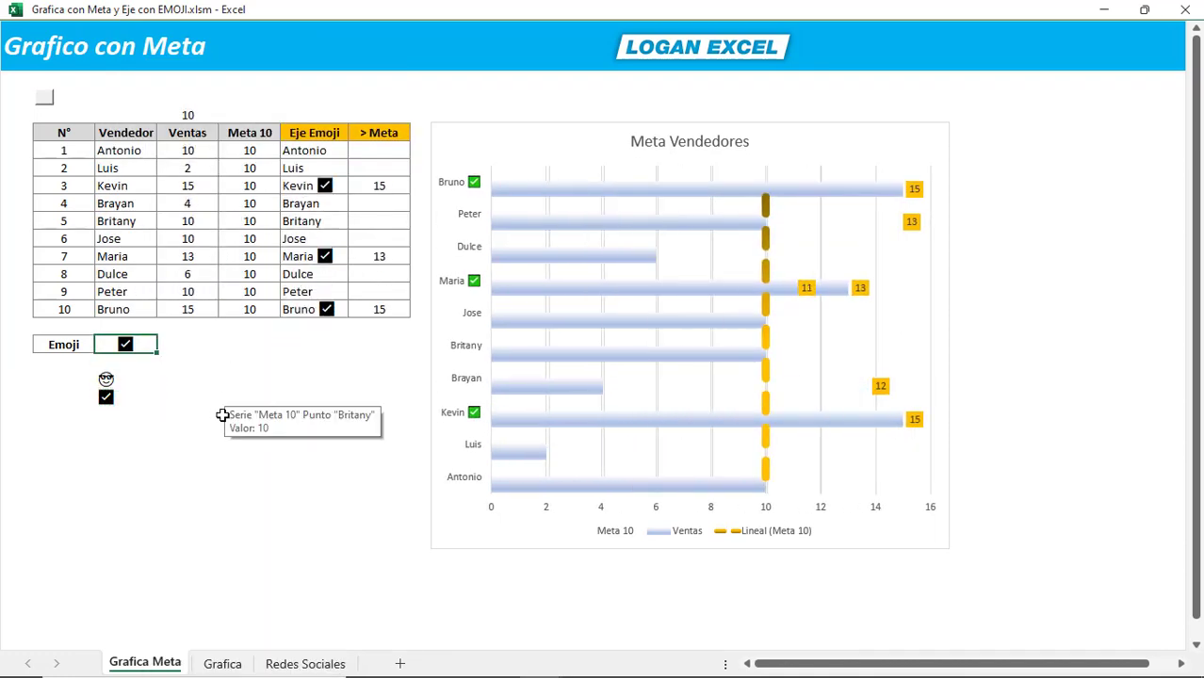
pyautogui.press('F9')
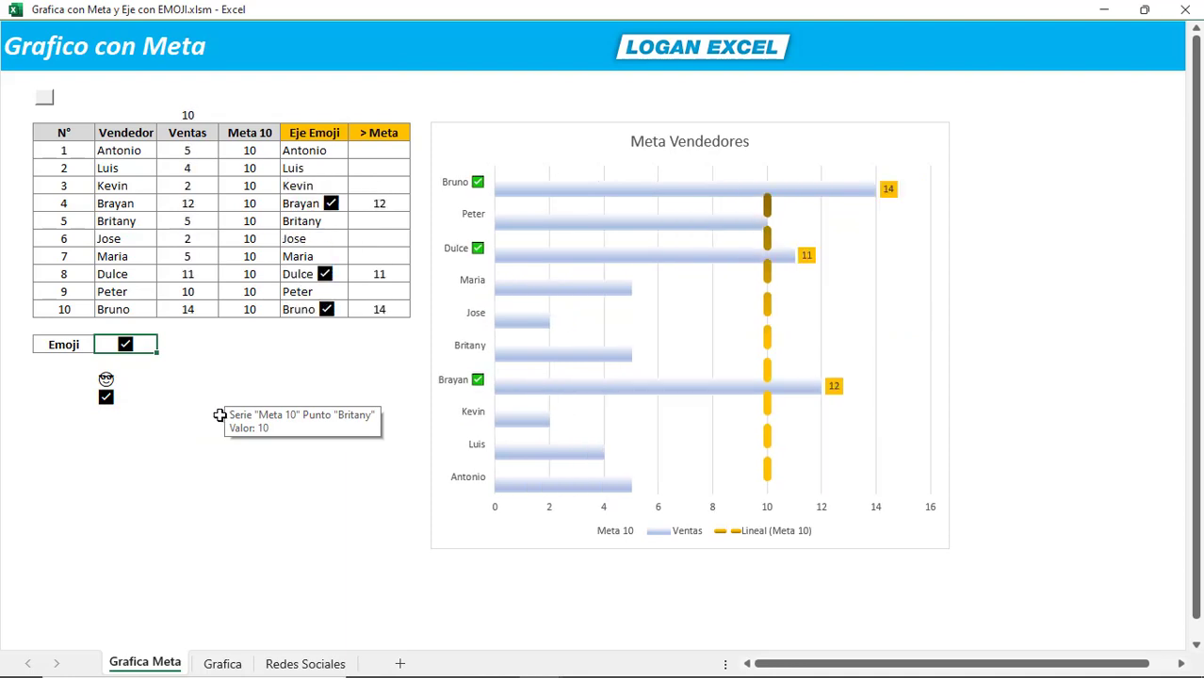
pyautogui.press('F9')
pyautogui.press('F9')
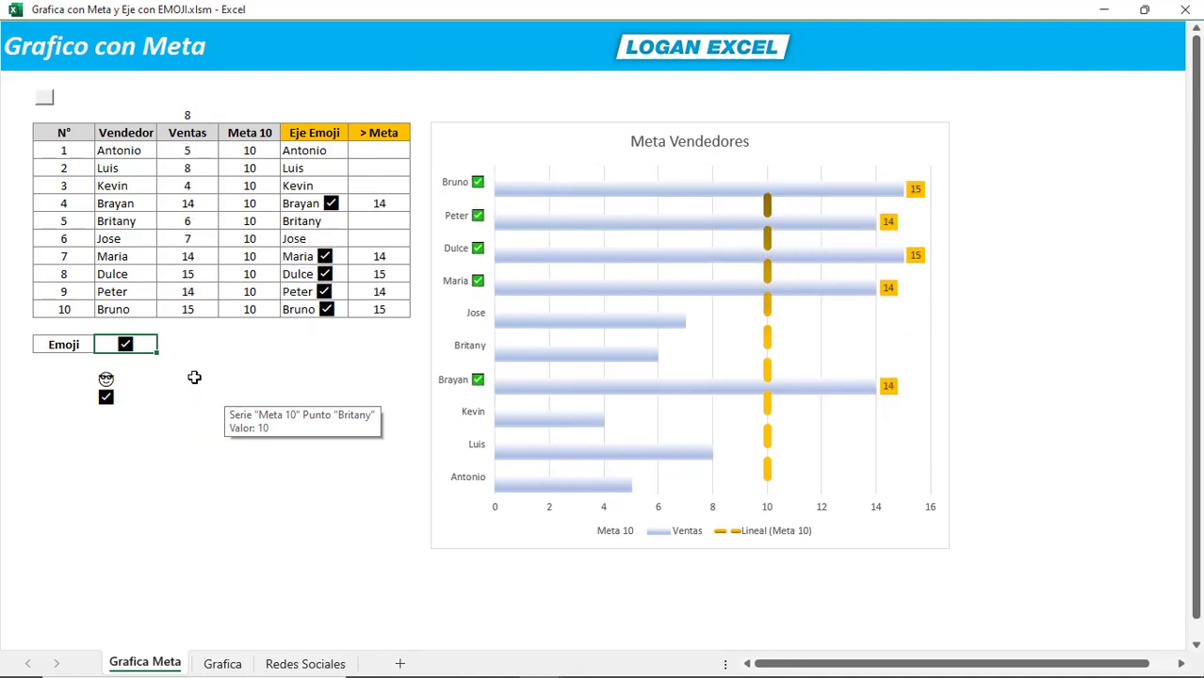
pyautogui.press('F9')
pyautogui.press('F9')
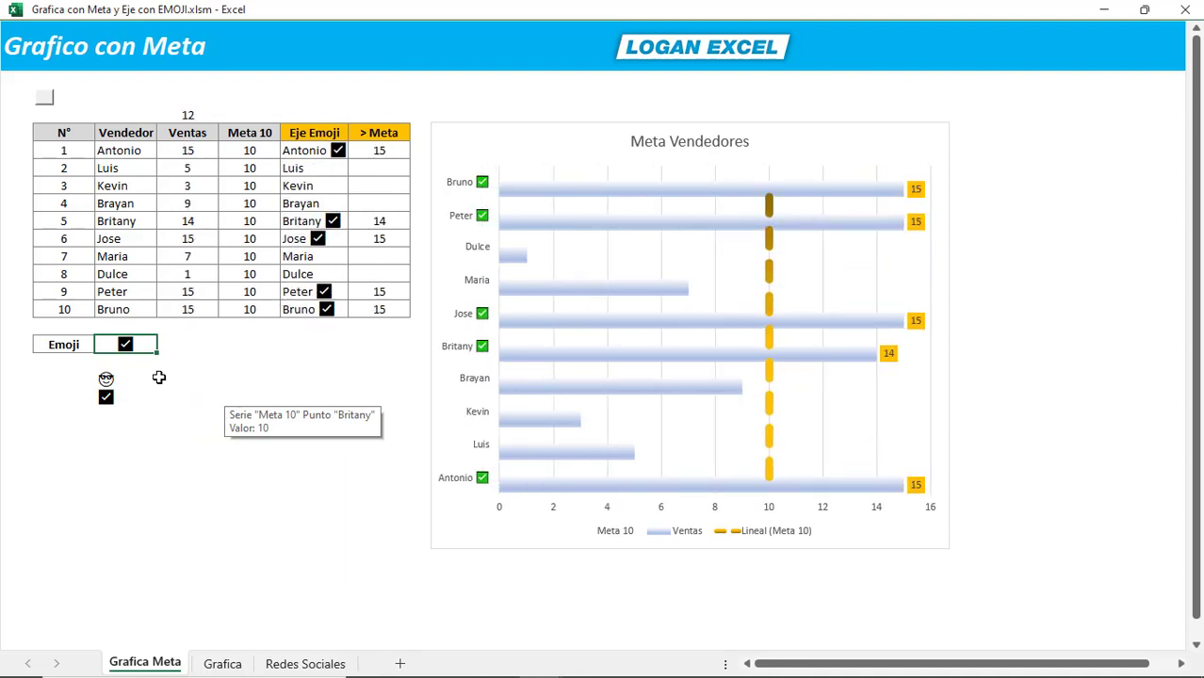